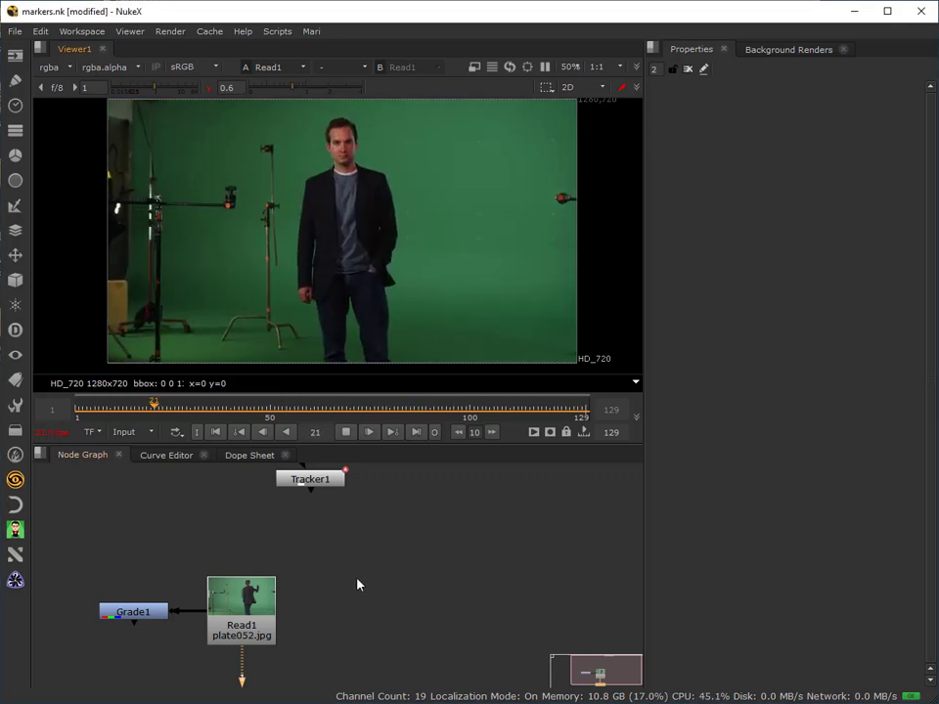
Review the plate by scrubbing and playing through its frames, up to around frame 58
{"action": "middle_click_drag", "start_coordinate": [325, 583], "coordinate": [414, 529]}
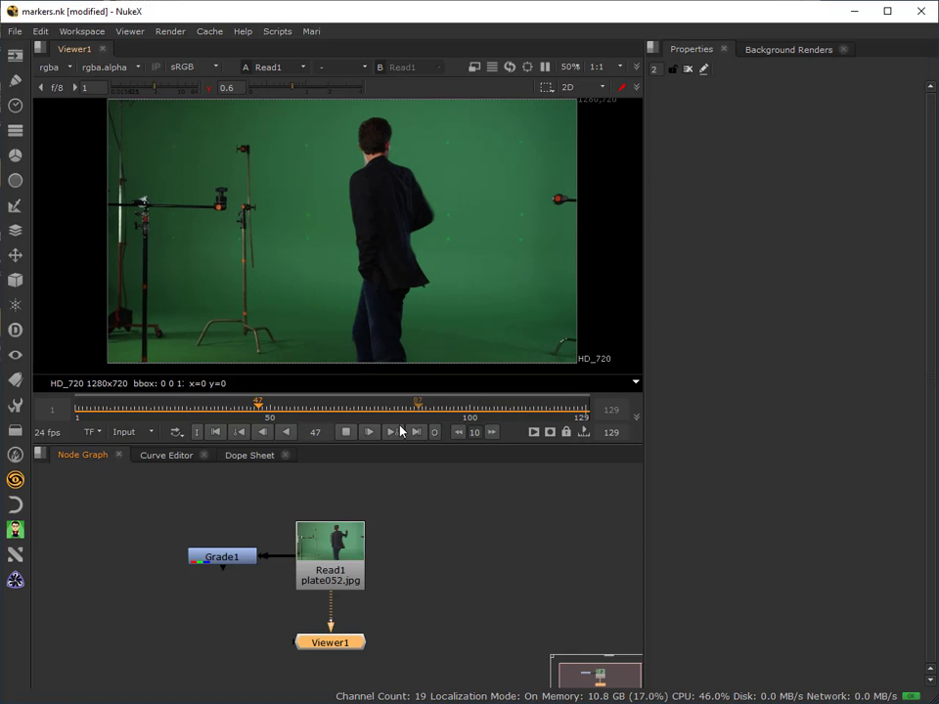
{"action": "left_click", "coordinate": [346, 431]}
{"action": "left_click_drag", "start_coordinate": [306, 410], "coordinate": [78, 411]}
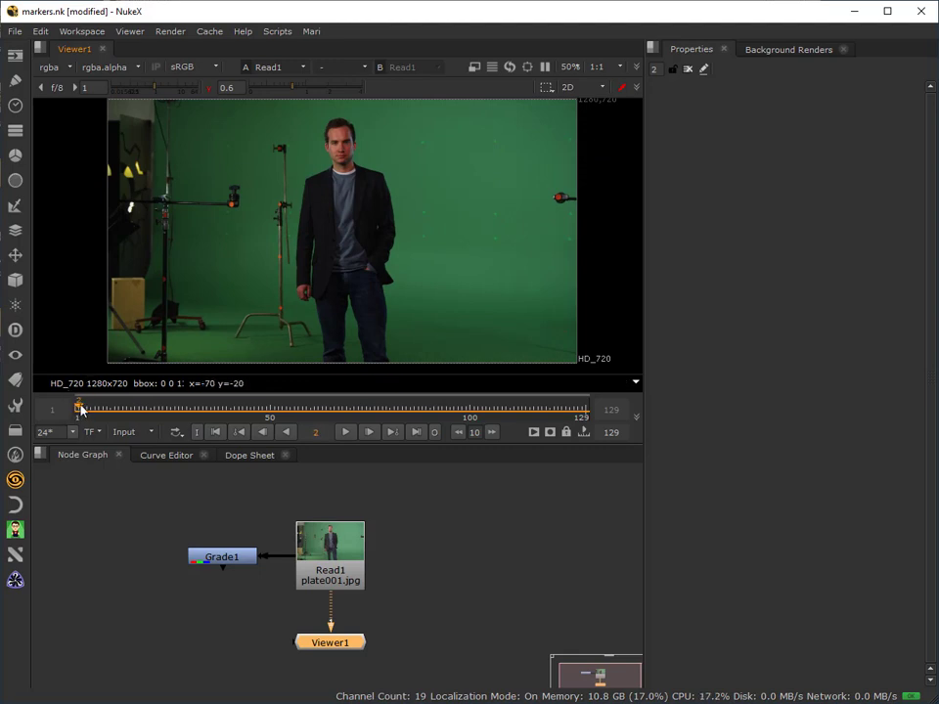
{"action": "left_click_drag", "start_coordinate": [77, 411], "coordinate": [73, 457]}
{"action": "key", "text": "l"}
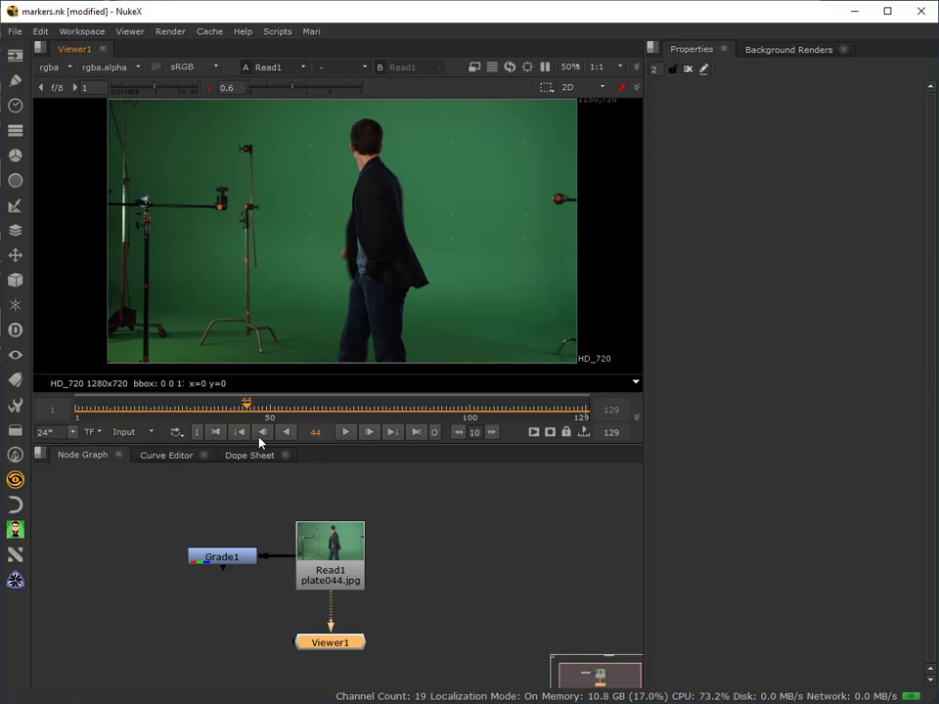
{"action": "key", "text": "Home"}
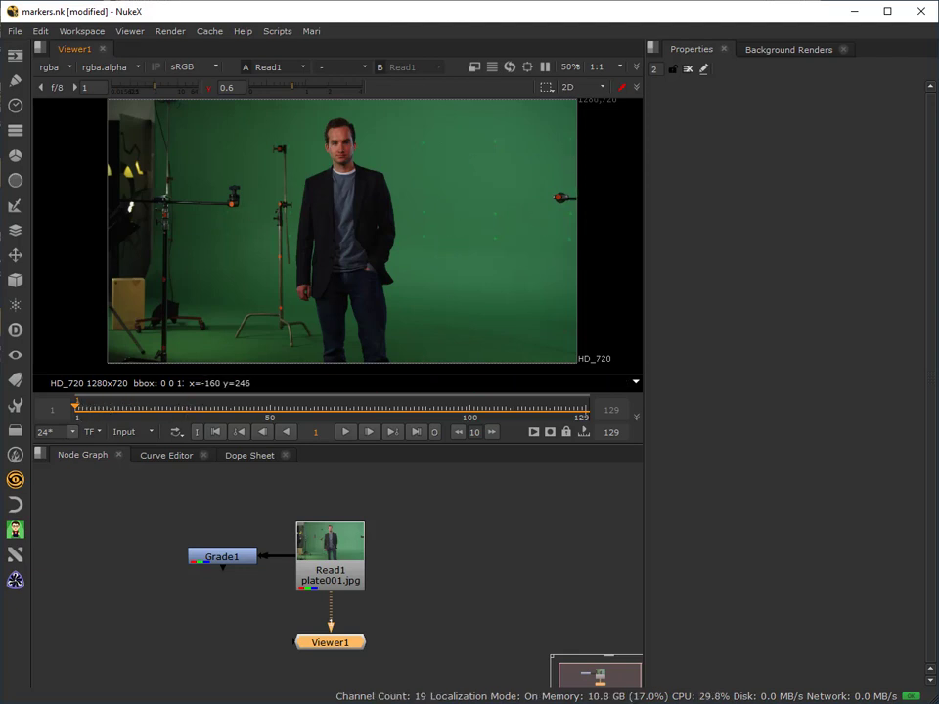
{"action": "left_click_drag", "start_coordinate": [80, 407], "coordinate": [76, 435]}
Feed Viewer1 from Grade1, place it directly under Grade1, and recentre the plate
{"action": "left_click_drag", "start_coordinate": [329, 599], "coordinate": [220, 556]}
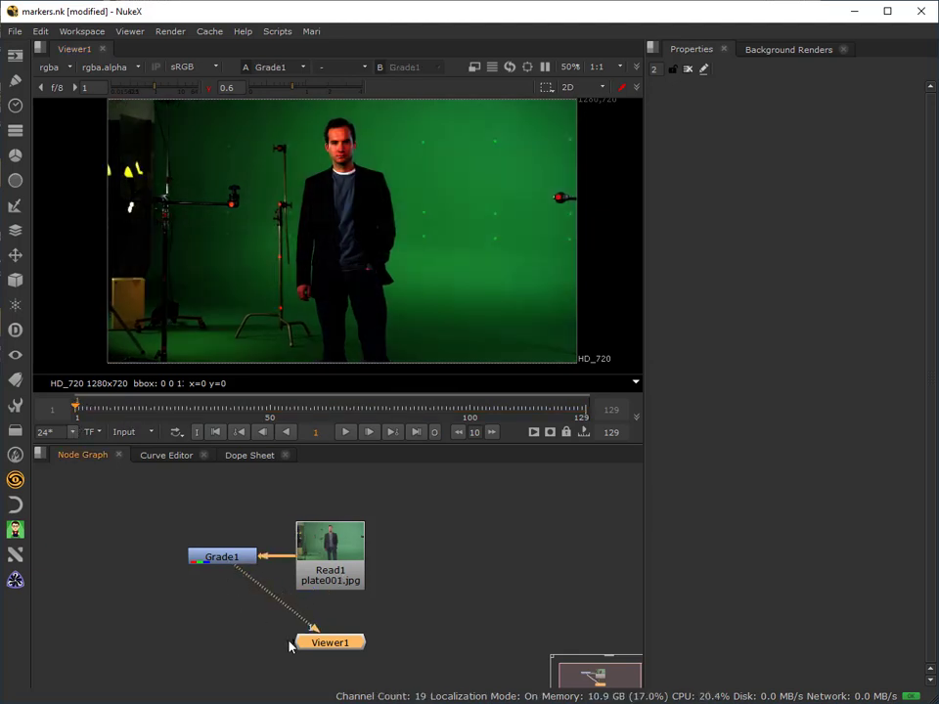
{"action": "left_click_drag", "start_coordinate": [335, 647], "coordinate": [227, 625]}
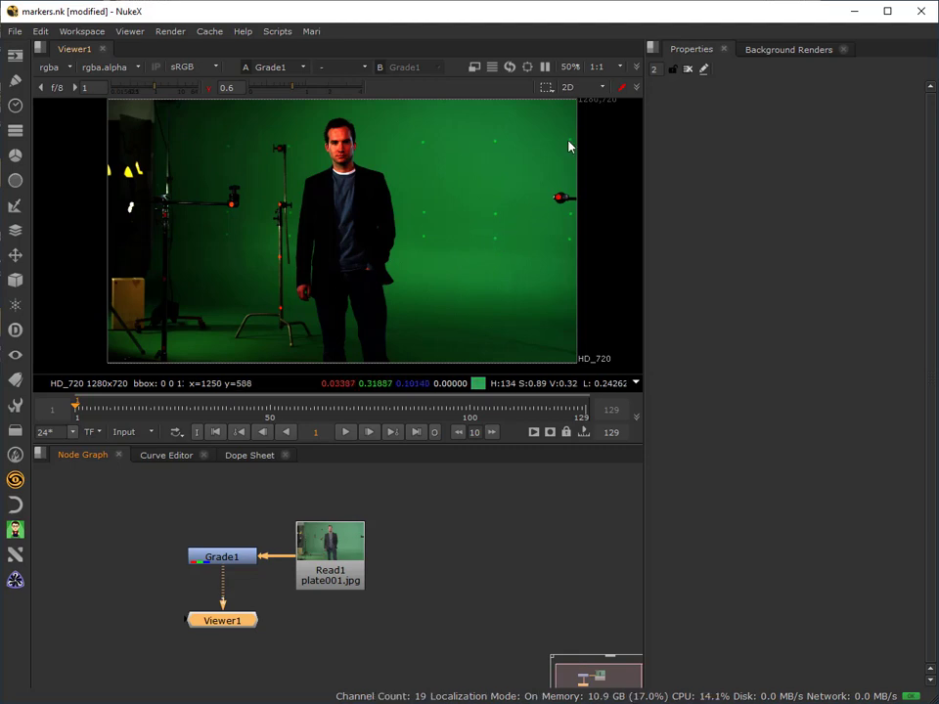
{"action": "scroll", "coordinate": [573, 138], "scroll_direction": "up", "scroll_amount": 6}
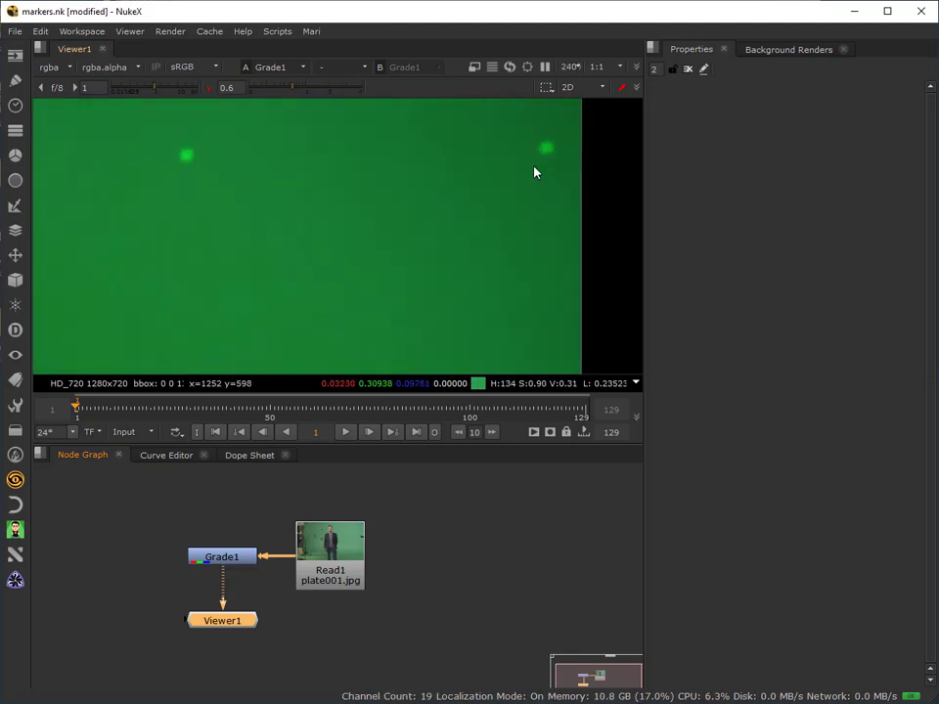
{"action": "scroll", "coordinate": [534, 174], "scroll_direction": "down", "scroll_amount": 7}
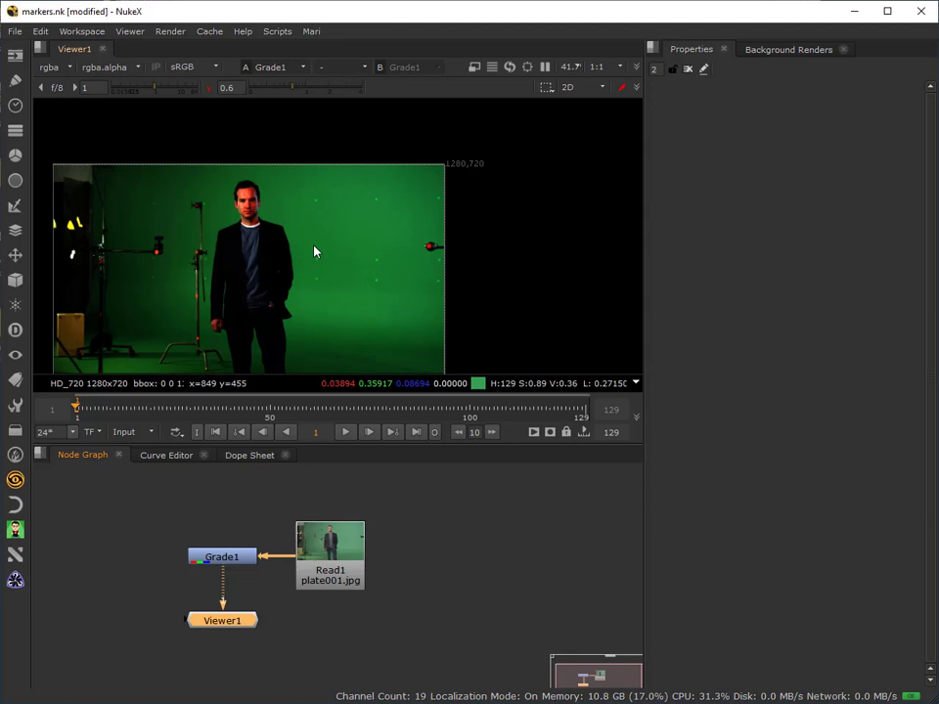
{"action": "middle_click_drag", "start_coordinate": [314, 252], "coordinate": [365, 207]}
{"action": "scroll", "coordinate": [363, 222], "scroll_direction": "up", "scroll_amount": 1}
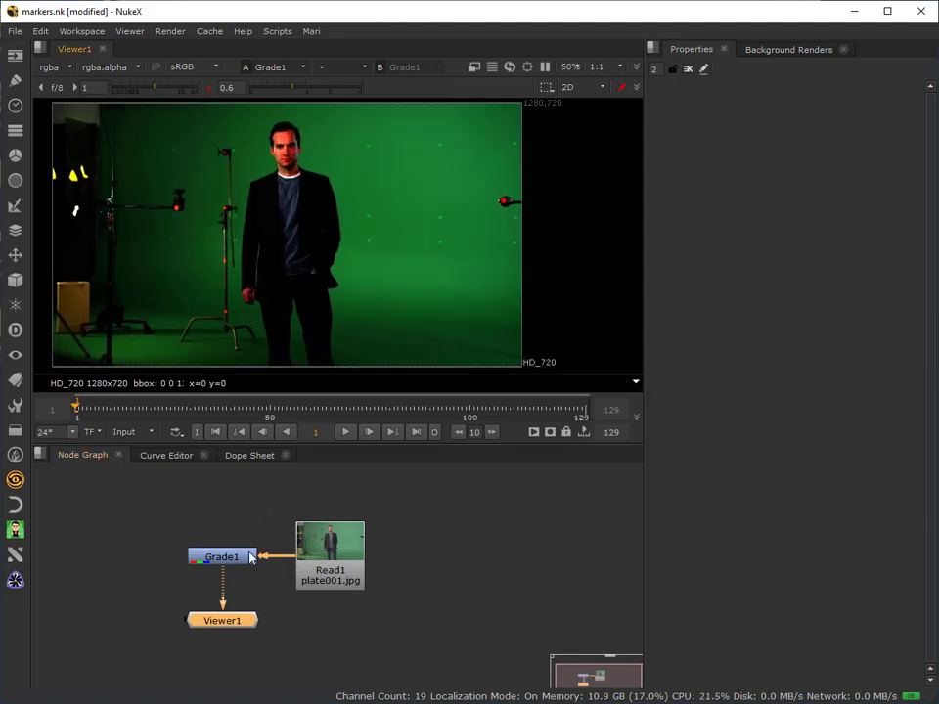
Wire Tracker1 between Grade1 and Viewer1 in the node graph
{"action": "middle_click_drag", "start_coordinate": [435, 583], "coordinate": [433, 654]}
{"action": "left_click_drag", "start_coordinate": [401, 503], "coordinate": [120, 614]}
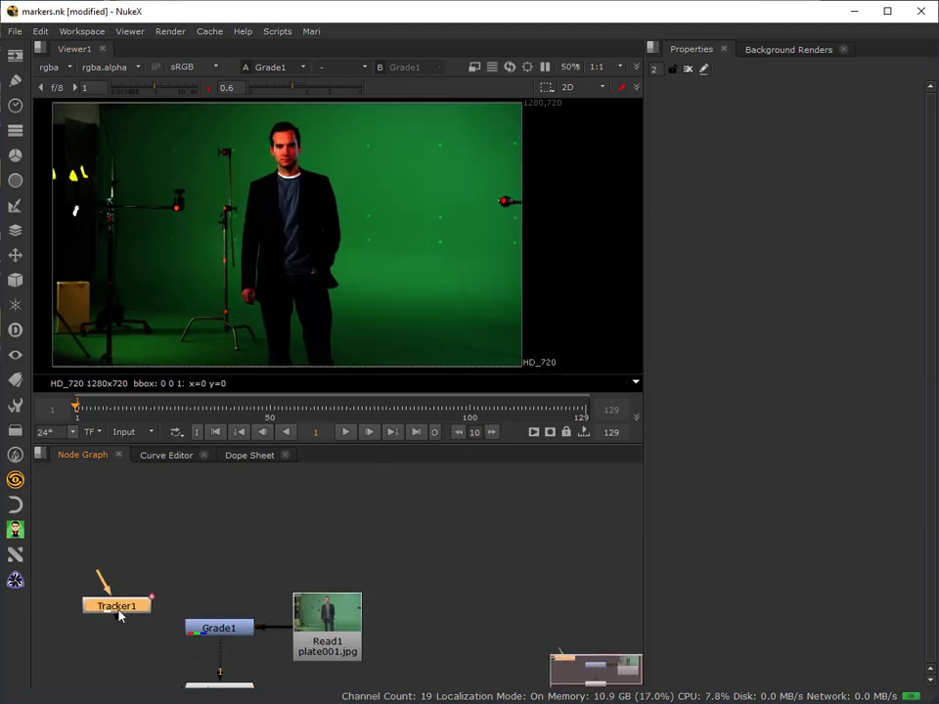
{"action": "middle_click_drag", "start_coordinate": [134, 658], "coordinate": [191, 584]}
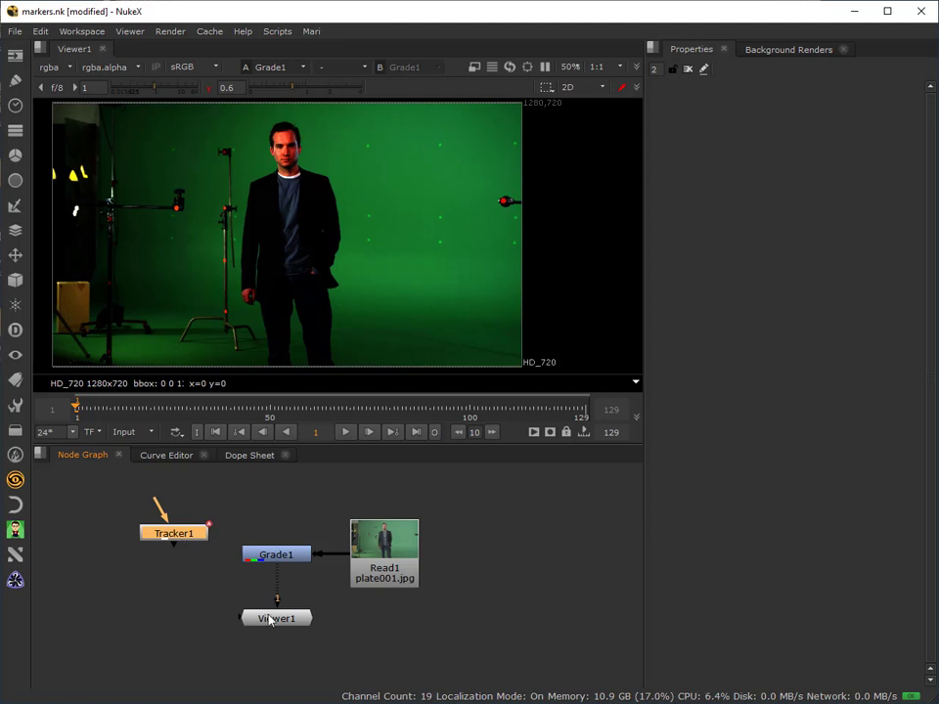
{"action": "left_click_drag", "start_coordinate": [271, 620], "coordinate": [271, 665]}
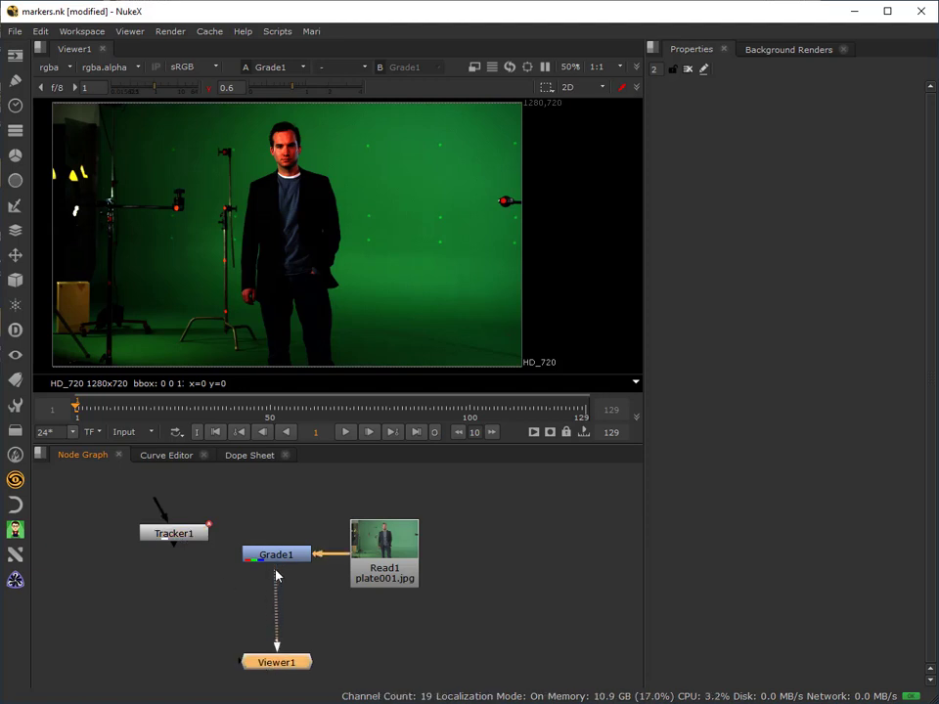
{"action": "left_click_drag", "start_coordinate": [277, 576], "coordinate": [177, 538]}
{"action": "left_click_drag", "start_coordinate": [177, 537], "coordinate": [272, 559]}
{"action": "left_click_drag", "start_coordinate": [277, 612], "coordinate": [276, 597]}
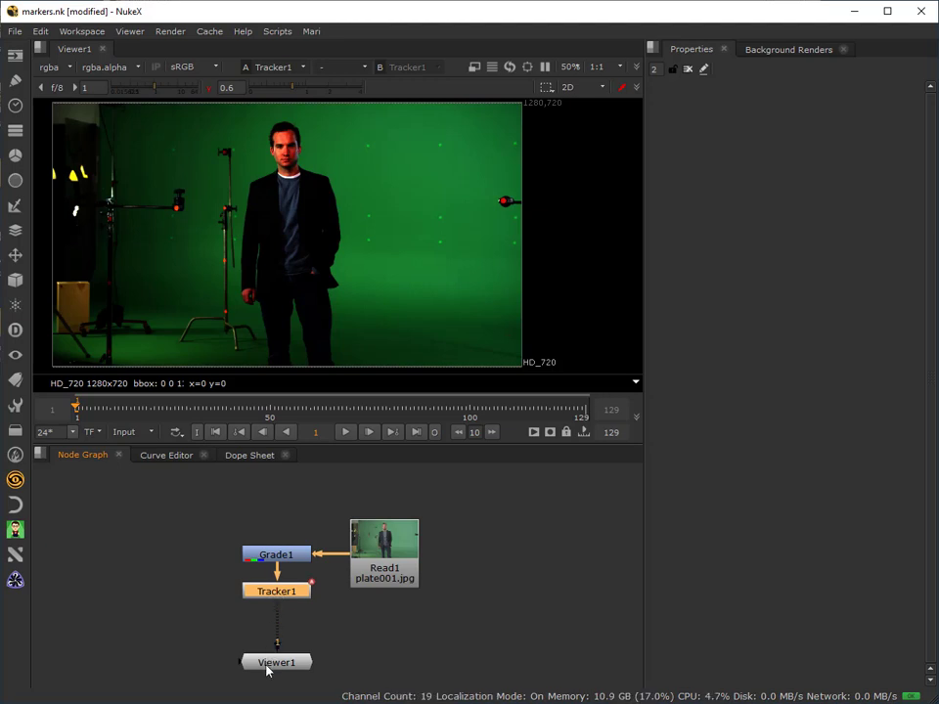
{"action": "left_click_drag", "start_coordinate": [266, 669], "coordinate": [269, 653]}
Open Tracker1's properties and check track 1 on frames 57 to 60
{"action": "left_click", "coordinate": [275, 589]}
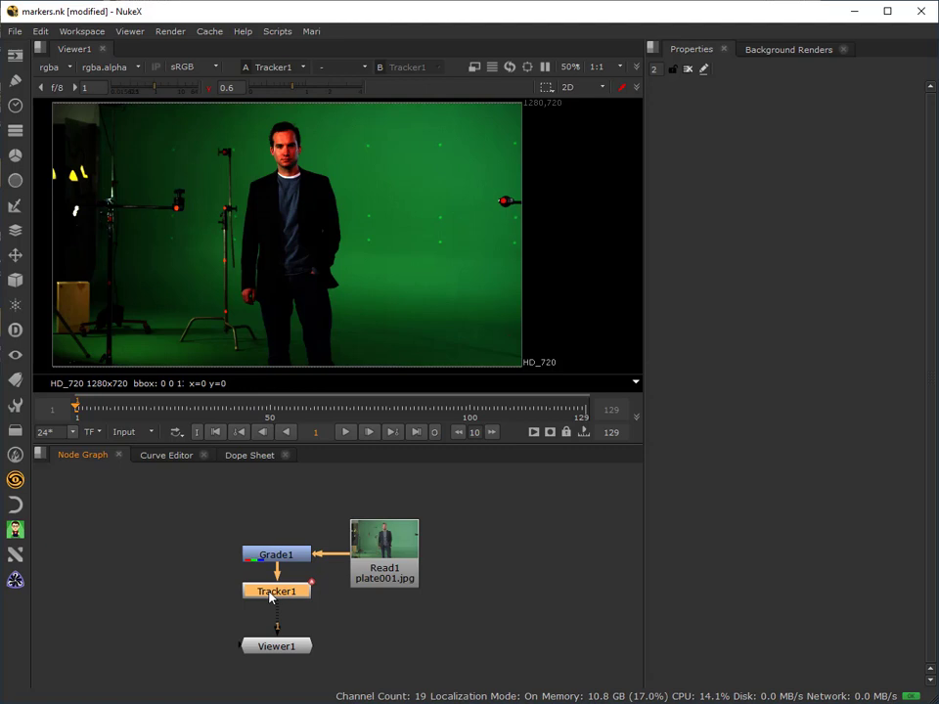
{"action": "key", "text": "Return"}
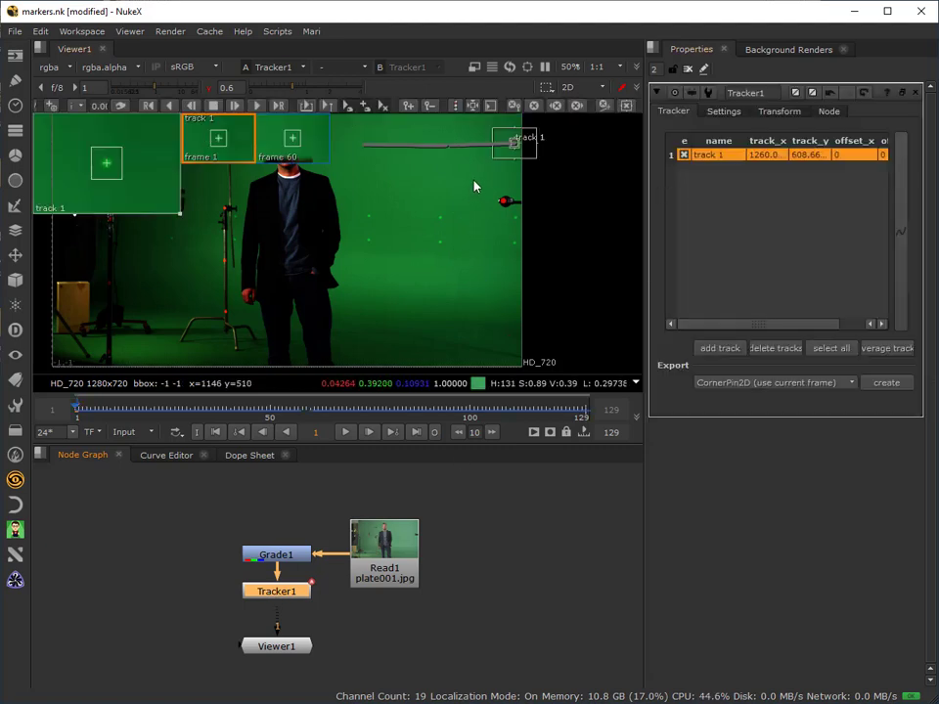
{"action": "scroll", "coordinate": [480, 147], "scroll_direction": "up", "scroll_amount": 5}
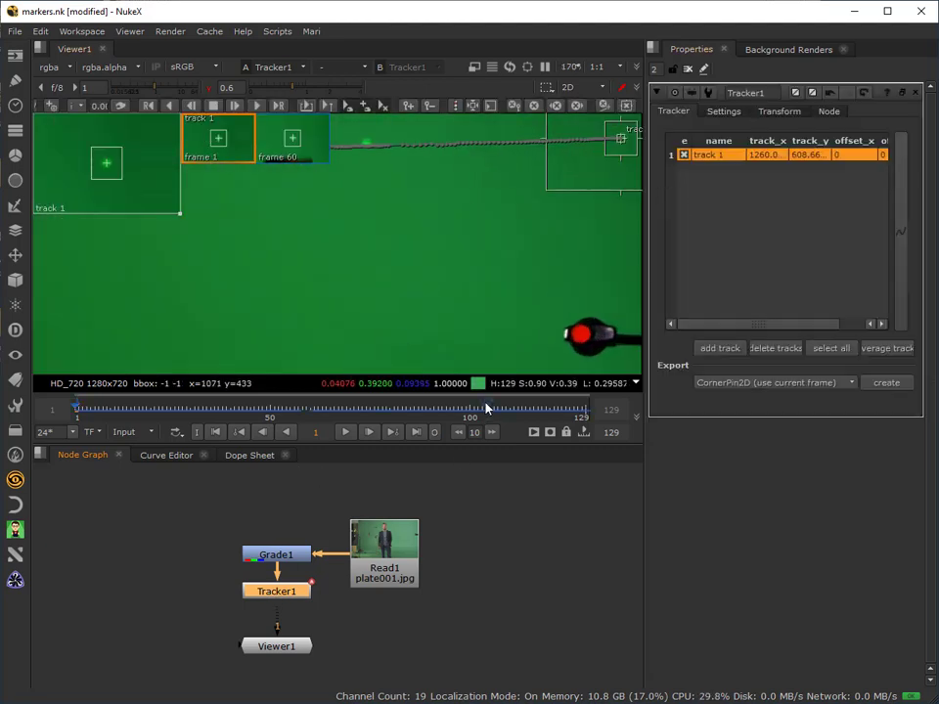
{"action": "left_click_drag", "start_coordinate": [80, 406], "coordinate": [296, 423]}
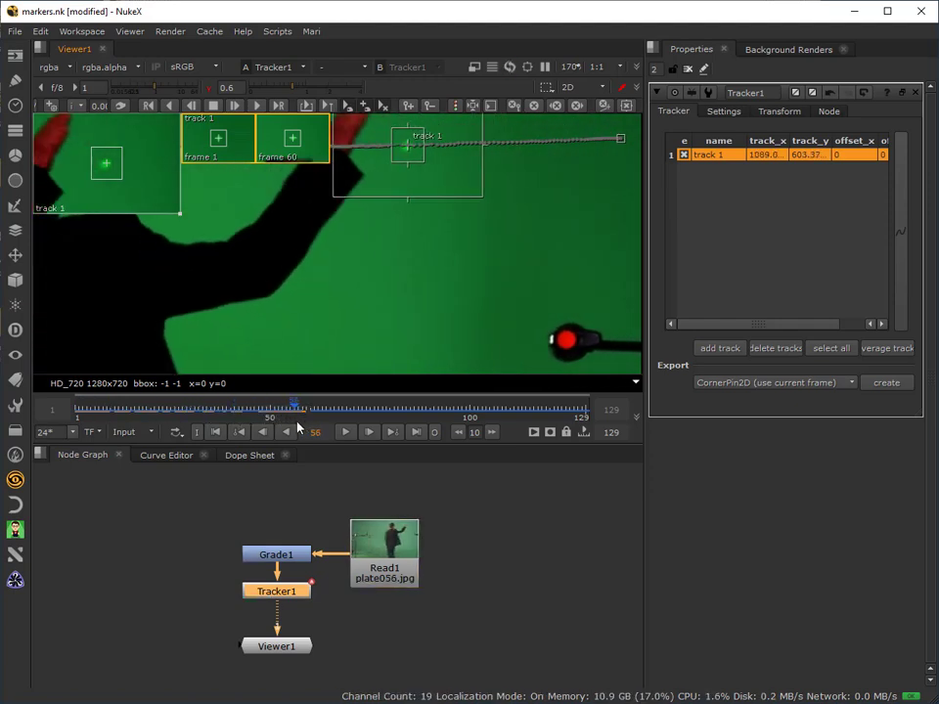
{"action": "left_click_drag", "start_coordinate": [298, 427], "coordinate": [313, 427]}
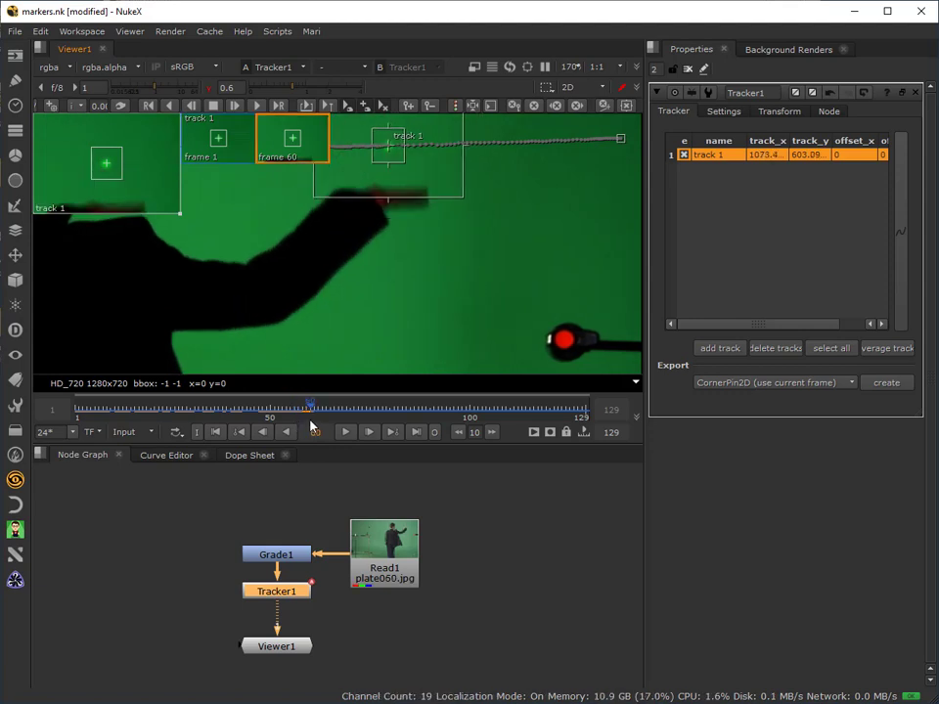
{"action": "key", "text": "Left"}
{"action": "scroll", "coordinate": [391, 137], "scroll_direction": "up", "scroll_amount": 6}
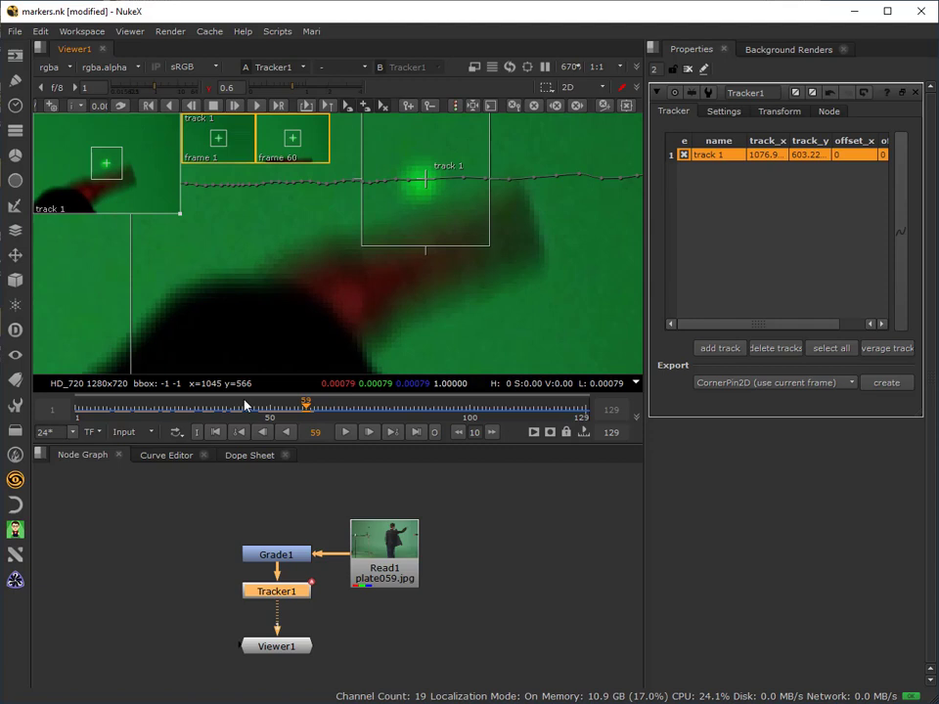
{"action": "left_click_drag", "start_coordinate": [309, 409], "coordinate": [305, 410]}
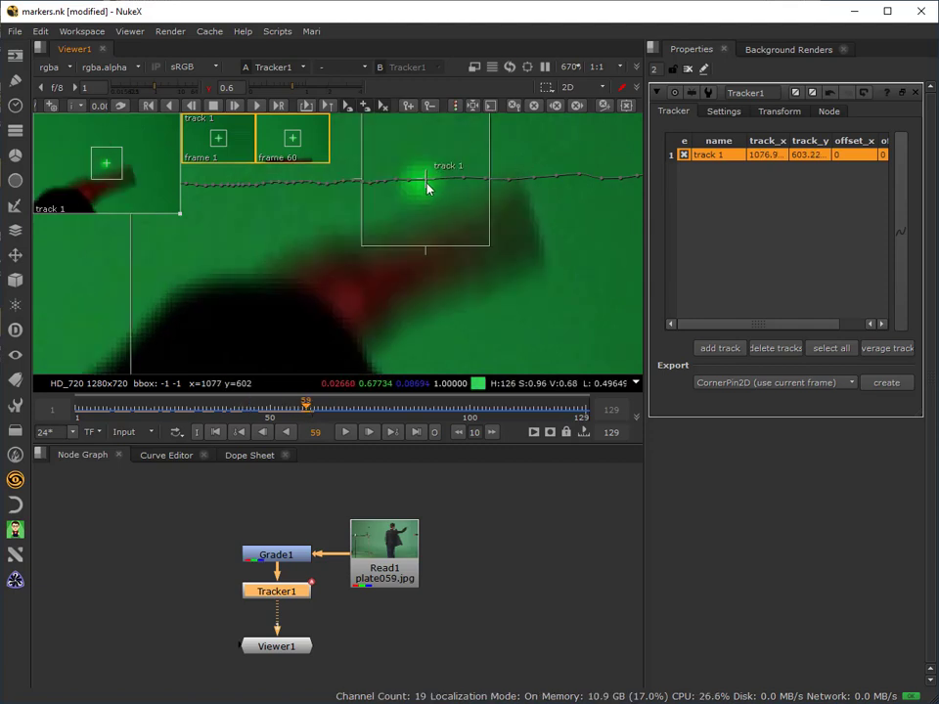
{"action": "left_click_drag", "start_coordinate": [306, 406], "coordinate": [295, 428]}
Scrub back through the tracked frames to frame 29, then return to frame 1
{"action": "scroll", "coordinate": [376, 226], "scroll_direction": "down", "scroll_amount": 2}
{"action": "scroll", "coordinate": [354, 243], "scroll_direction": "down", "scroll_amount": 2}
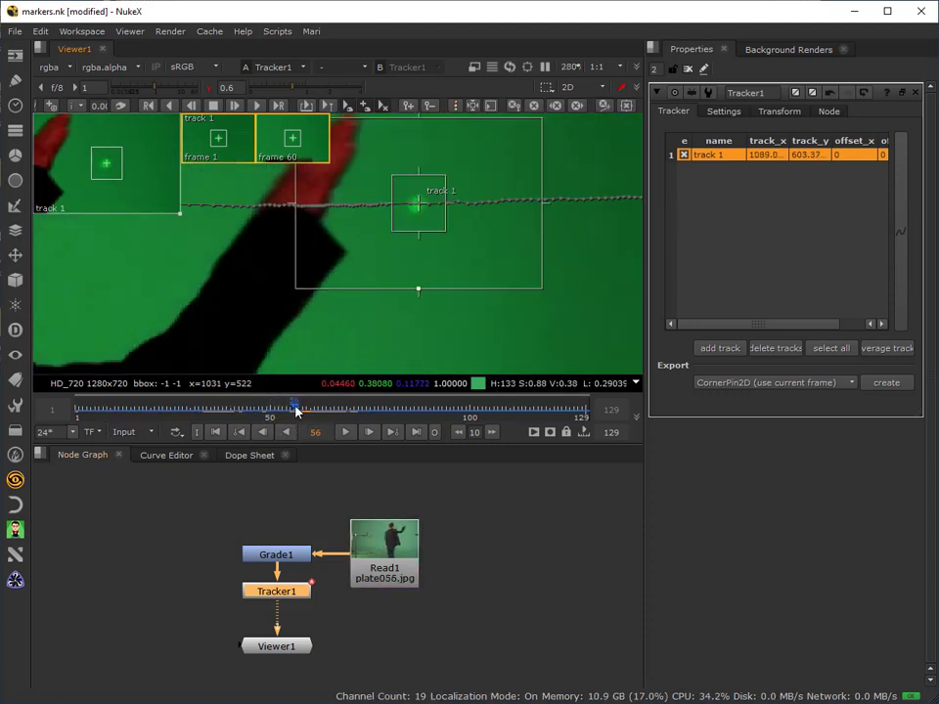
{"action": "left_click_drag", "start_coordinate": [295, 411], "coordinate": [186, 410]}
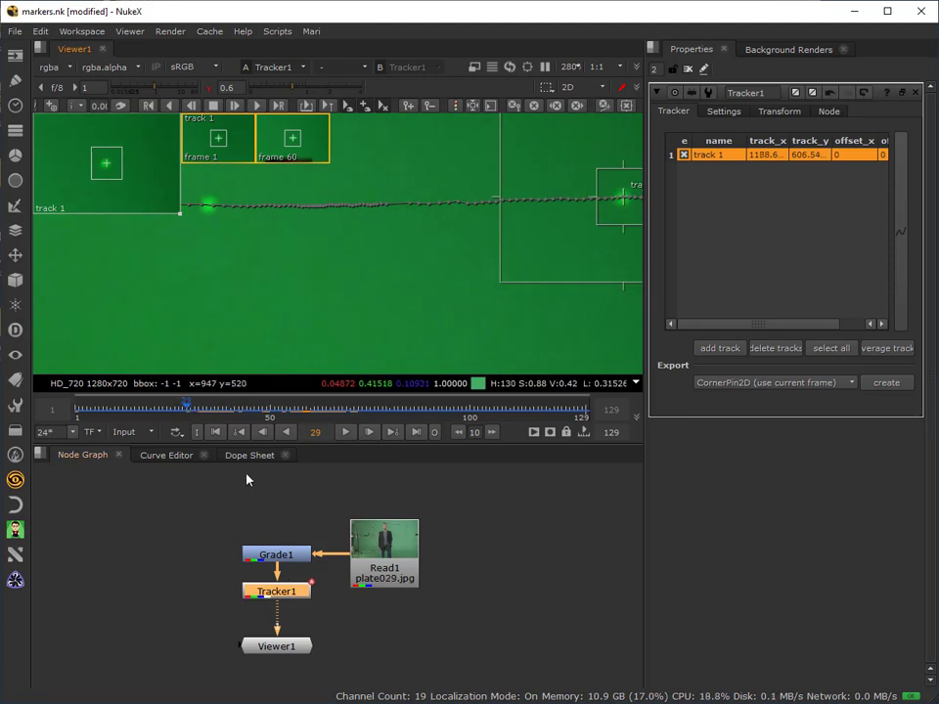
{"action": "left_click", "coordinate": [215, 431]}
{"action": "scroll", "coordinate": [380, 314], "scroll_direction": "down", "scroll_amount": 4}
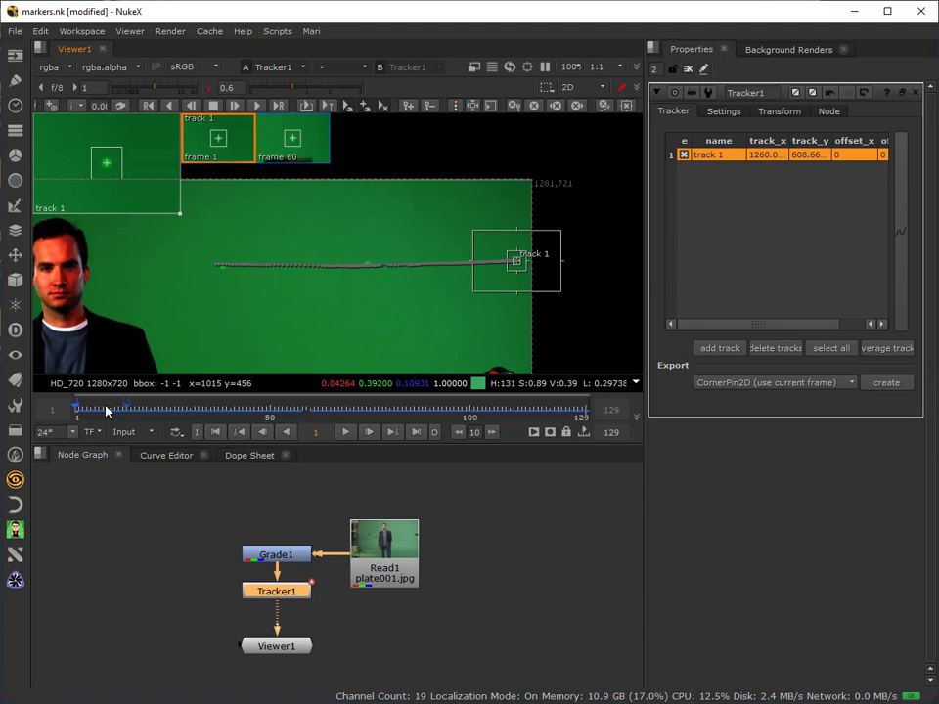
{"action": "left_click_drag", "start_coordinate": [108, 411], "coordinate": [49, 411]}
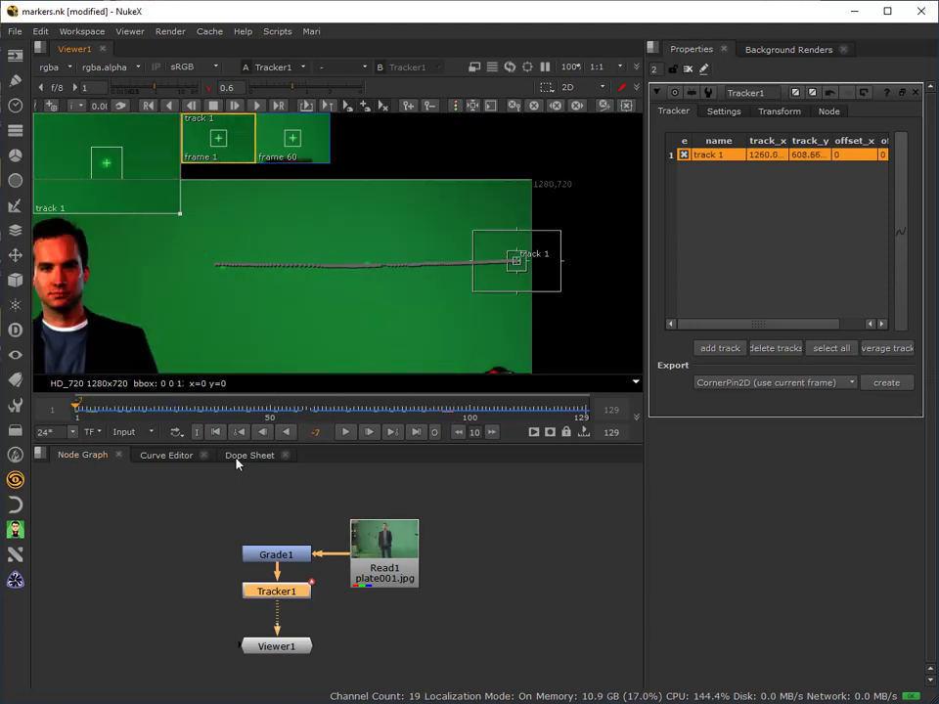
{"action": "left_click", "coordinate": [218, 432]}
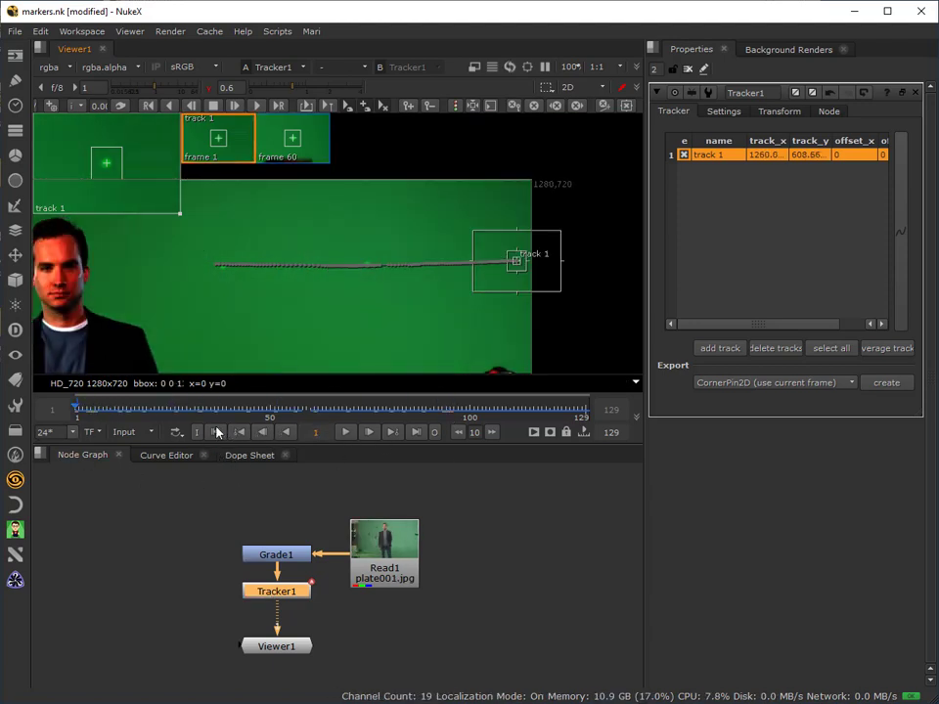
Add Roto1 after Read1, reconnect Grade1 to Read1, and view Roto1 with Viewer1 below it
{"action": "left_click", "coordinate": [675, 93]}
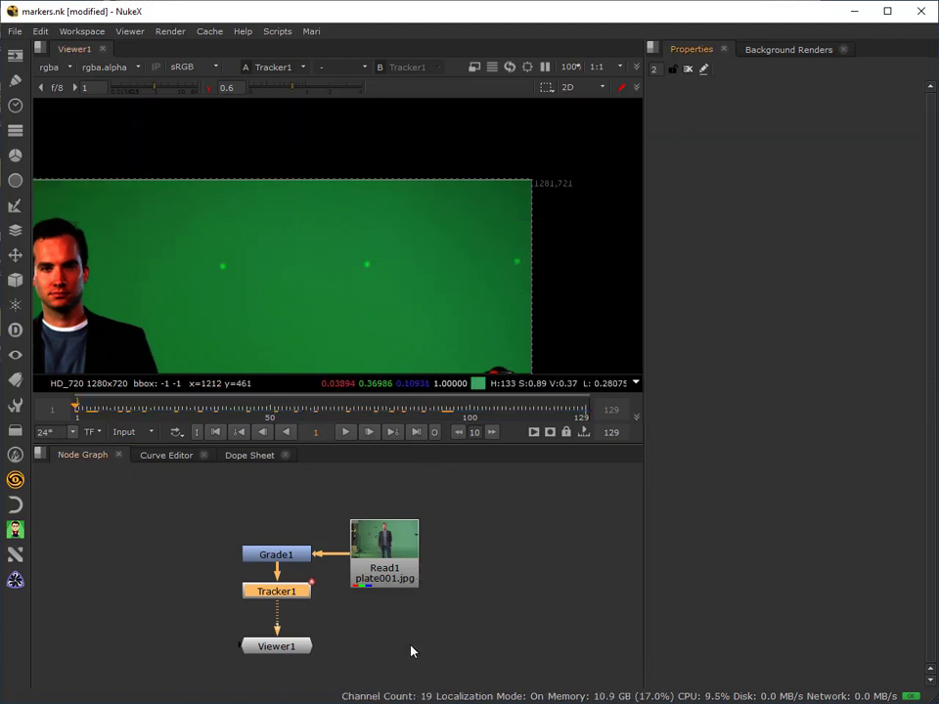
{"action": "left_click", "coordinate": [407, 569]}
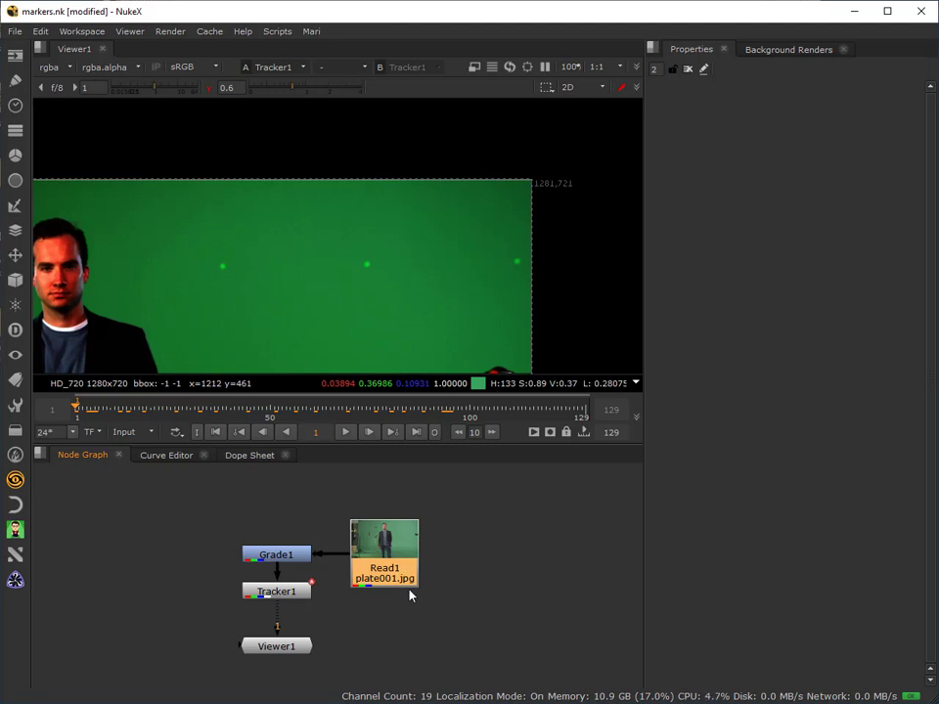
{"action": "key", "text": "o"}
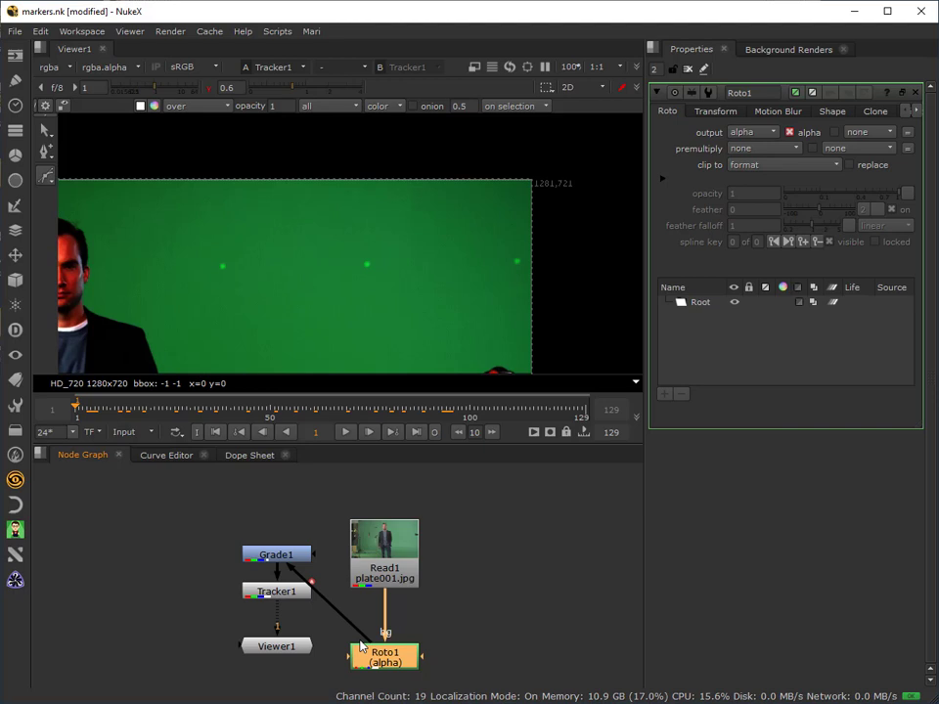
{"action": "left_click_drag", "start_coordinate": [362, 646], "coordinate": [378, 577]}
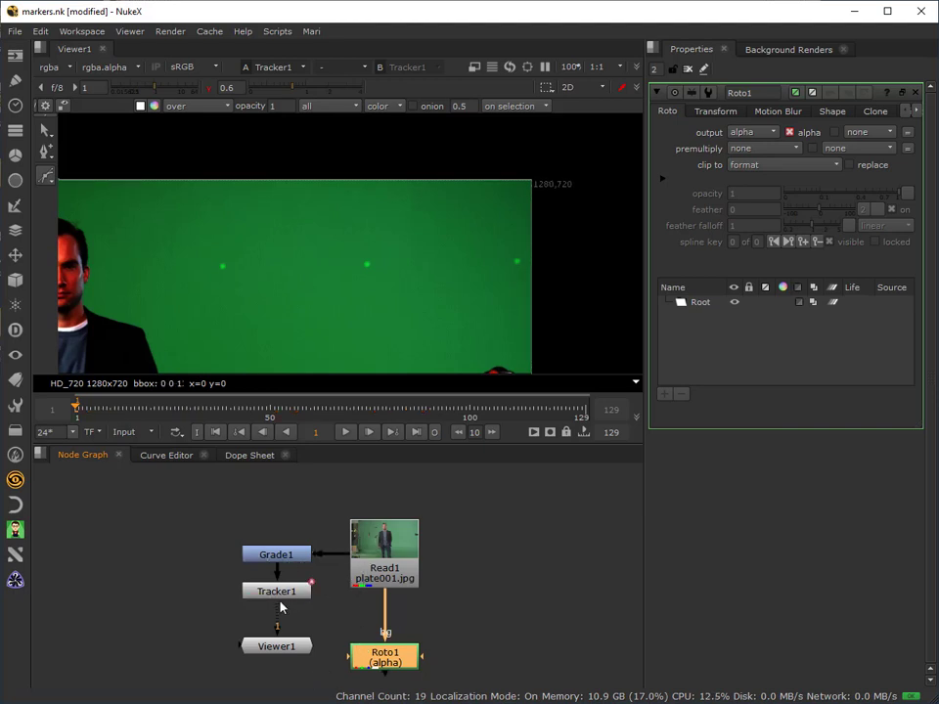
{"action": "key", "text": "1"}
{"action": "left_click_drag", "start_coordinate": [274, 652], "coordinate": [385, 673]}
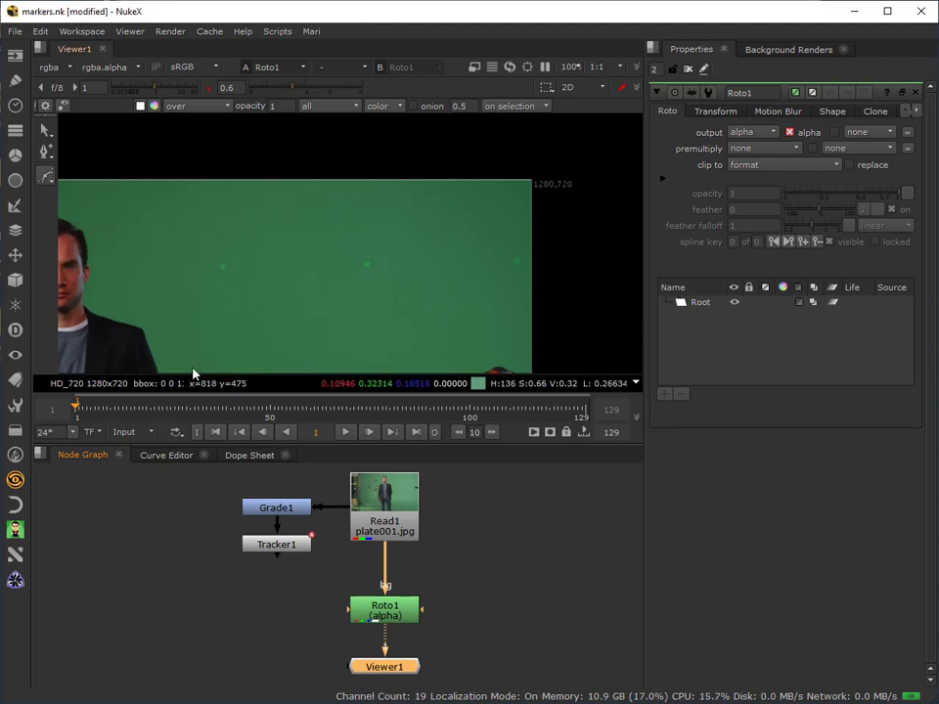
Zoom the viewer in and centre it on the green marker at the plate's upper right
{"action": "middle_click_drag", "start_coordinate": [218, 307], "coordinate": [266, 256]}
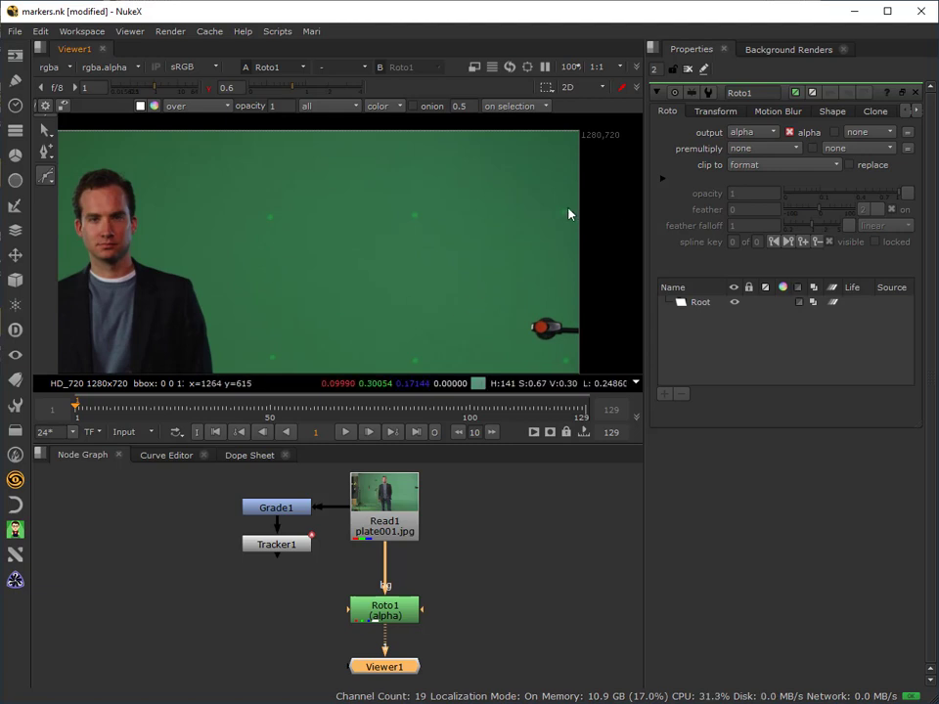
{"action": "scroll", "coordinate": [594, 209], "scroll_direction": "up", "scroll_amount": 2}
{"action": "scroll", "coordinate": [547, 221], "scroll_direction": "up", "scroll_amount": 2}
{"action": "middle_click_drag", "start_coordinate": [570, 212], "coordinate": [412, 211]}
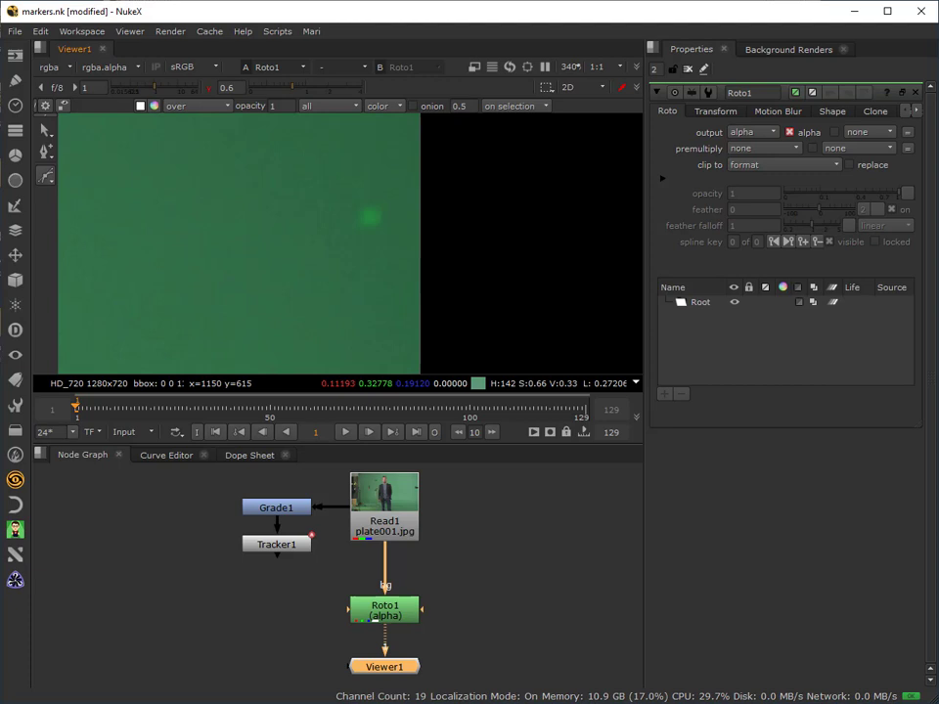
Draw an ellipse around the upper-right green tracking marker with the Ellipse tool
{"action": "left_click_drag", "start_coordinate": [48, 189], "coordinate": [78, 228]}
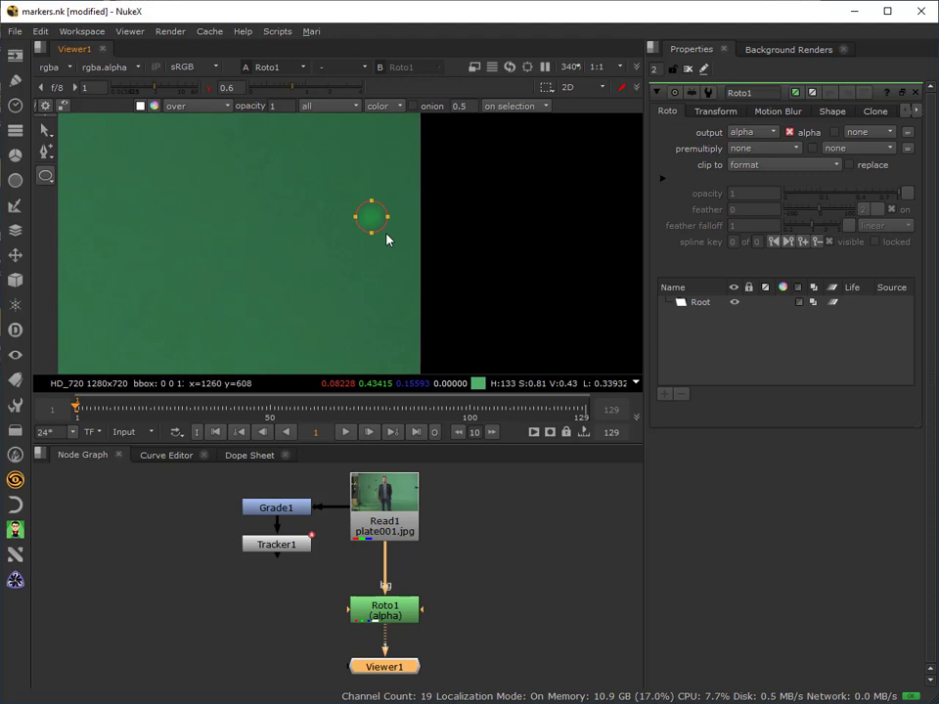
{"action": "left_click_drag", "start_coordinate": [387, 239], "coordinate": [387, 238]}
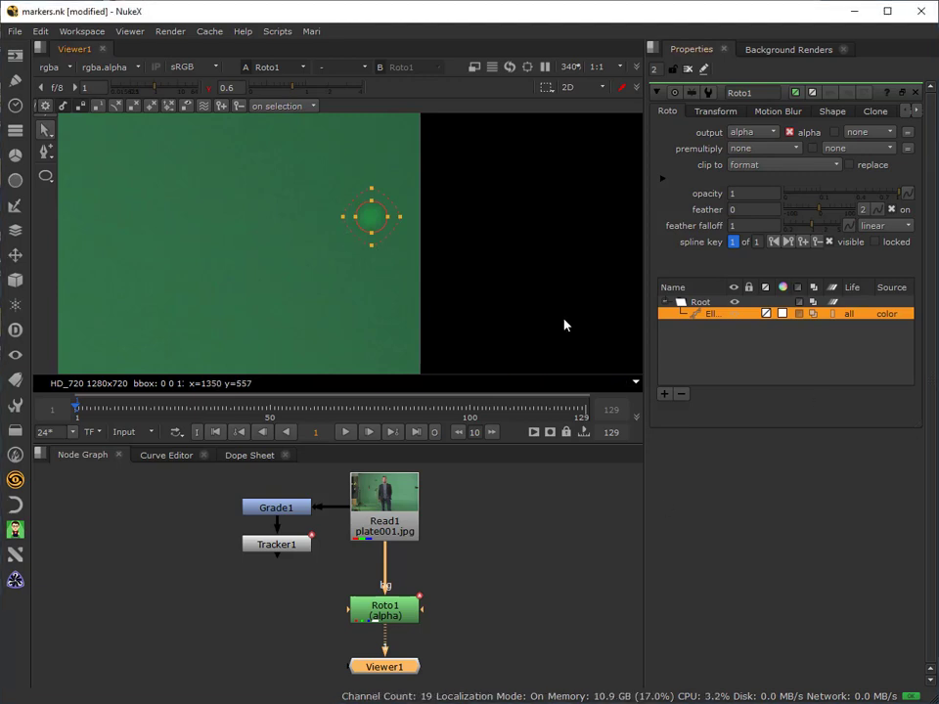
Move Roto1 nearer Read1 and set the ellipse's Shape source to background
{"action": "left_click", "coordinate": [372, 619]}
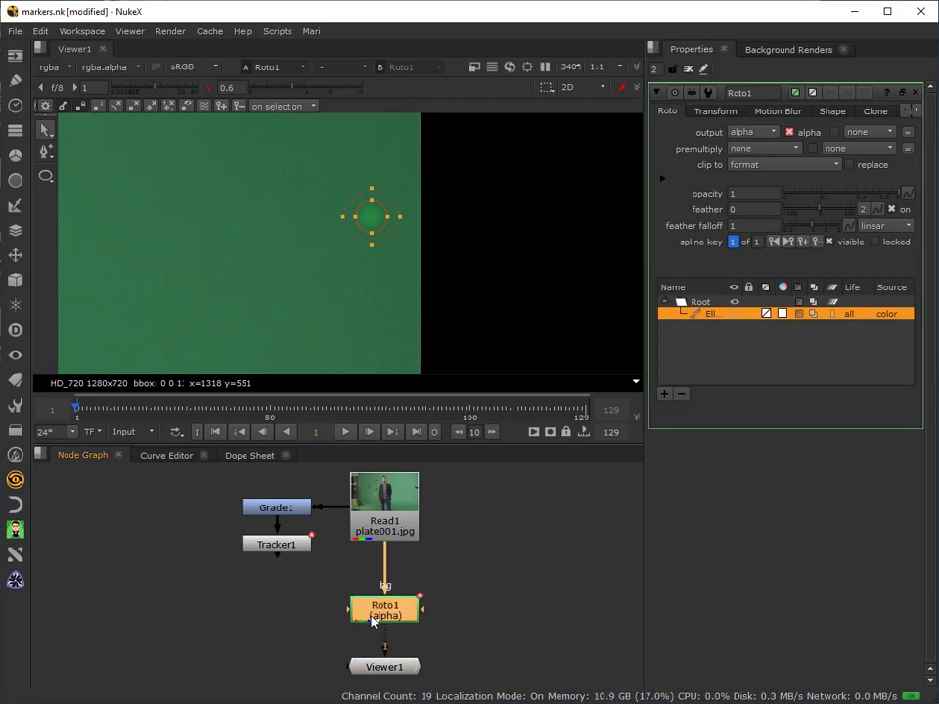
{"action": "left_click_drag", "start_coordinate": [373, 619], "coordinate": [373, 598]}
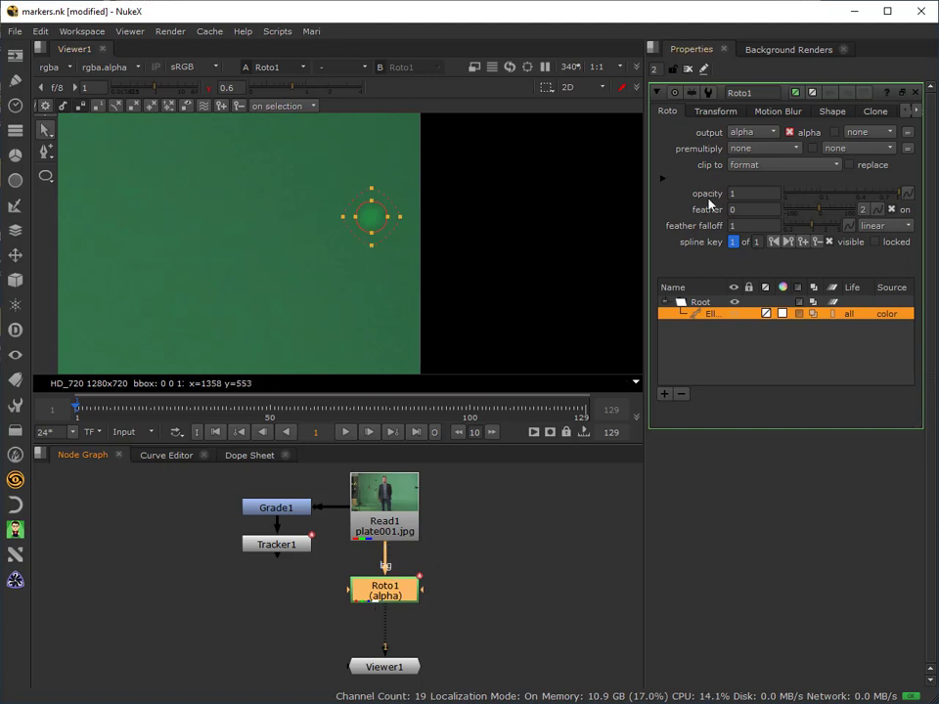
{"action": "left_click", "coordinate": [832, 112]}
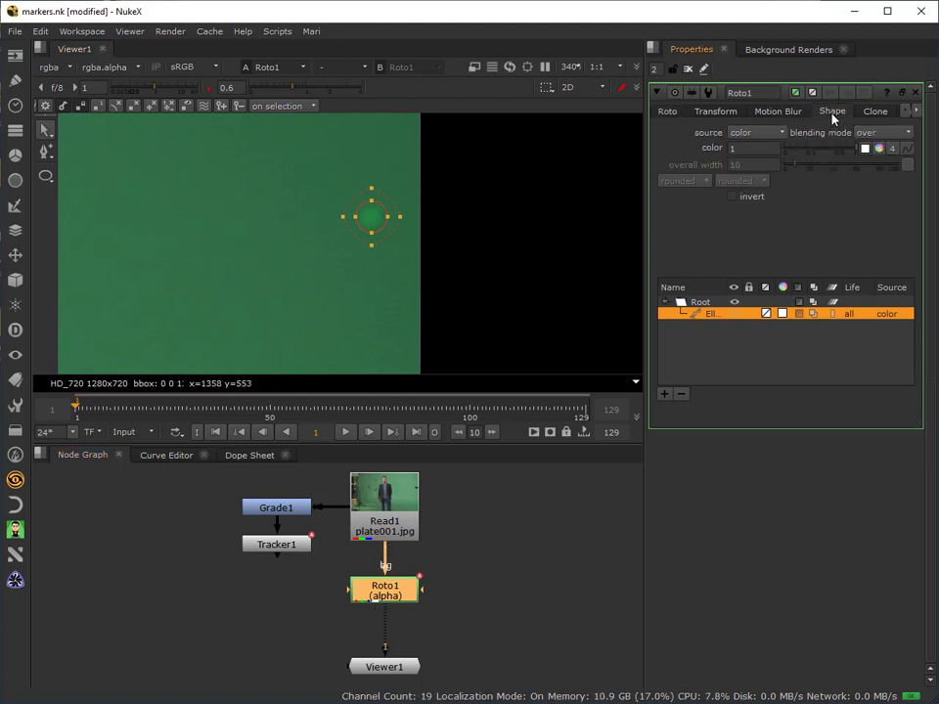
{"action": "left_click", "coordinate": [760, 138]}
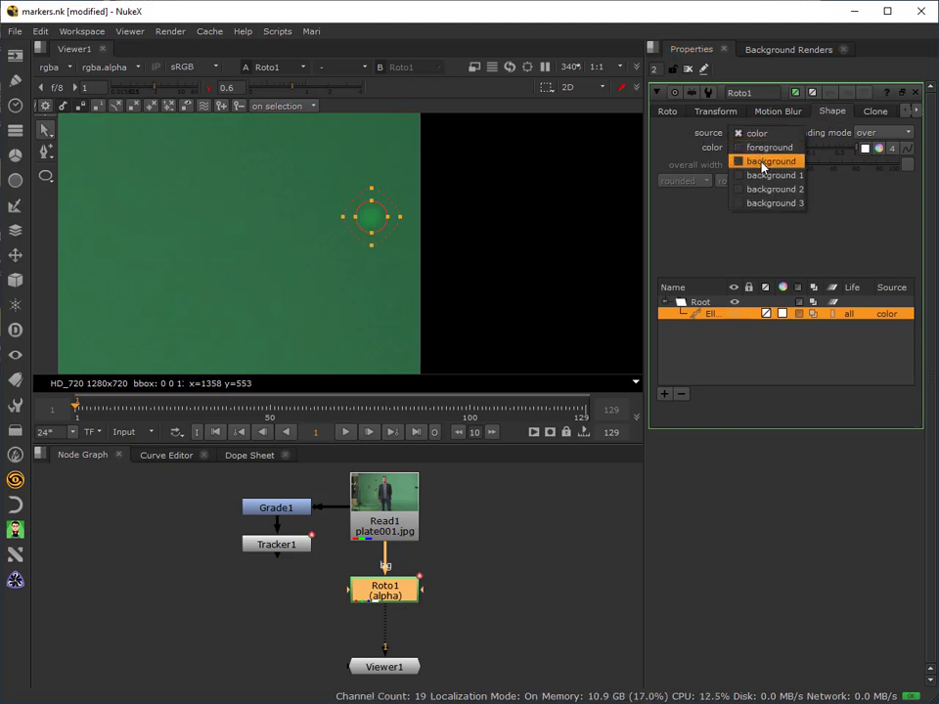
{"action": "left_click", "coordinate": [764, 160]}
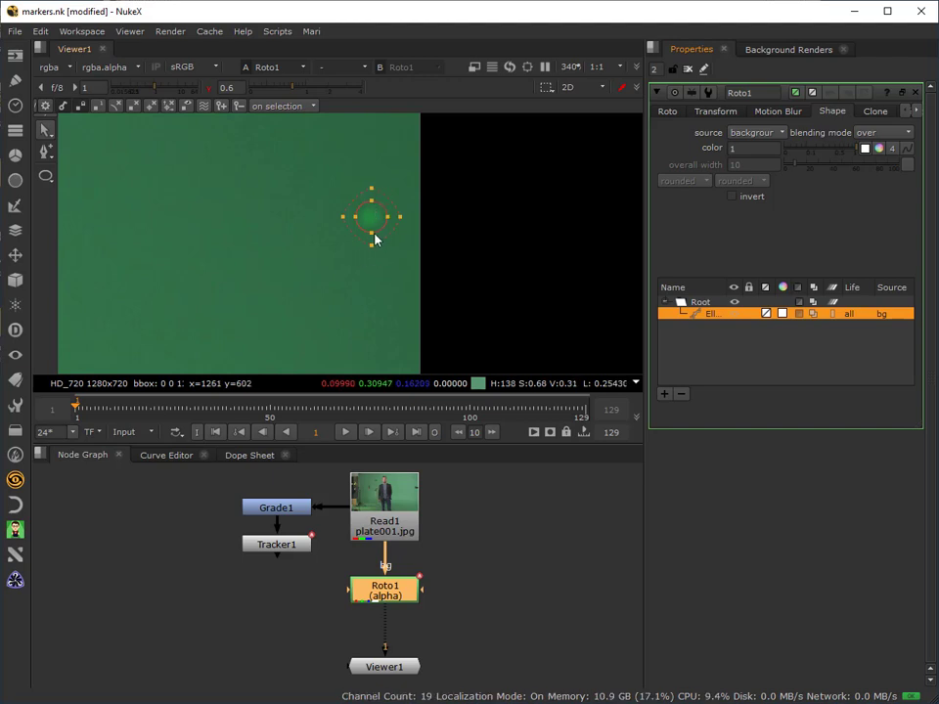
Set Roto1's output channels to rgba, after briefly trying rgb
{"action": "left_click", "coordinate": [666, 111]}
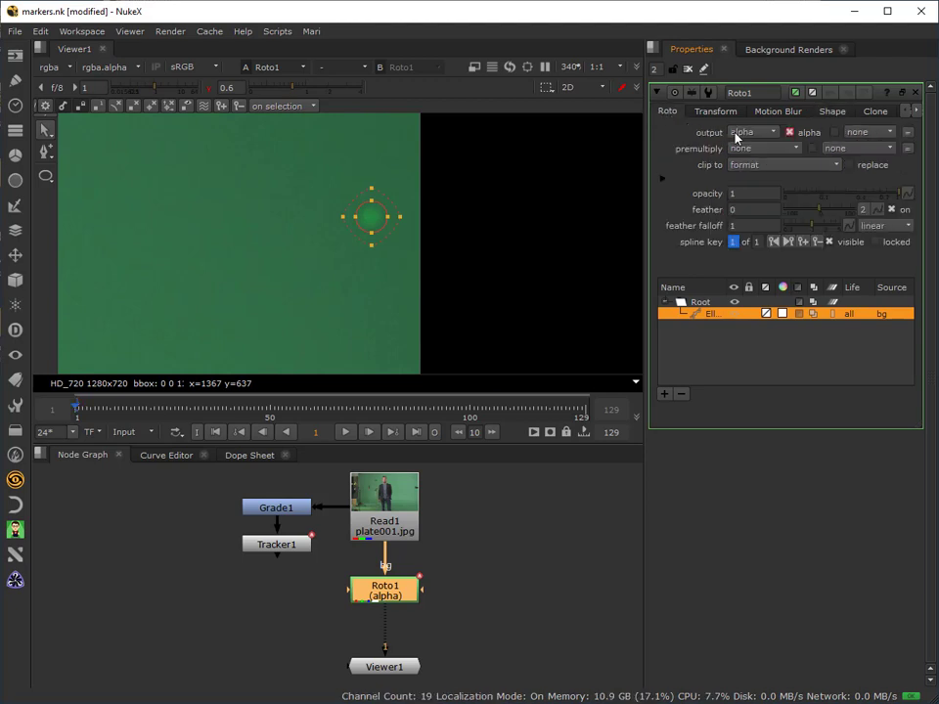
{"action": "left_click", "coordinate": [748, 132]}
{"action": "left_click", "coordinate": [754, 176]}
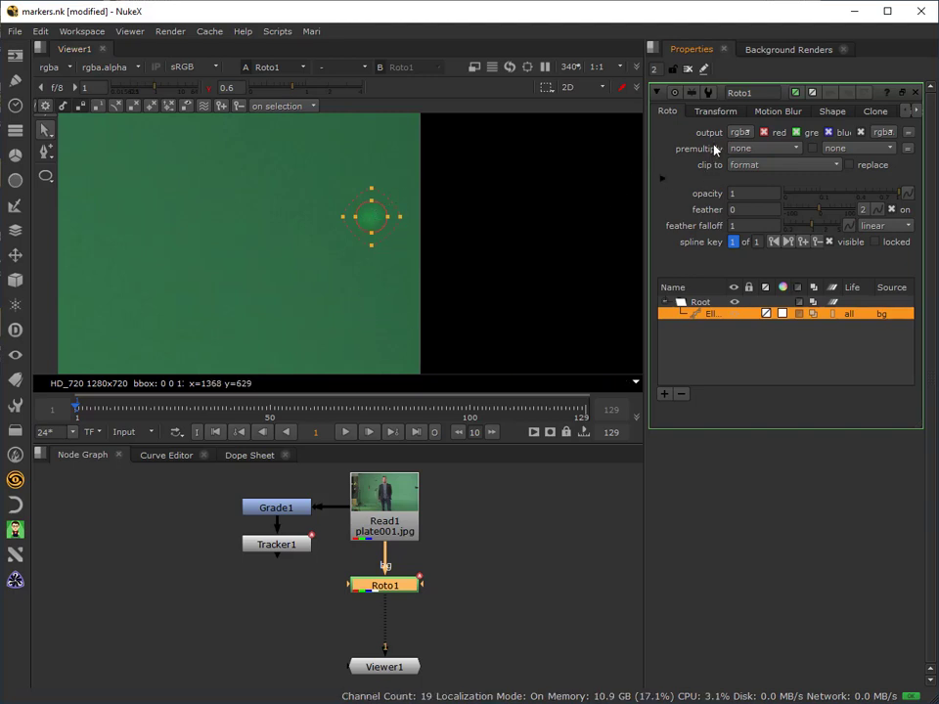
{"action": "left_click", "coordinate": [741, 132]}
{"action": "left_click", "coordinate": [743, 160]}
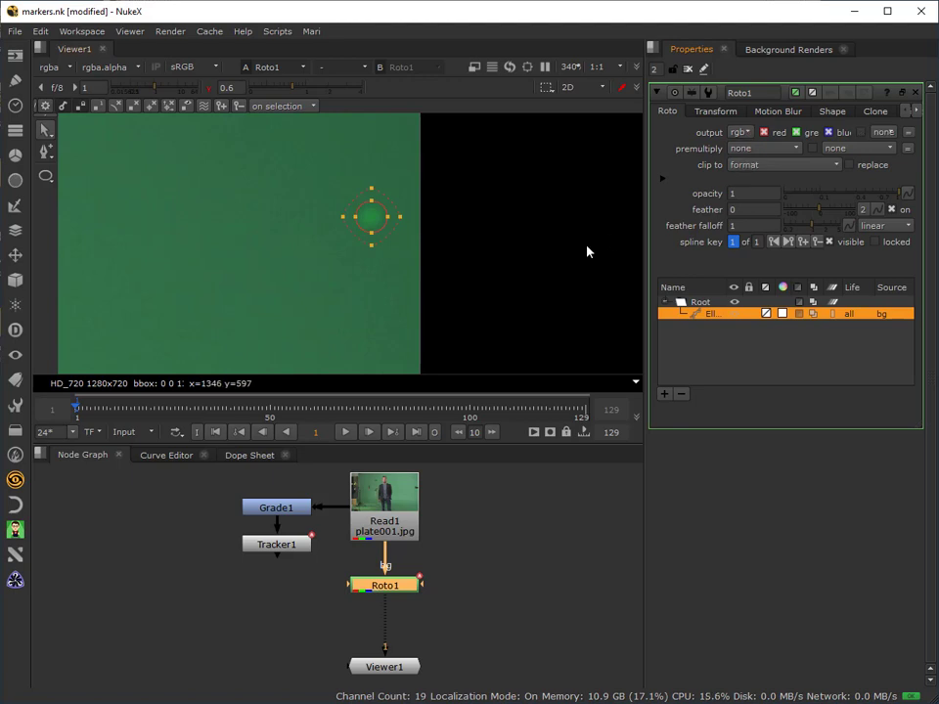
{"action": "left_click", "coordinate": [741, 132]}
{"action": "left_click", "coordinate": [742, 170]}
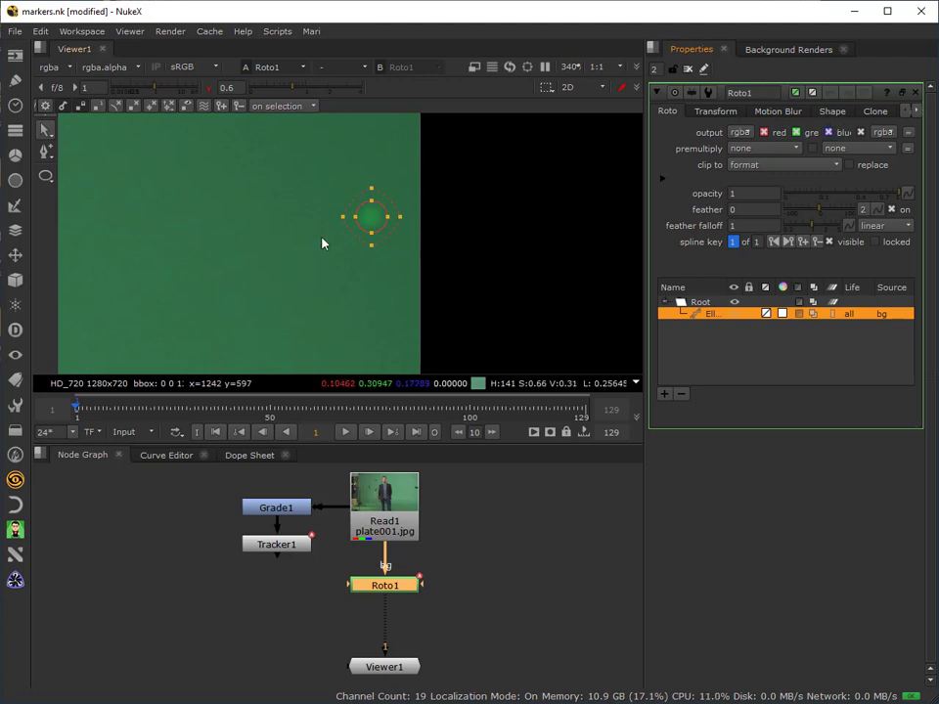
{"action": "left_click", "coordinate": [832, 110]}
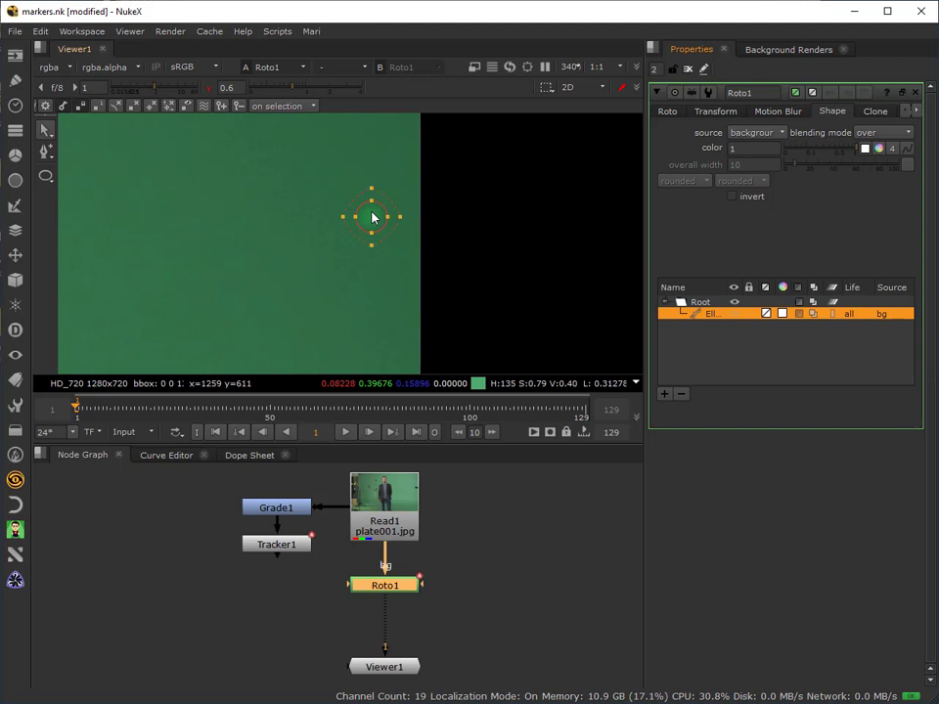
Show Roto1's Clone settings and reframe the viewer between the full plate and the ellipse
{"action": "left_click", "coordinate": [879, 113]}
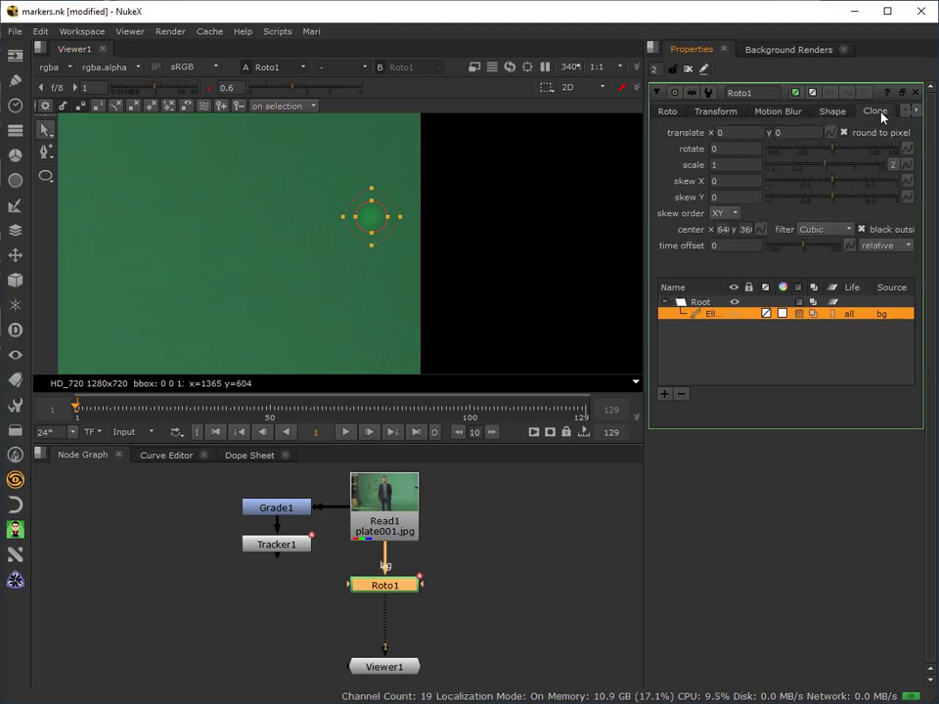
{"action": "scroll", "coordinate": [229, 266], "scroll_direction": "down", "scroll_amount": 5}
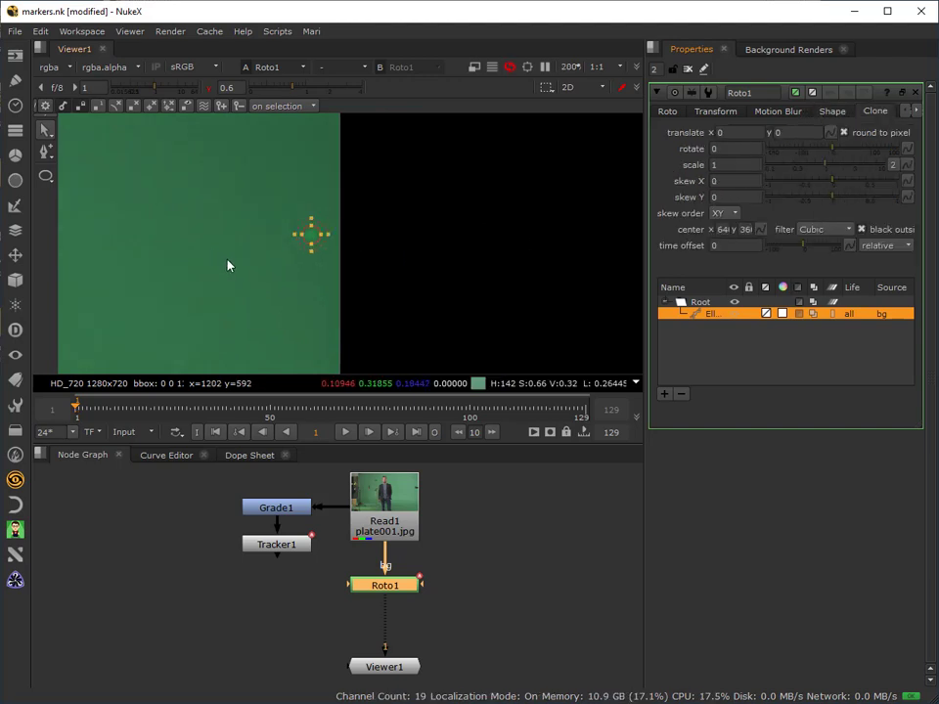
{"action": "middle_click_drag", "start_coordinate": [160, 293], "coordinate": [413, 230]}
{"action": "scroll", "coordinate": [413, 230], "scroll_direction": "down", "scroll_amount": 3}
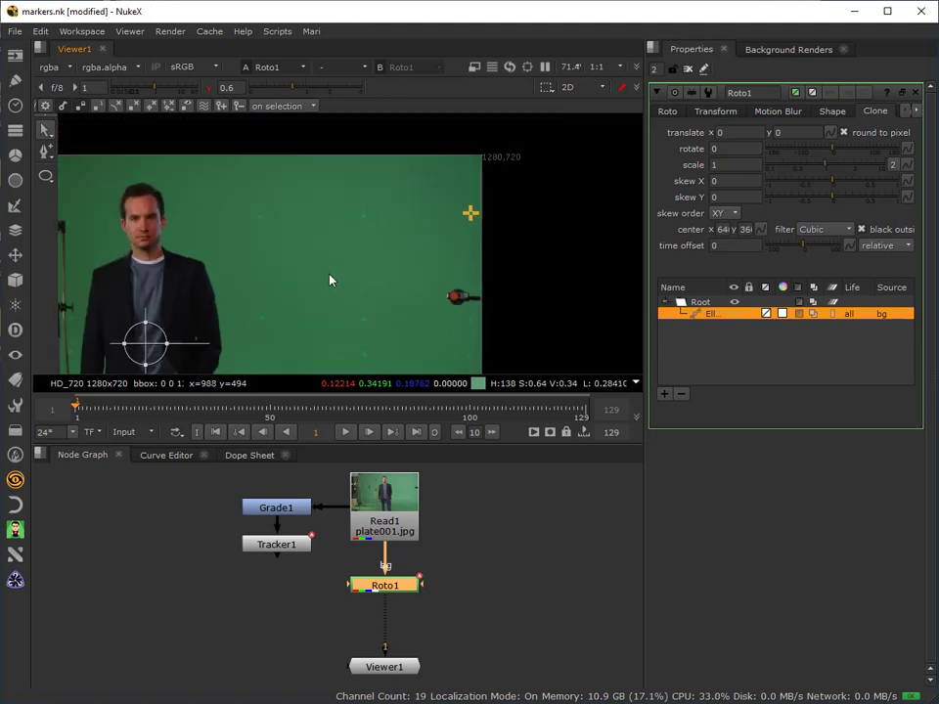
{"action": "middle_click_drag", "start_coordinate": [329, 279], "coordinate": [378, 254]}
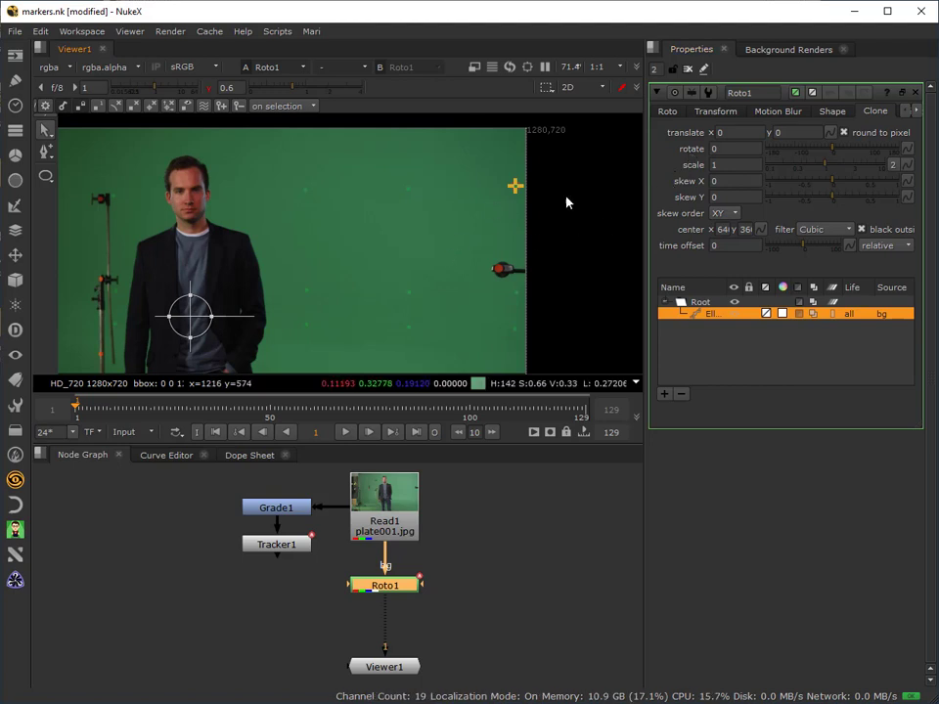
{"action": "scroll", "coordinate": [534, 163], "scroll_direction": "up", "scroll_amount": 5}
{"action": "scroll", "coordinate": [518, 239], "scroll_direction": "up", "scroll_amount": 4}
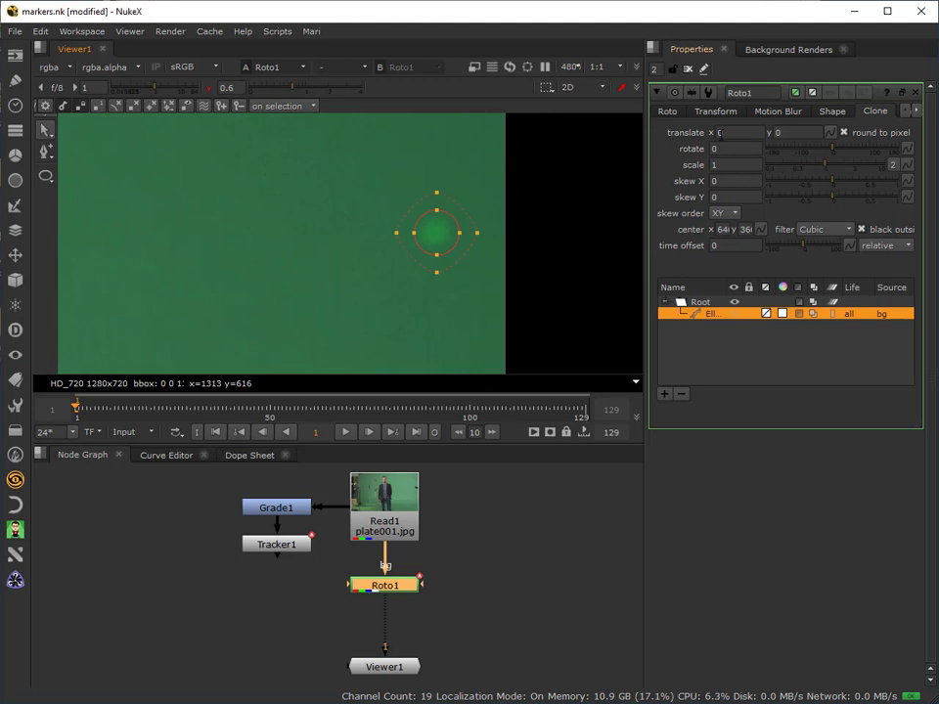
Set the clone translate y to 50 and check the patched marker up close
{"action": "left_click", "coordinate": [782, 132]}
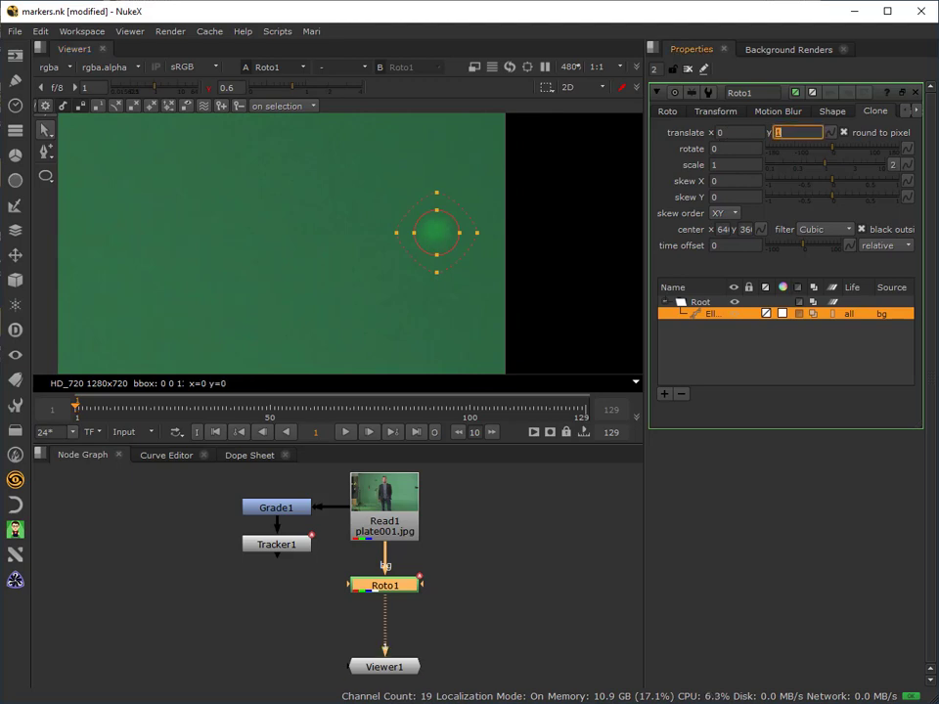
{"action": "key", "text": "Down"}
{"action": "key", "text": "Down"}
{"action": "key", "text": "Down"}
{"action": "key", "text": "Down"}
{"action": "key", "text": "Up"}
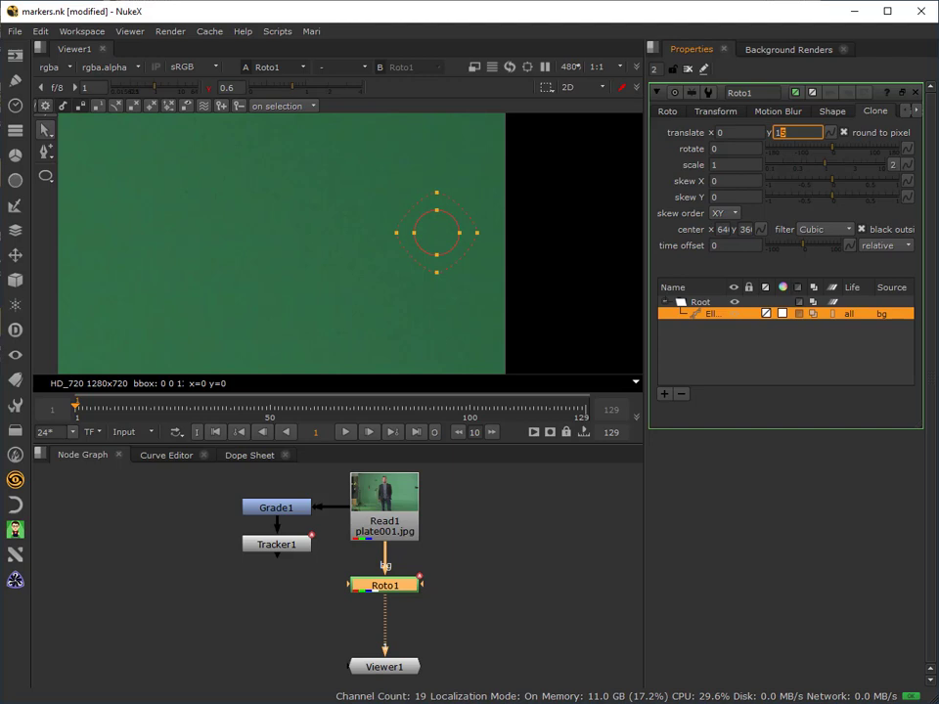
{"action": "key", "text": "Down"}
{"action": "key", "text": "Down"}
{"action": "key", "text": "Down"}
{"action": "key", "text": "Down"}
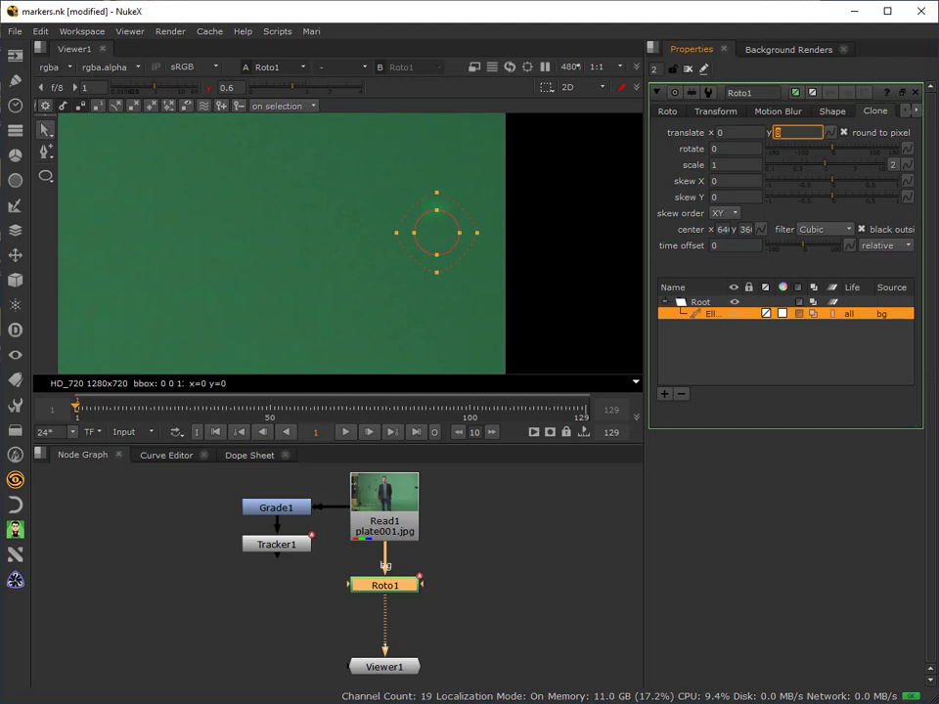
{"action": "key", "text": "Down"}
{"action": "key", "text": "Down"}
{"action": "key", "text": "Down"}
{"action": "key", "text": "Down"}
{"action": "key", "text": "Down"}
{"action": "key", "text": "Down"}
{"action": "key", "text": "Down"}
{"action": "key", "text": "Down"}
{"action": "key", "text": "Down"}
{"action": "key", "text": "Down"}
{"action": "key", "text": "Down"}
{"action": "key", "text": "Down"}
{"action": "key", "text": "Down"}
{"action": "key", "text": "Down"}
{"action": "key", "text": "Down"}
{"action": "key", "text": "Down"}
{"action": "key", "text": "Down"}
{"action": "key", "text": "Down"}
{"action": "key", "text": "Down"}
{"action": "key", "text": "Down"}
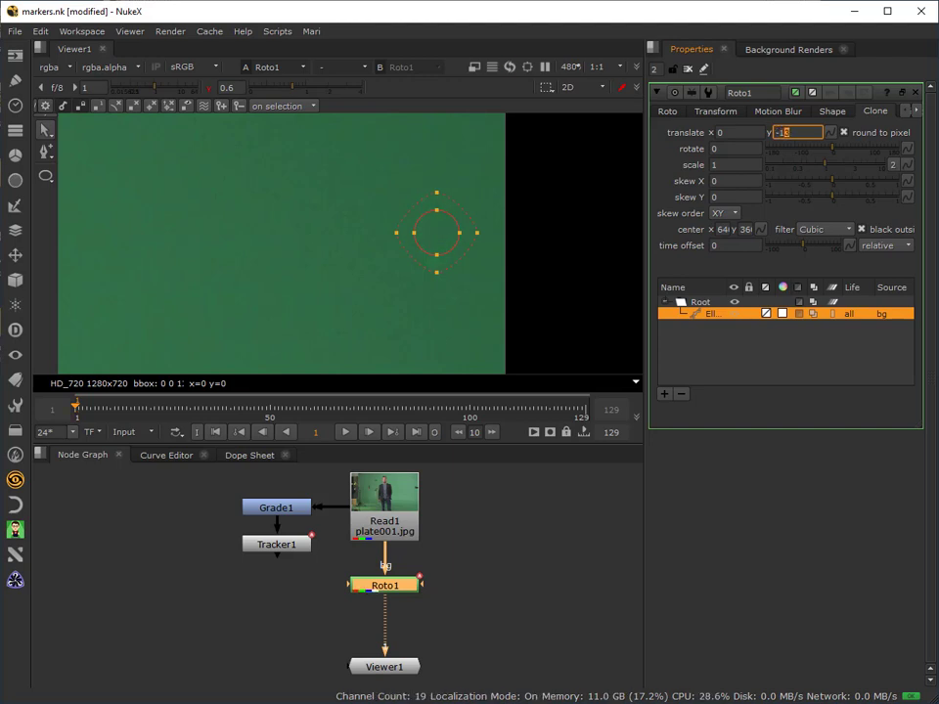
{"action": "key", "text": "Down"}
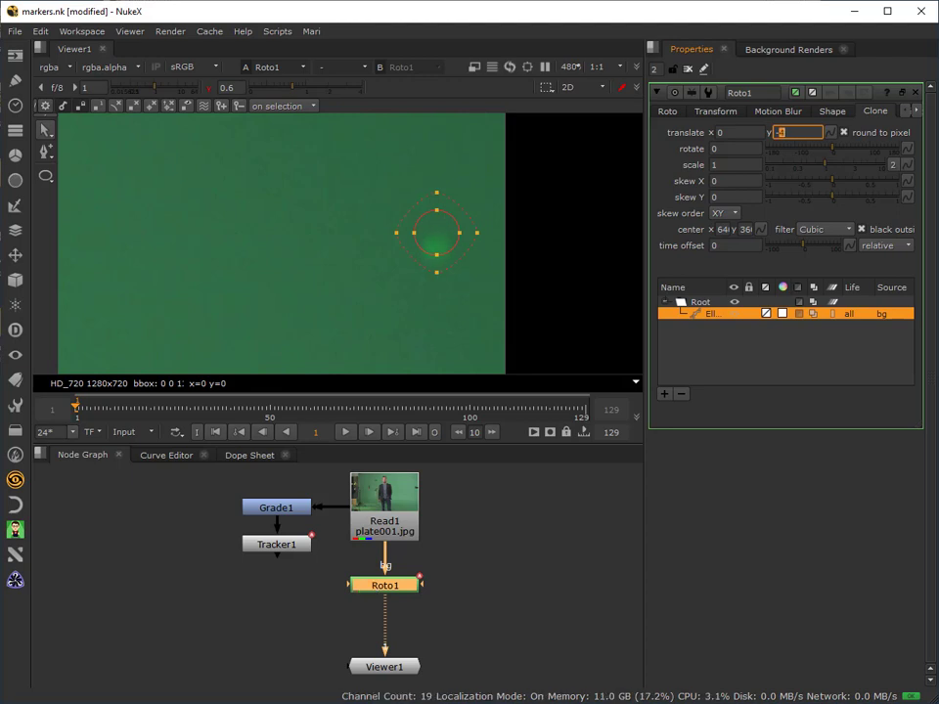
{"action": "type", "text": "32"}
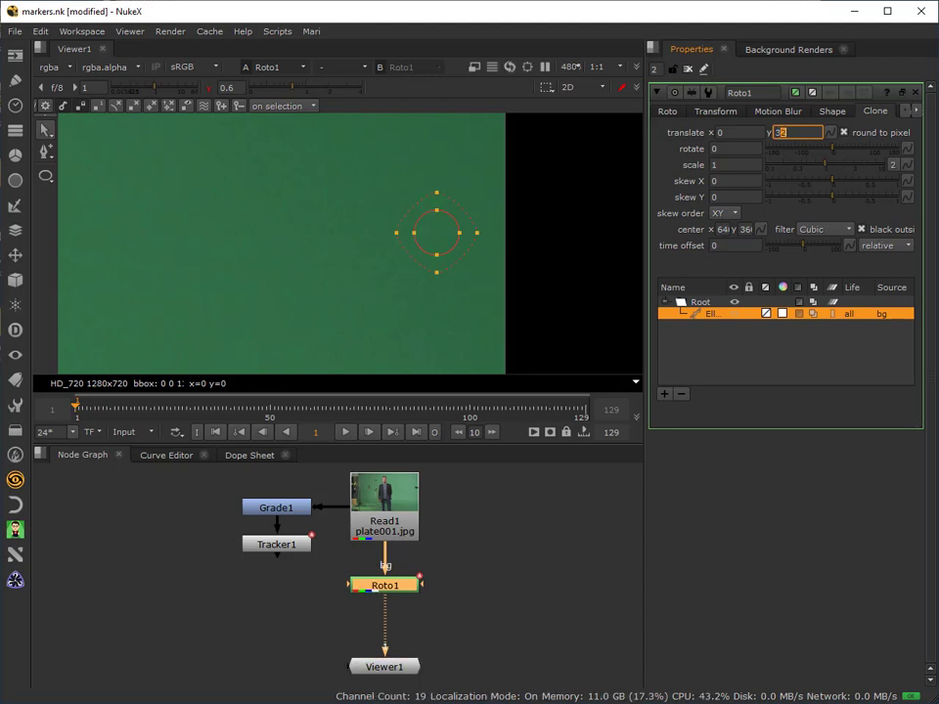
{"action": "type", "text": "47"}
{"action": "key", "text": "Return"}
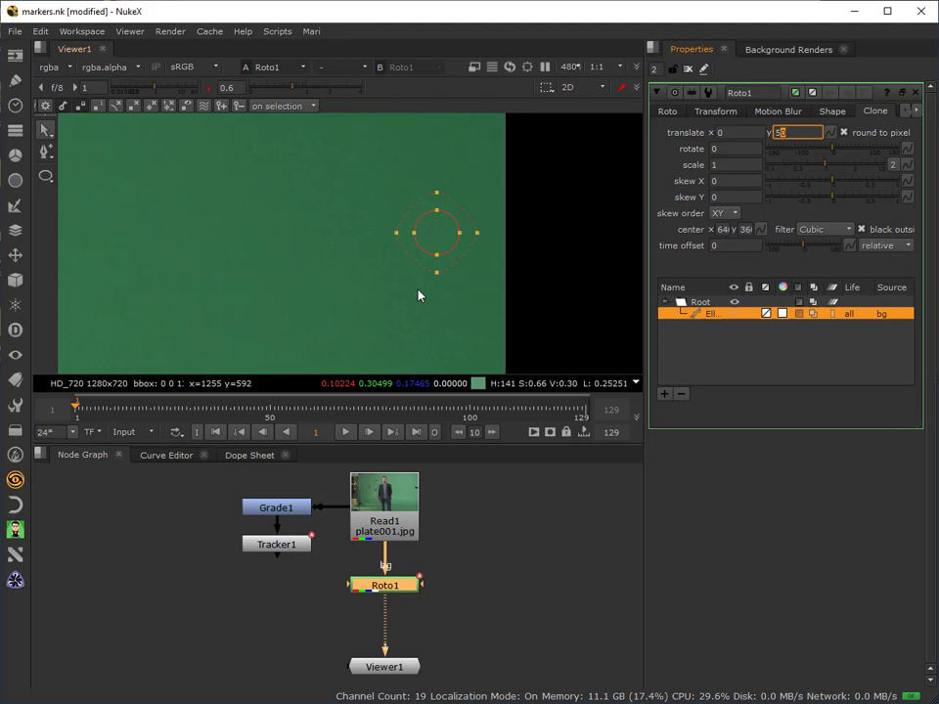
{"action": "scroll", "coordinate": [419, 294], "scroll_direction": "down", "scroll_amount": 4}
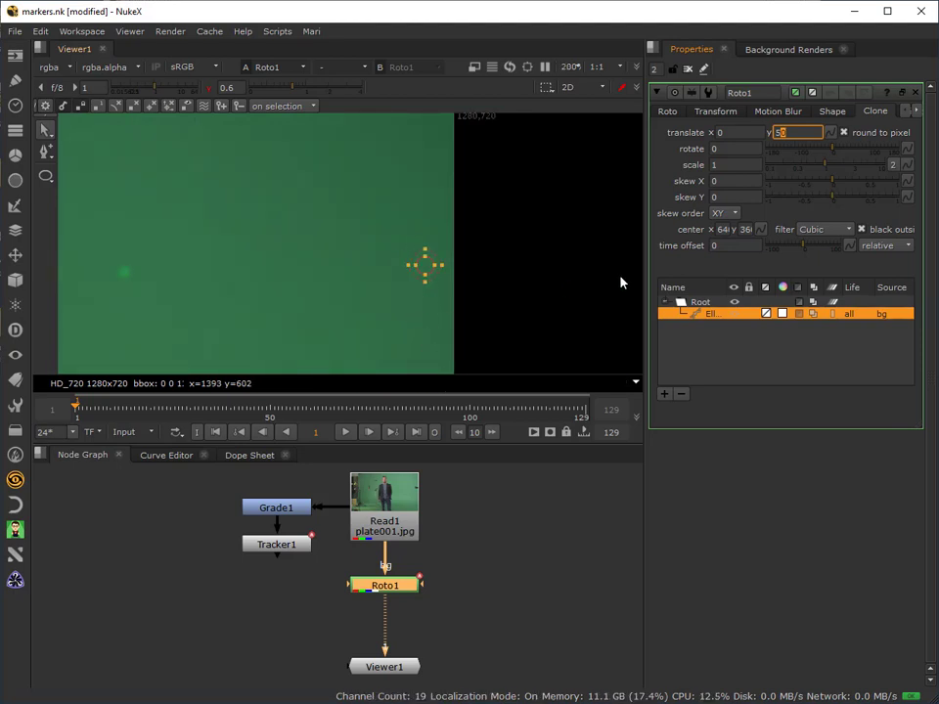
{"action": "middle_click_drag", "start_coordinate": [604, 231], "coordinate": [606, 214]}
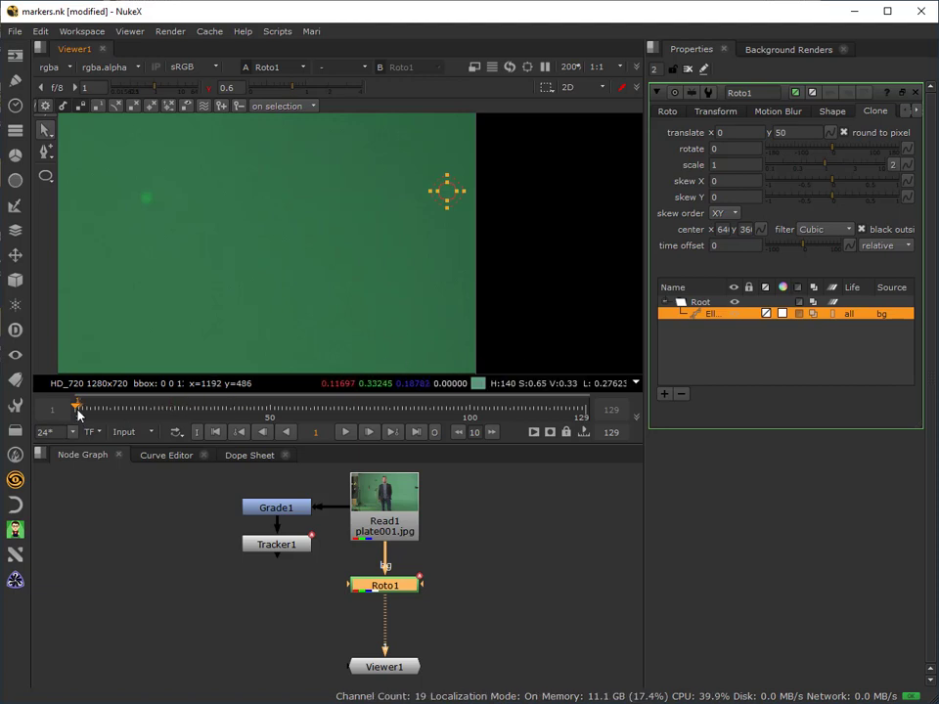
Check the patch on later frames, return to frame 1, and nudge Viewer1 up
{"action": "left_click_drag", "start_coordinate": [77, 410], "coordinate": [107, 409]}
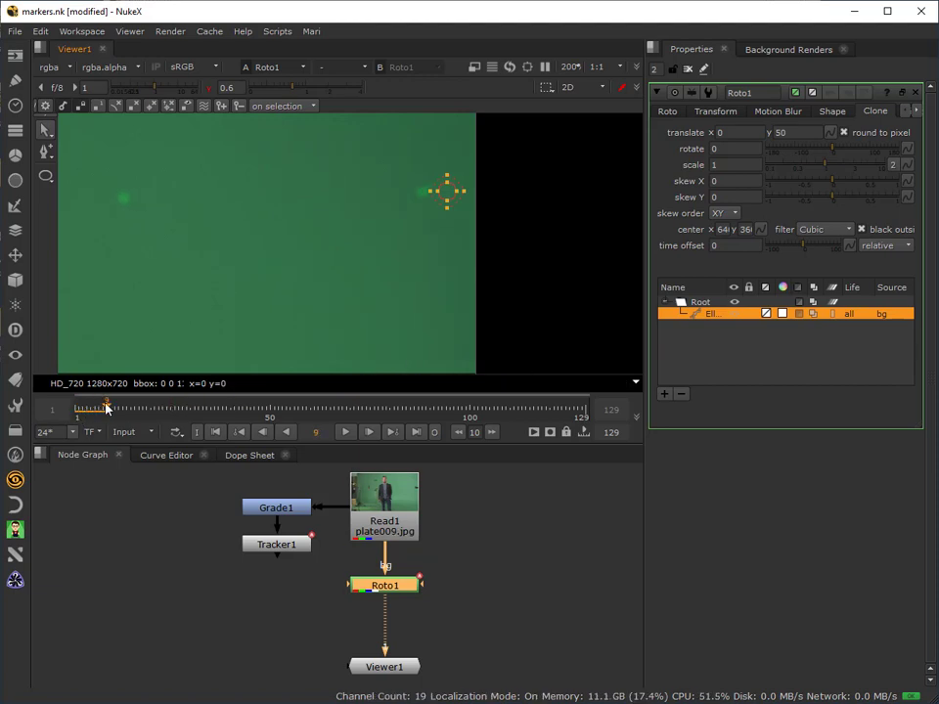
{"action": "left_click", "coordinate": [216, 433]}
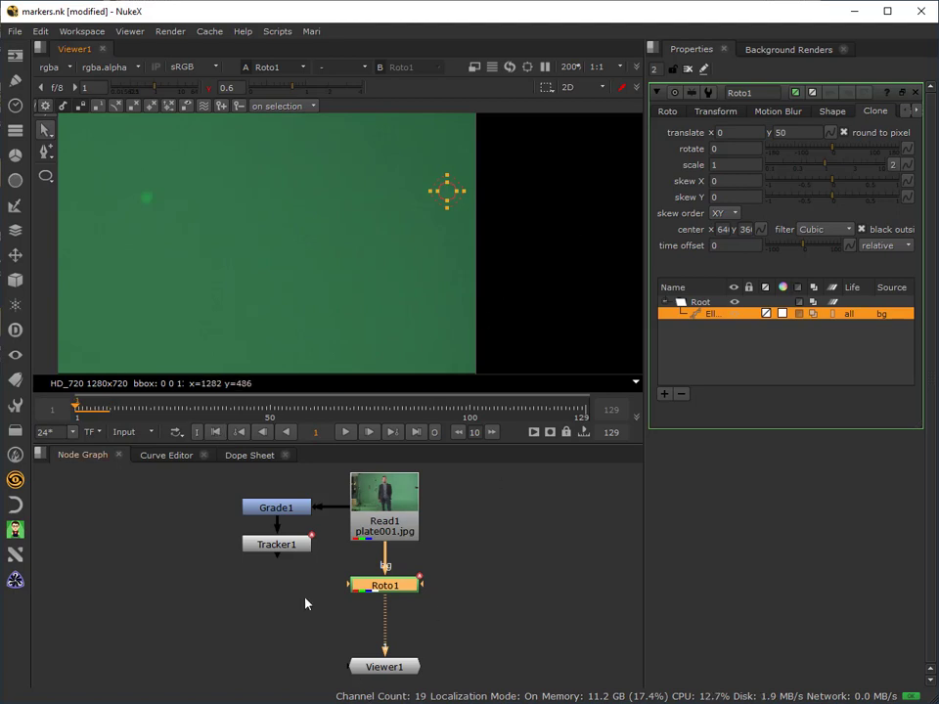
{"action": "left_click", "coordinate": [294, 546]}
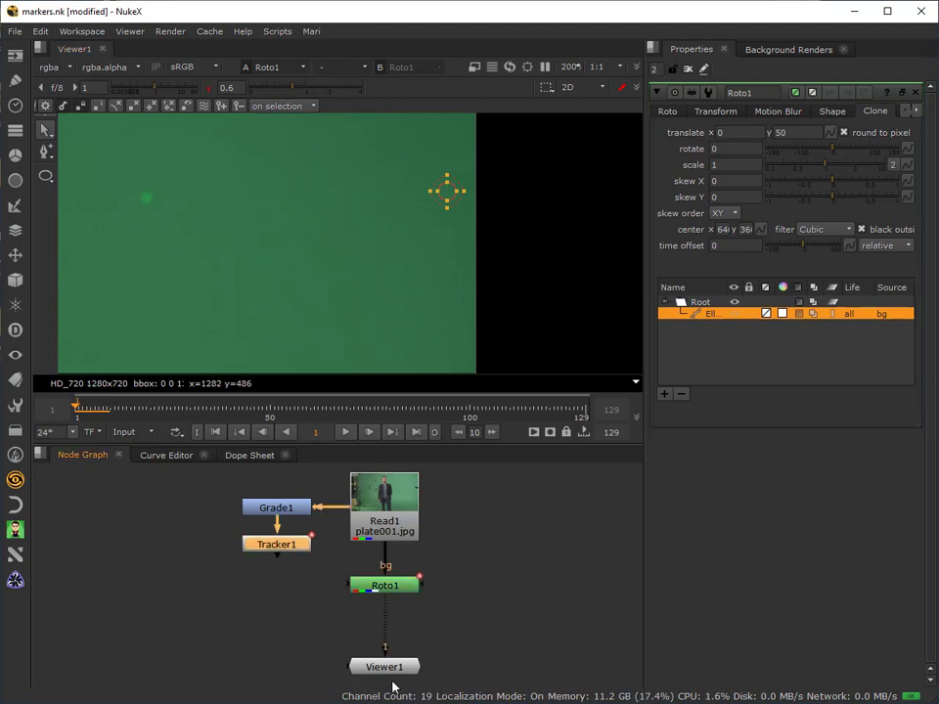
{"action": "left_click_drag", "start_coordinate": [394, 675], "coordinate": [394, 665]}
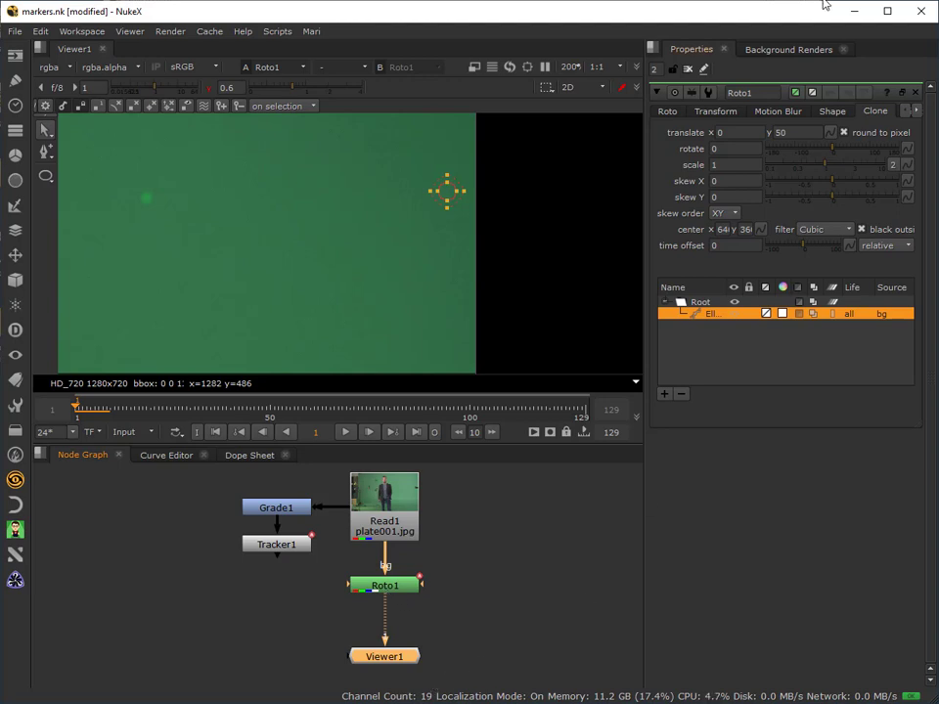
Inspect Roto1's transform parameters while scrubbing around frame 55, then return to frame 1
{"action": "left_click", "coordinate": [715, 111]}
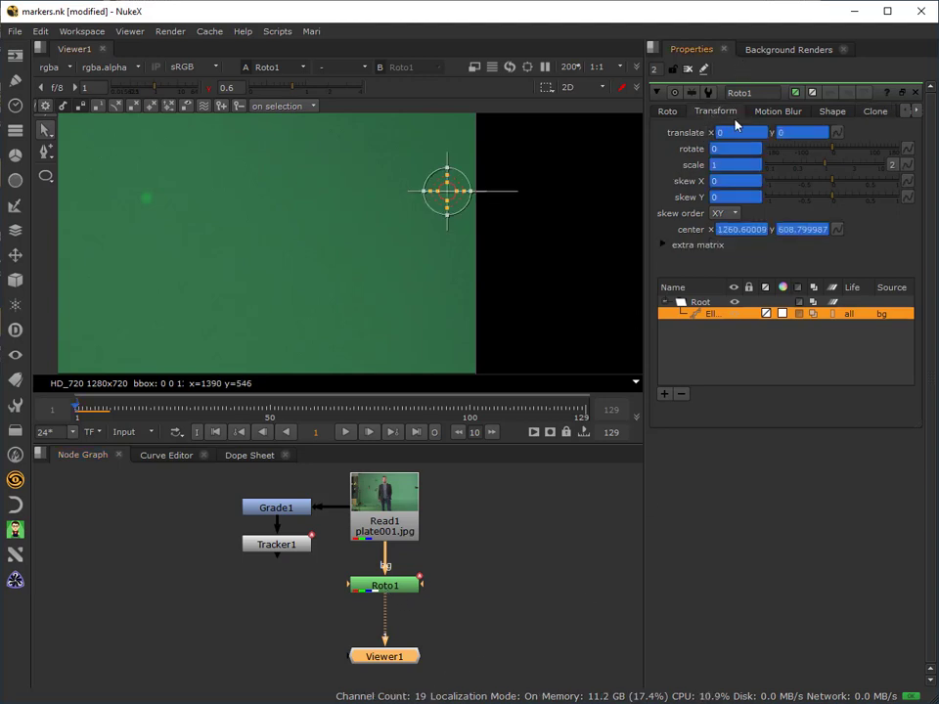
{"action": "left_click", "coordinate": [290, 409]}
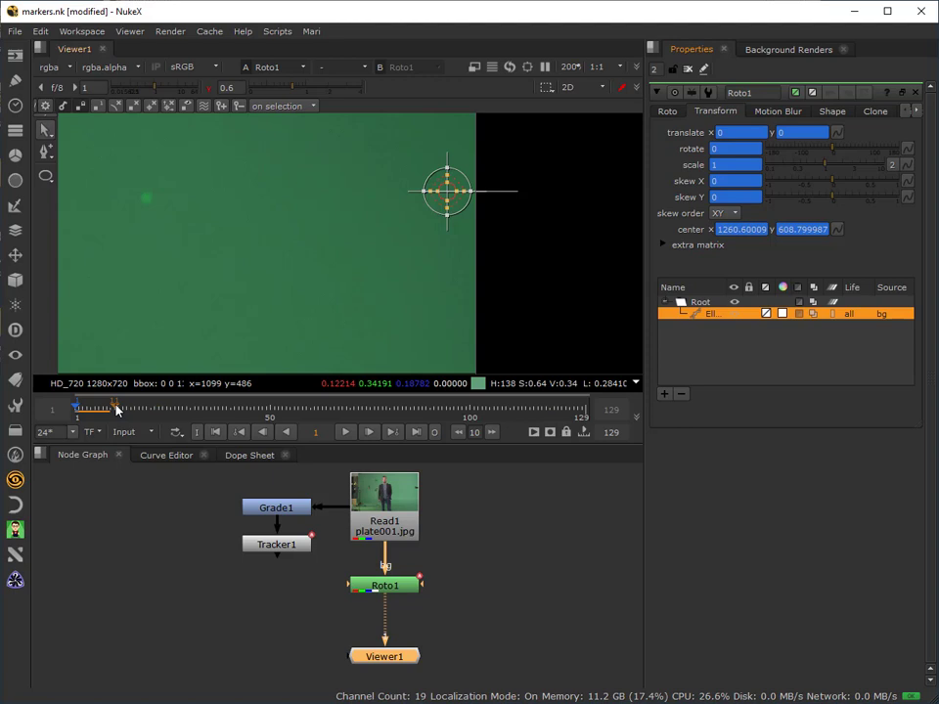
{"action": "left_click_drag", "start_coordinate": [182, 415], "coordinate": [282, 405]}
{"action": "left_click", "coordinate": [217, 434]}
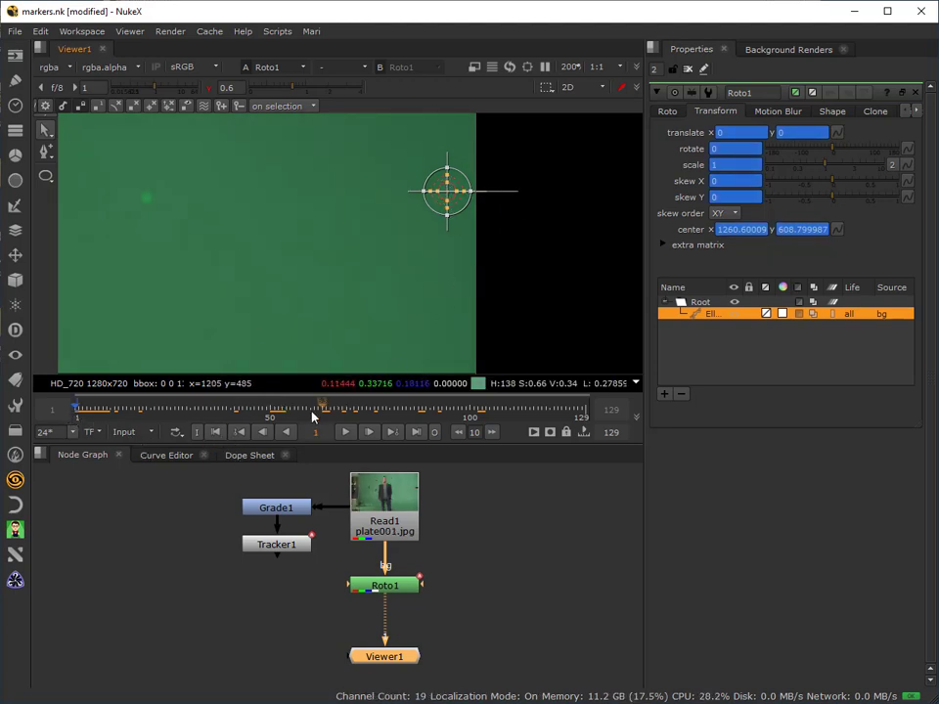
Link Roto1's translate to Tracker1's transform translate, checking frame 14, then close the panels
{"action": "double_click", "coordinate": [281, 545]}
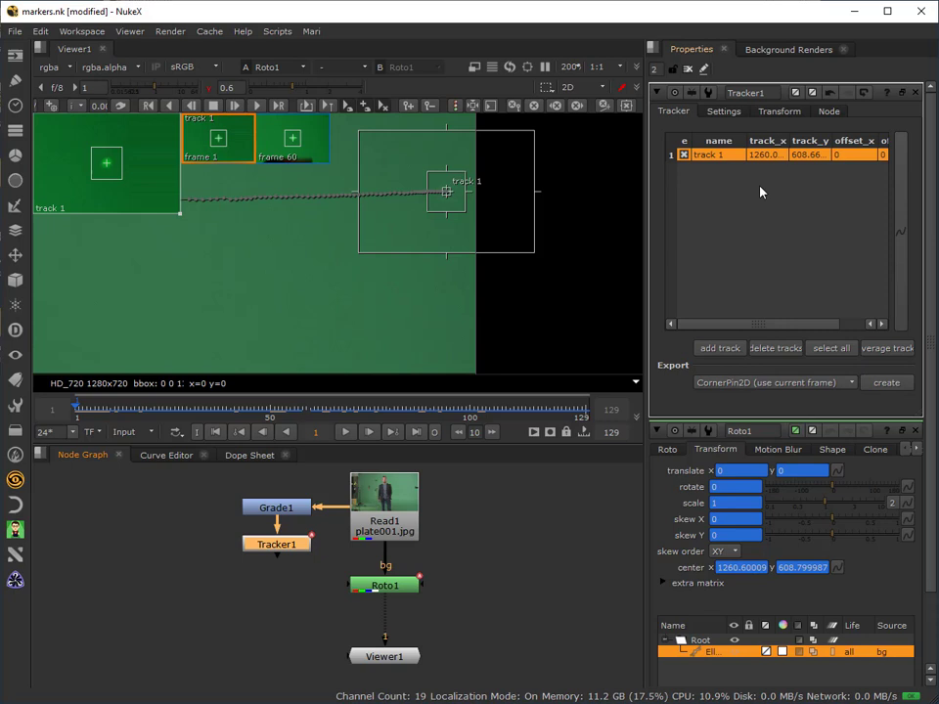
{"action": "left_click", "coordinate": [764, 113]}
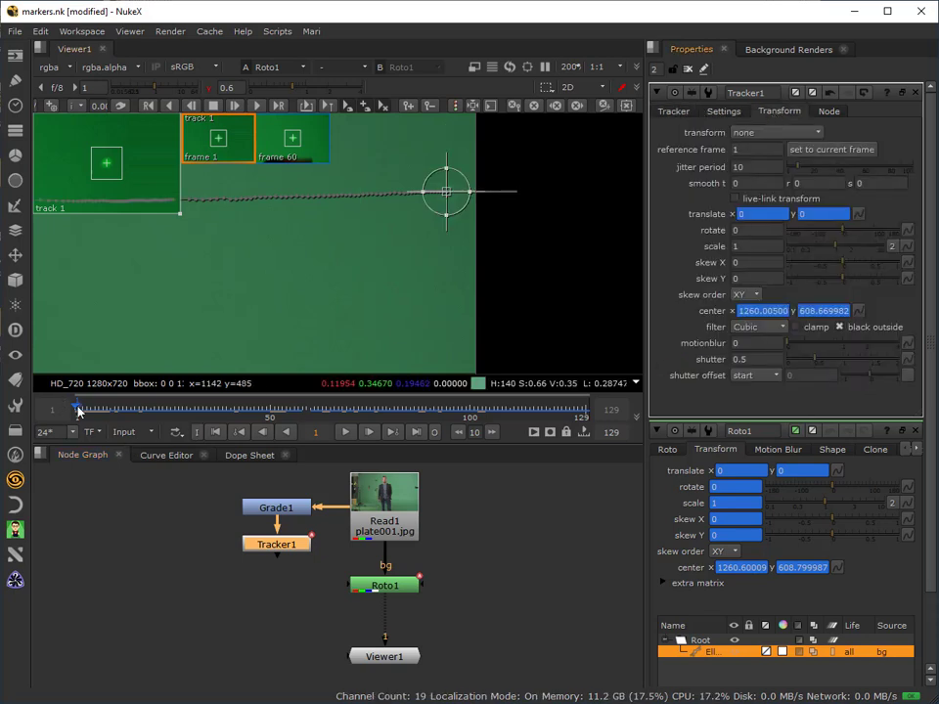
{"action": "left_click_drag", "start_coordinate": [77, 408], "coordinate": [175, 436]}
{"action": "left_click", "coordinate": [217, 432]}
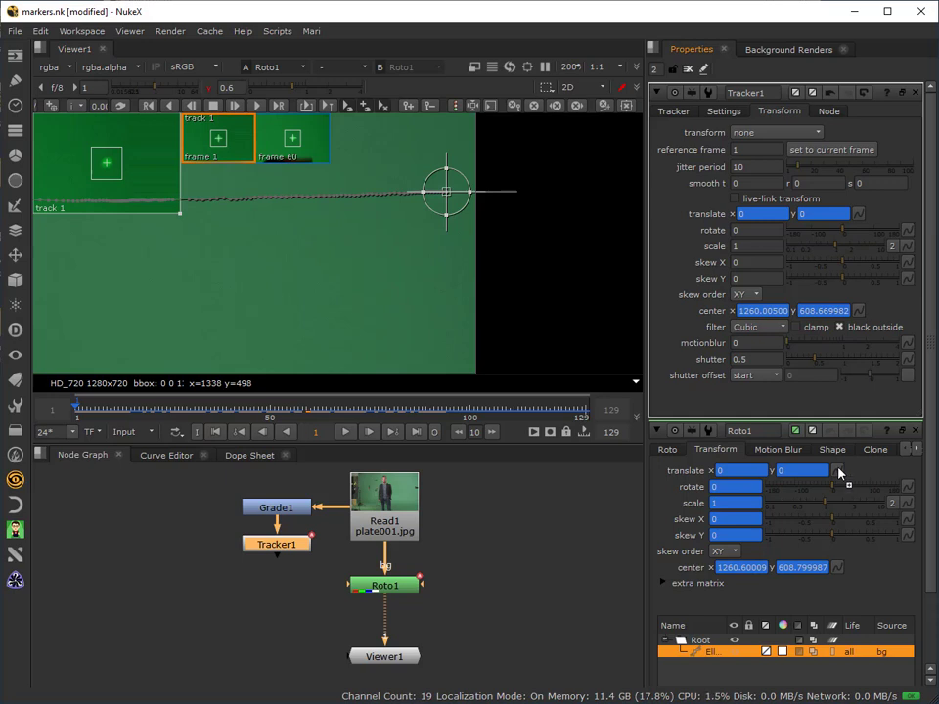
{"action": "left_click_drag", "start_coordinate": [838, 474], "coordinate": [838, 474], "text": "ctrl"}
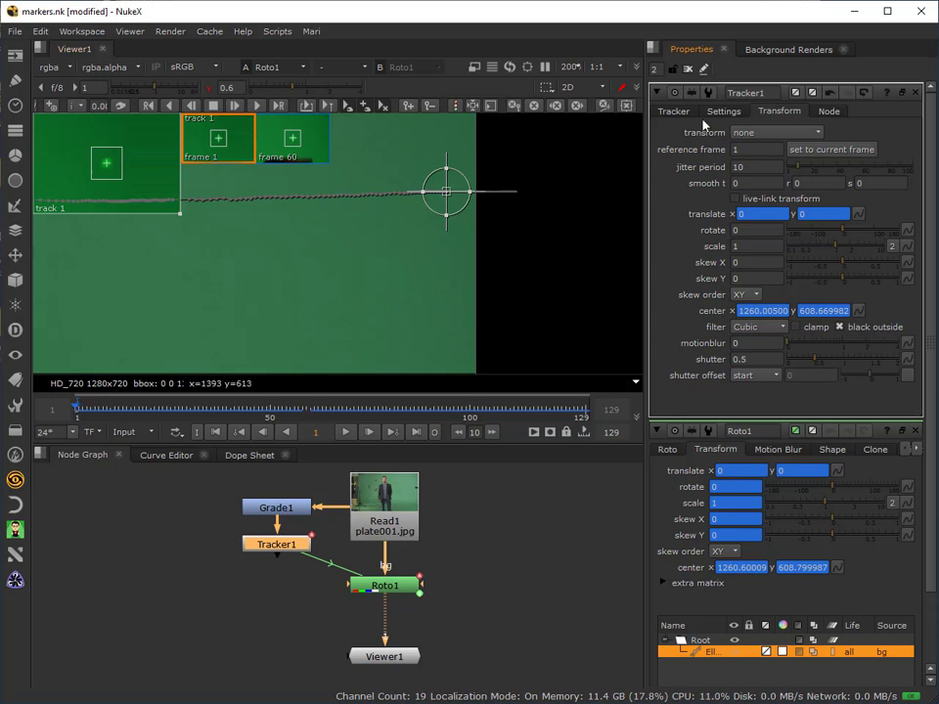
{"action": "left_click", "coordinate": [689, 70]}
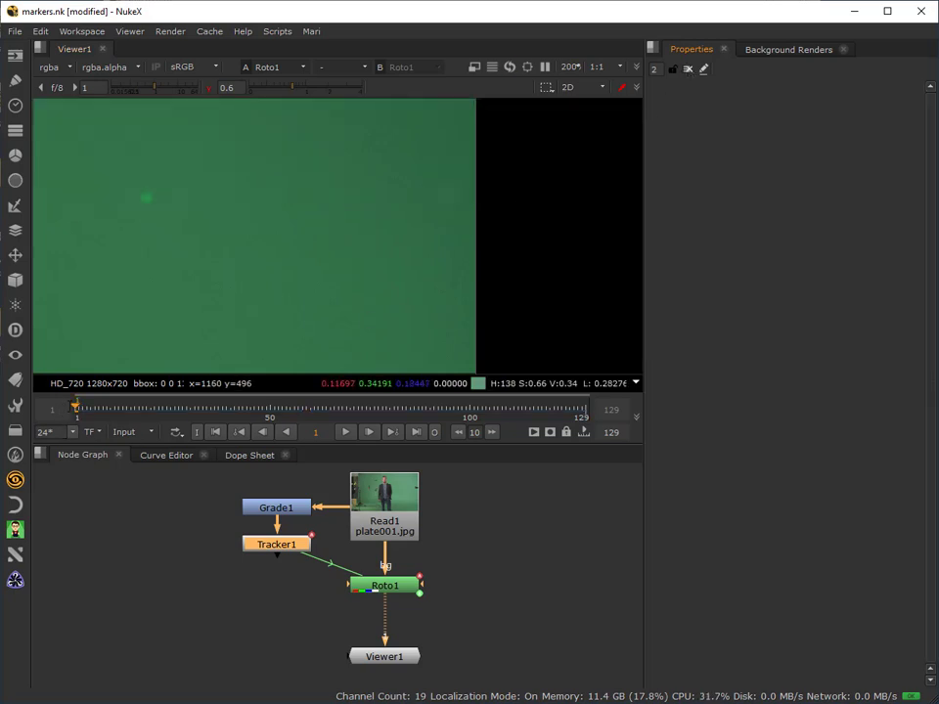
Scrub to frame 17 to confirm the patch follows, then lower Tracker1 beside Roto1
{"action": "left_click_drag", "start_coordinate": [76, 411], "coordinate": [164, 427]}
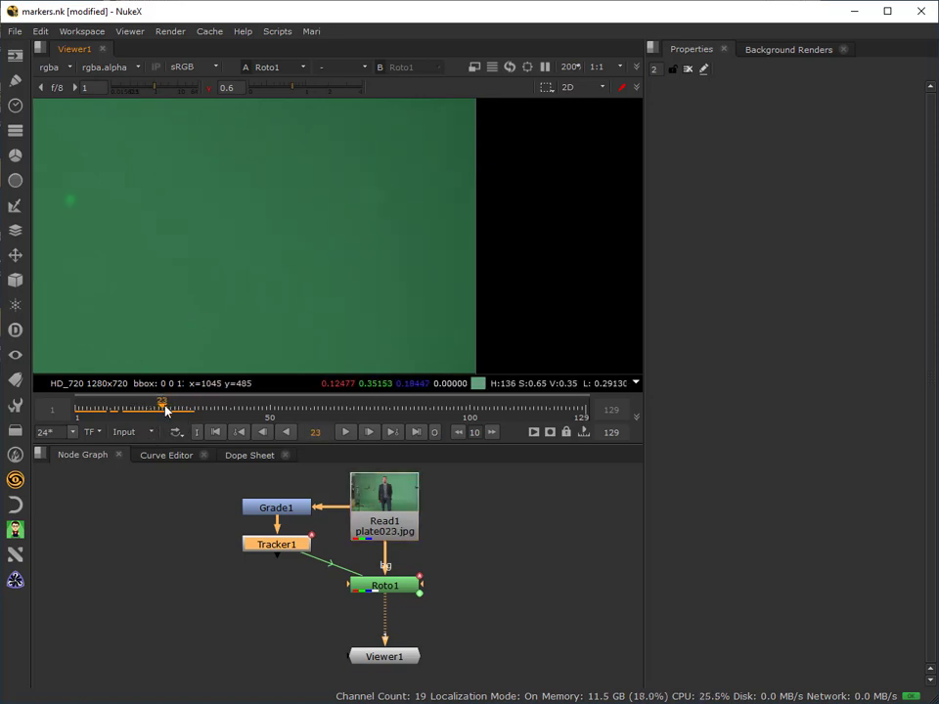
{"action": "left_click_drag", "start_coordinate": [163, 410], "coordinate": [179, 445]}
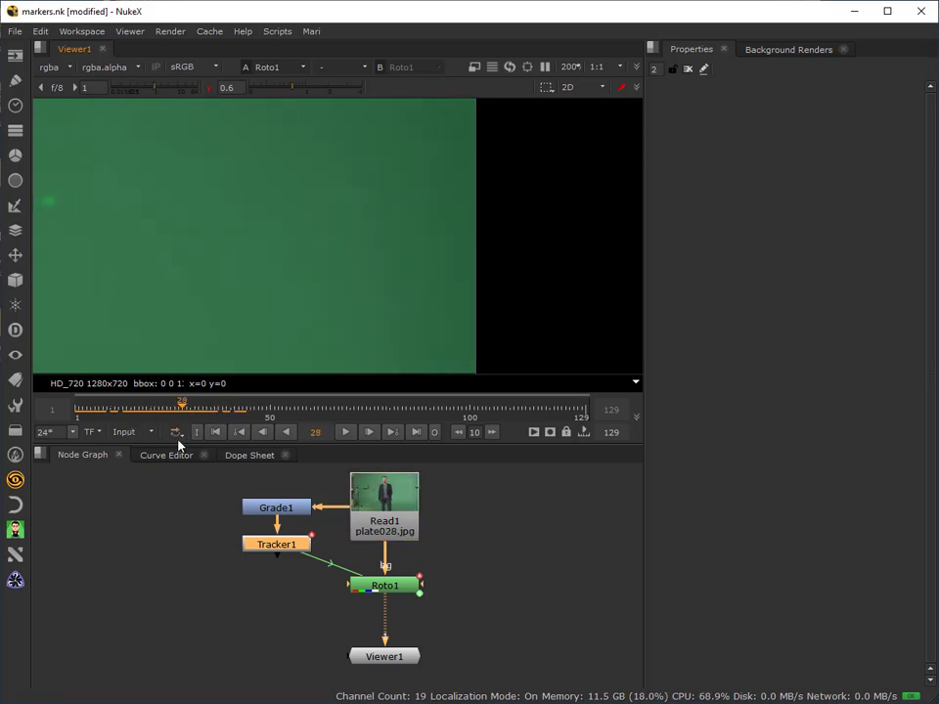
{"action": "left_click", "coordinate": [215, 432]}
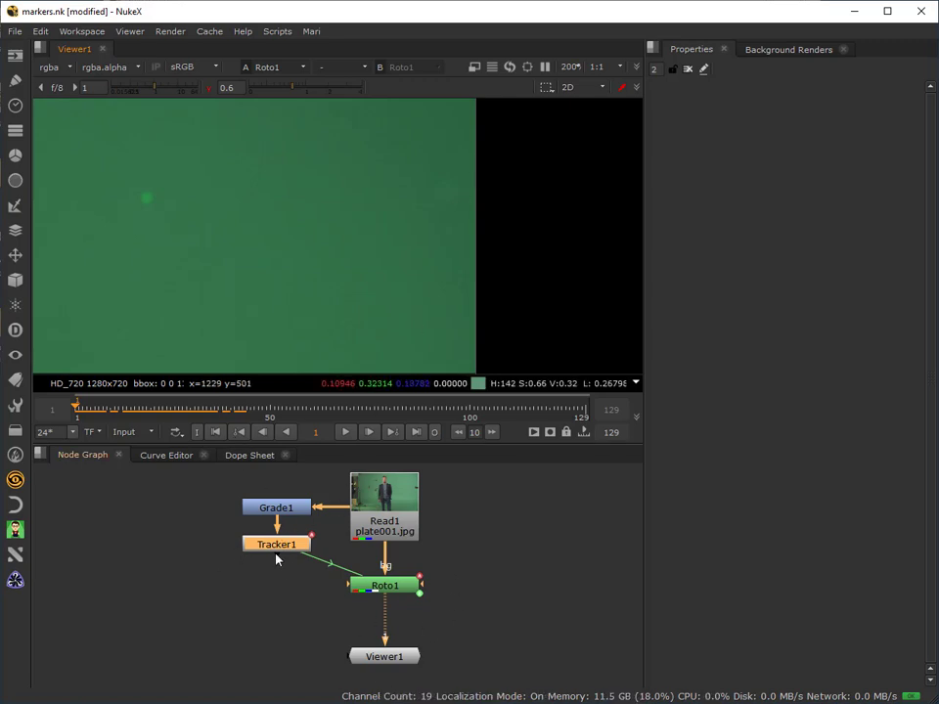
{"action": "left_click_drag", "start_coordinate": [278, 551], "coordinate": [282, 593]}
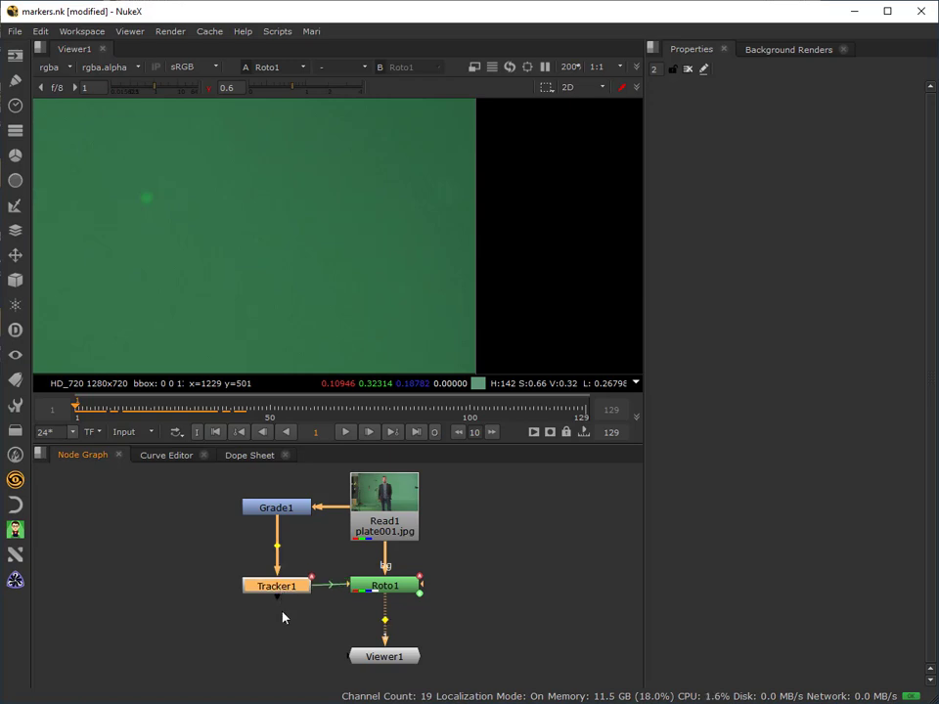
Add a Tracker2 node fed by Roto1, view its output in Viewer1, and open its settings
{"action": "left_click", "coordinate": [508, 560]}
{"action": "key", "text": "ctrl+v"}
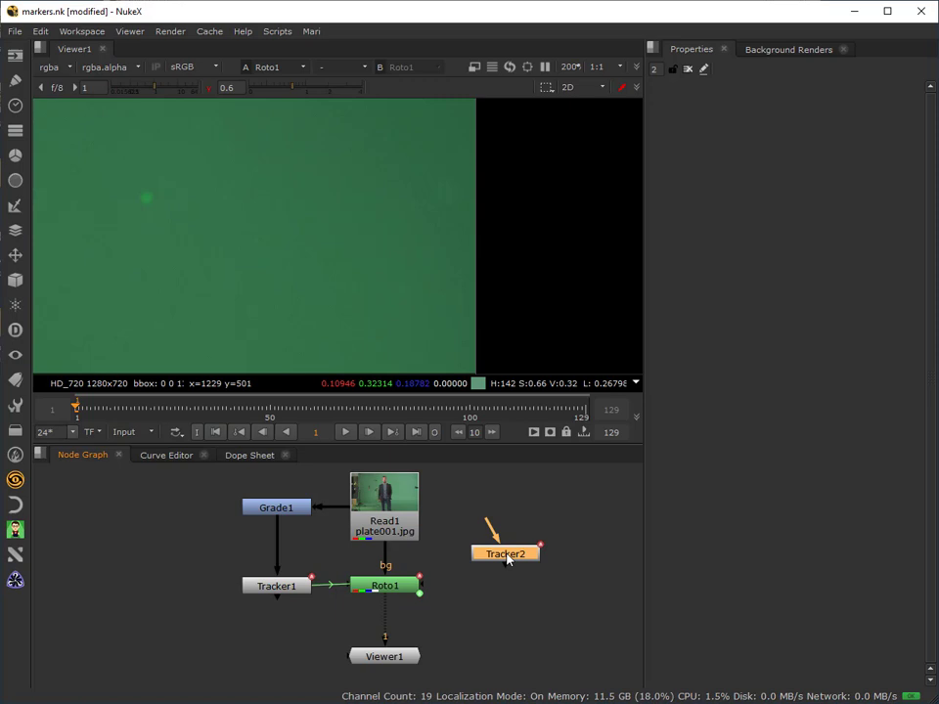
{"action": "left_click_drag", "start_coordinate": [496, 529], "coordinate": [386, 584]}
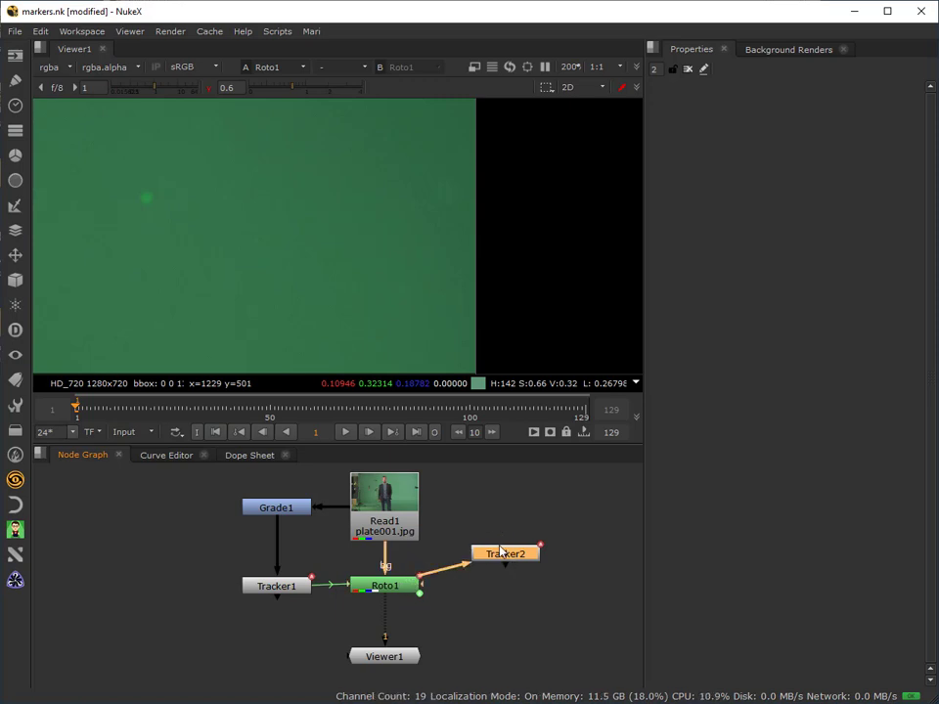
{"action": "left_click_drag", "start_coordinate": [503, 561], "coordinate": [507, 584]}
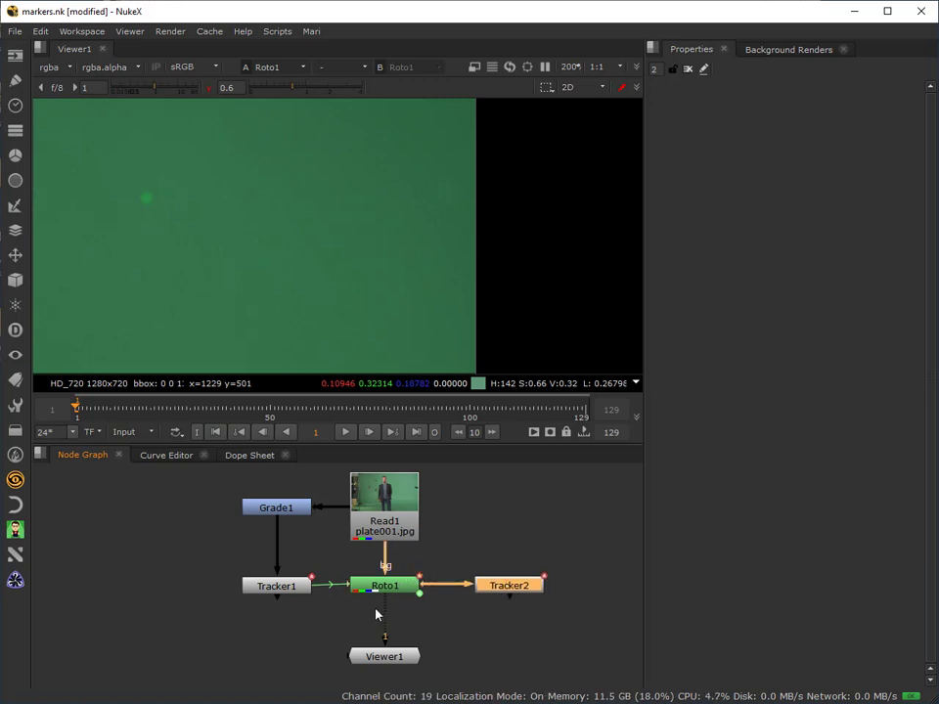
{"action": "left_click_drag", "start_coordinate": [380, 614], "coordinate": [499, 588]}
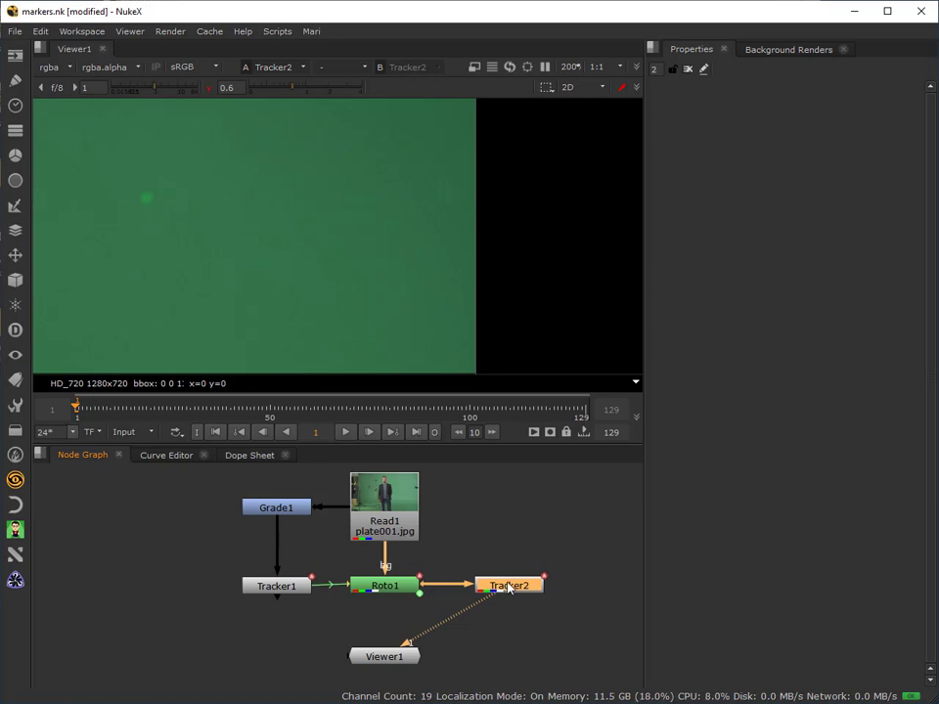
{"action": "double_click", "coordinate": [508, 587]}
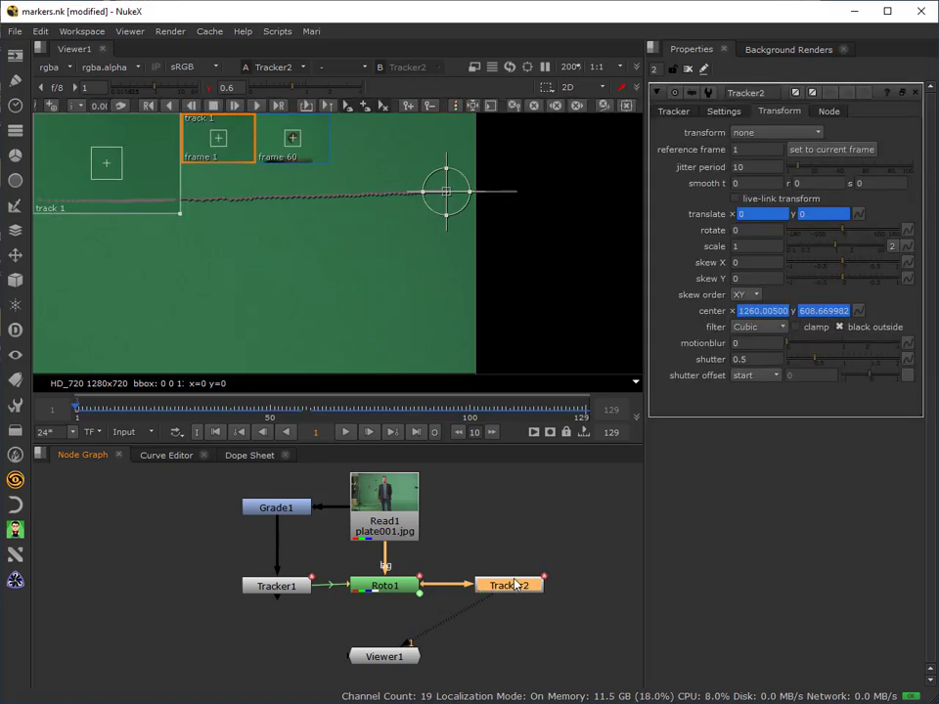
Set Tracker2's transform to stabilize and play the stabilized shot
{"action": "left_click", "coordinate": [778, 132]}
{"action": "left_click", "coordinate": [768, 147]}
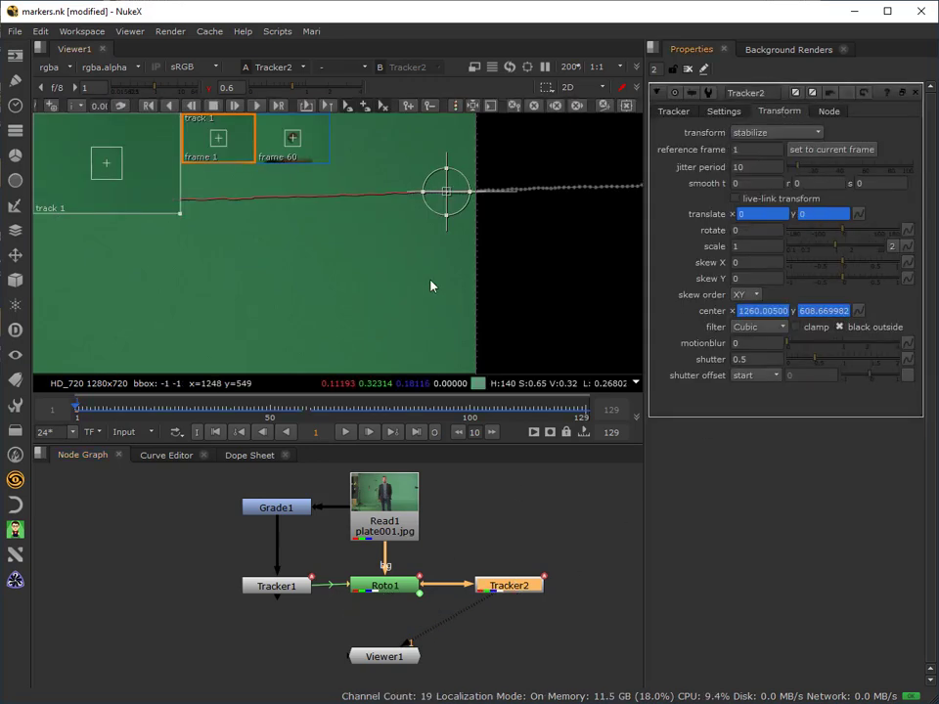
{"action": "scroll", "coordinate": [272, 262], "scroll_direction": "down", "scroll_amount": 3}
{"action": "scroll", "coordinate": [315, 275], "scroll_direction": "down", "scroll_amount": 6}
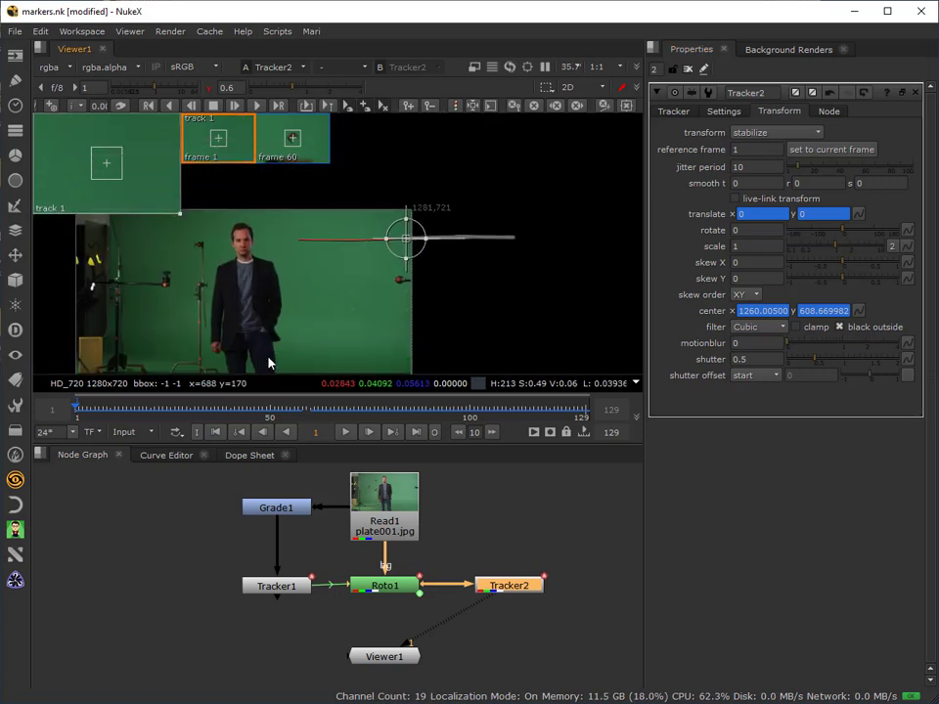
{"action": "left_click", "coordinate": [348, 432]}
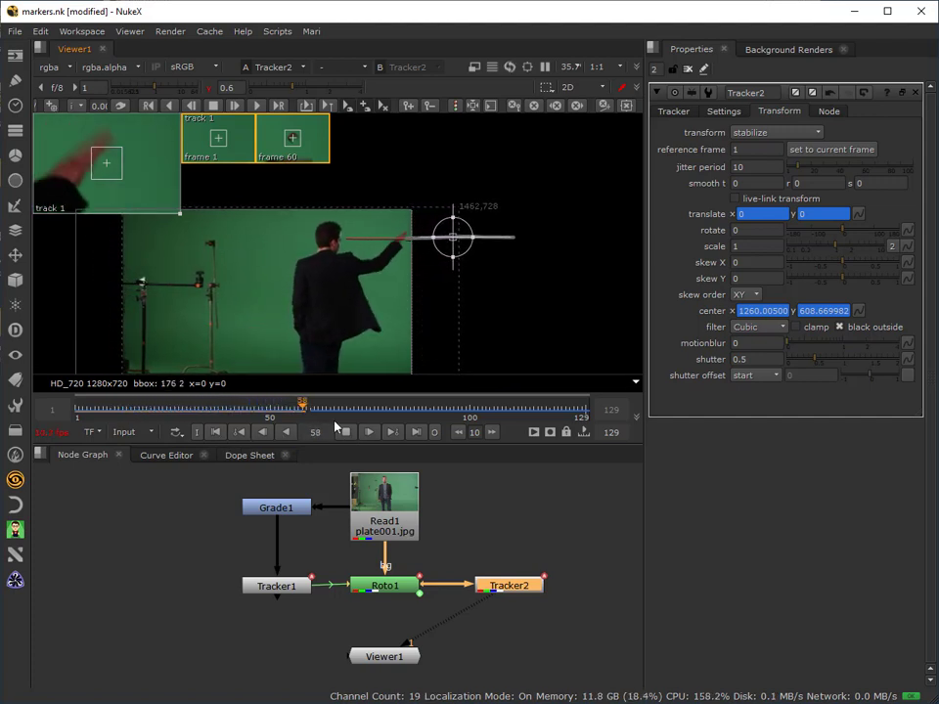
Scrub through frames 67, 60, 24, 11 and 40 to check the patch stays locked
{"action": "scroll", "coordinate": [371, 266], "scroll_direction": "up", "scroll_amount": 8}
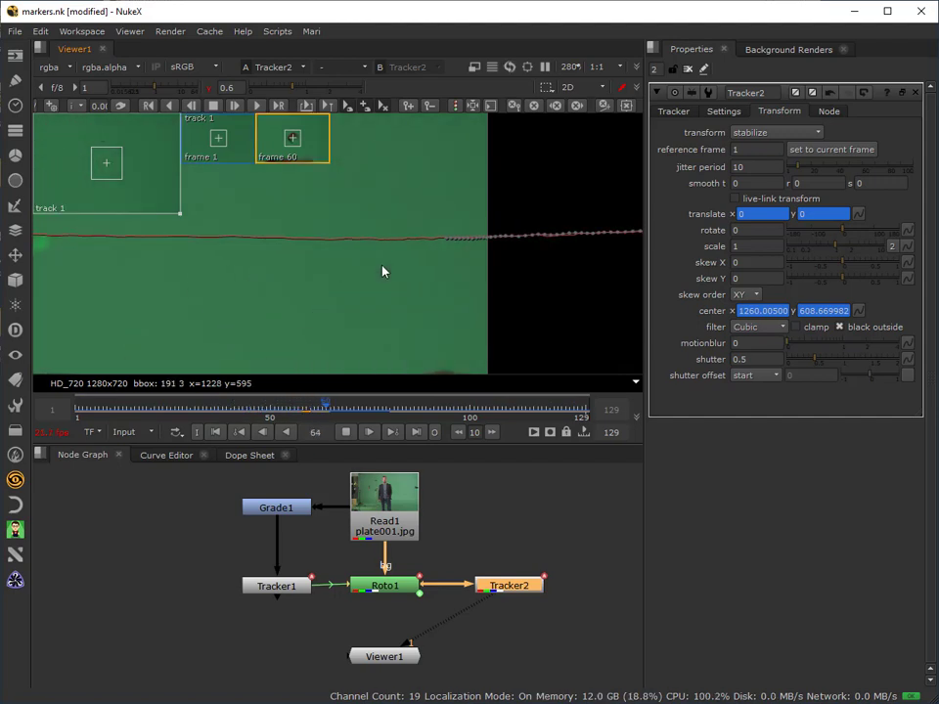
{"action": "left_click_drag", "start_coordinate": [390, 414], "coordinate": [304, 432]}
{"action": "left_click", "coordinate": [345, 431]}
{"action": "key", "text": "Right"}
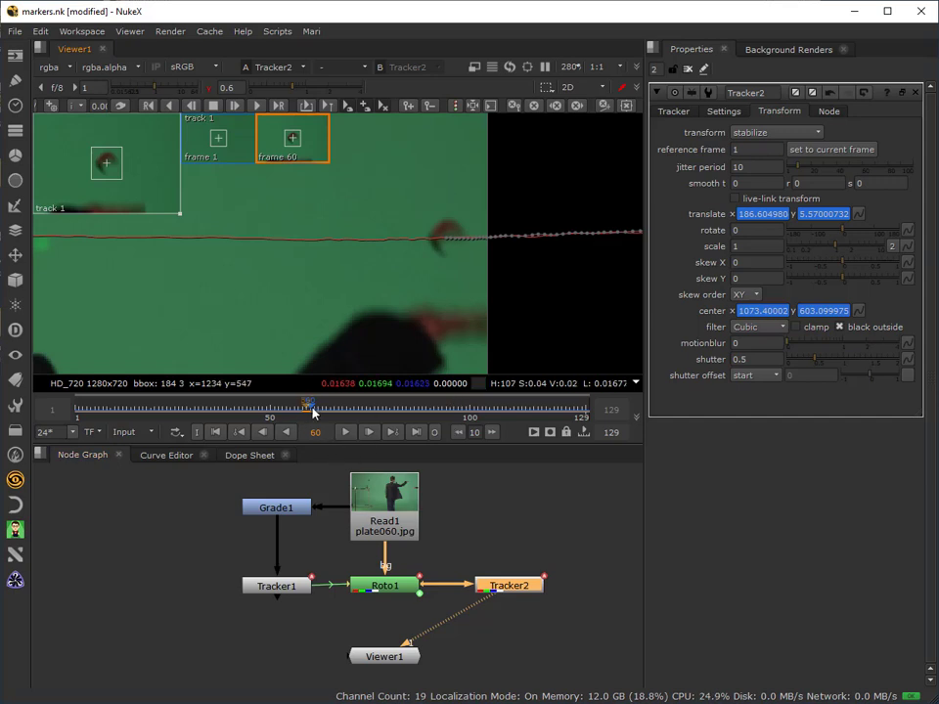
{"action": "left_click_drag", "start_coordinate": [313, 412], "coordinate": [348, 431]}
{"action": "left_click", "coordinate": [348, 431]}
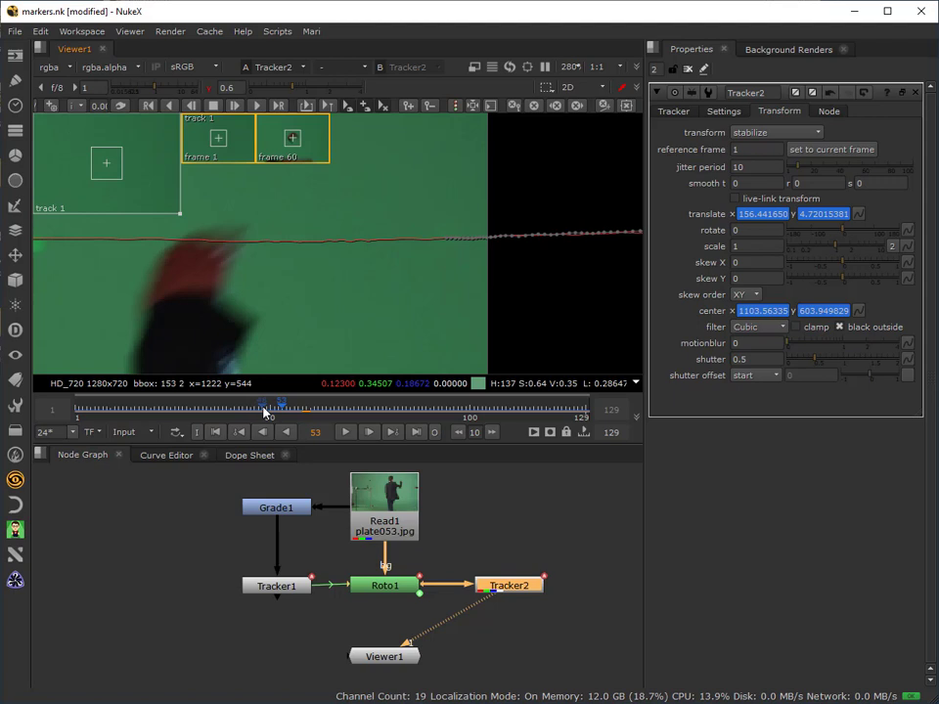
{"action": "left_click_drag", "start_coordinate": [282, 409], "coordinate": [144, 431]}
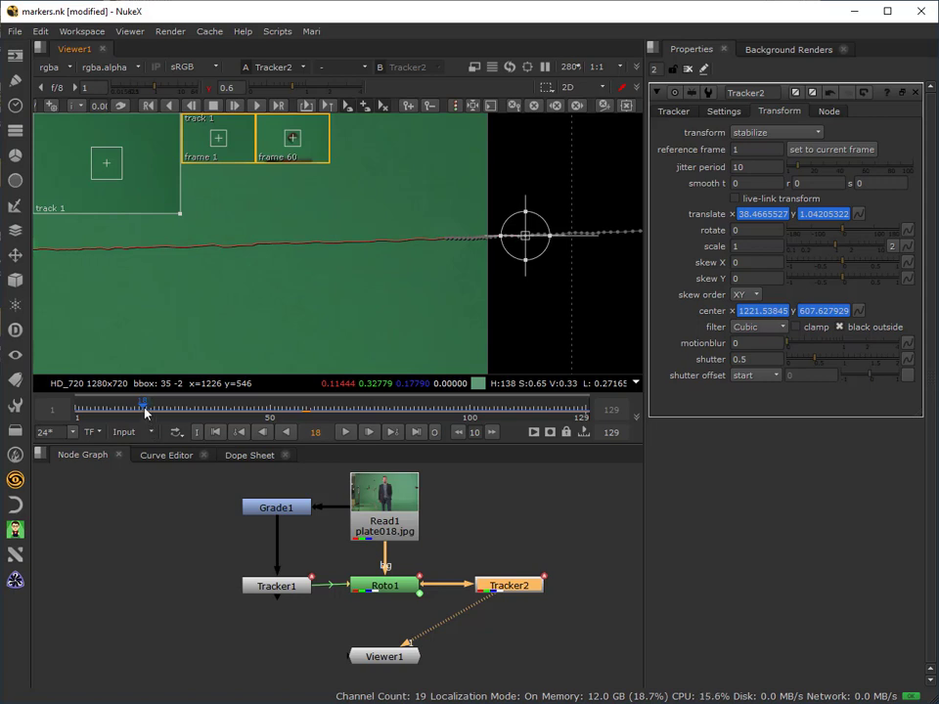
{"action": "mouse_move", "coordinate": [144, 410]}
{"action": "left_mouse_down"}
{"action": "mouse_move", "coordinate": [115, 424]}
{"action": "mouse_move", "coordinate": [160, 420]}
{"action": "mouse_move", "coordinate": [171, 408]}
{"action": "mouse_move", "coordinate": [275, 409]}
{"action": "left_mouse_up"}
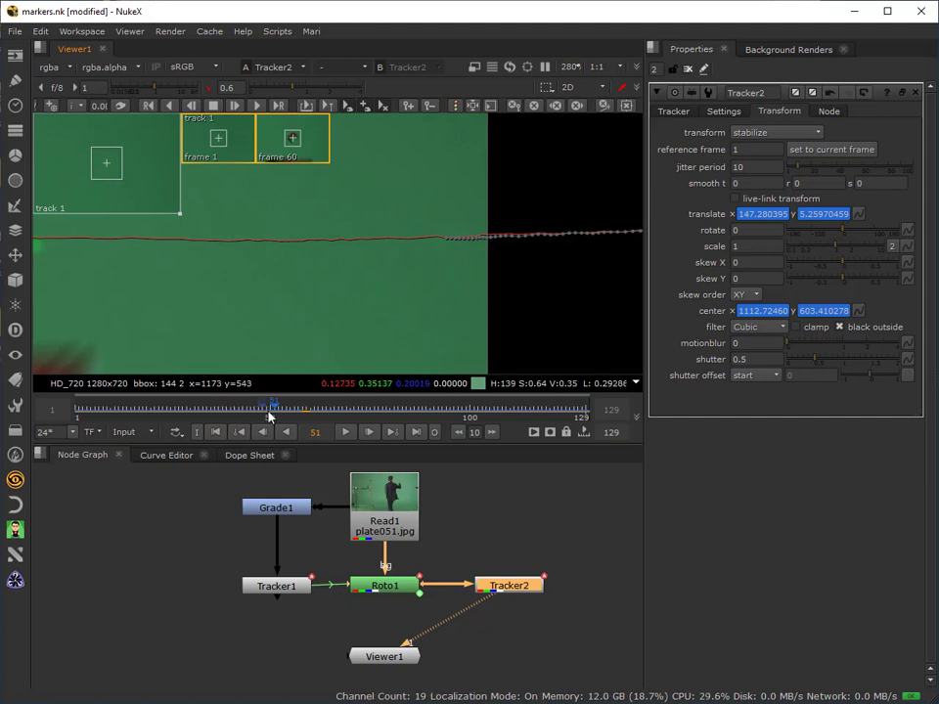
{"action": "left_click_drag", "start_coordinate": [275, 408], "coordinate": [234, 436]}
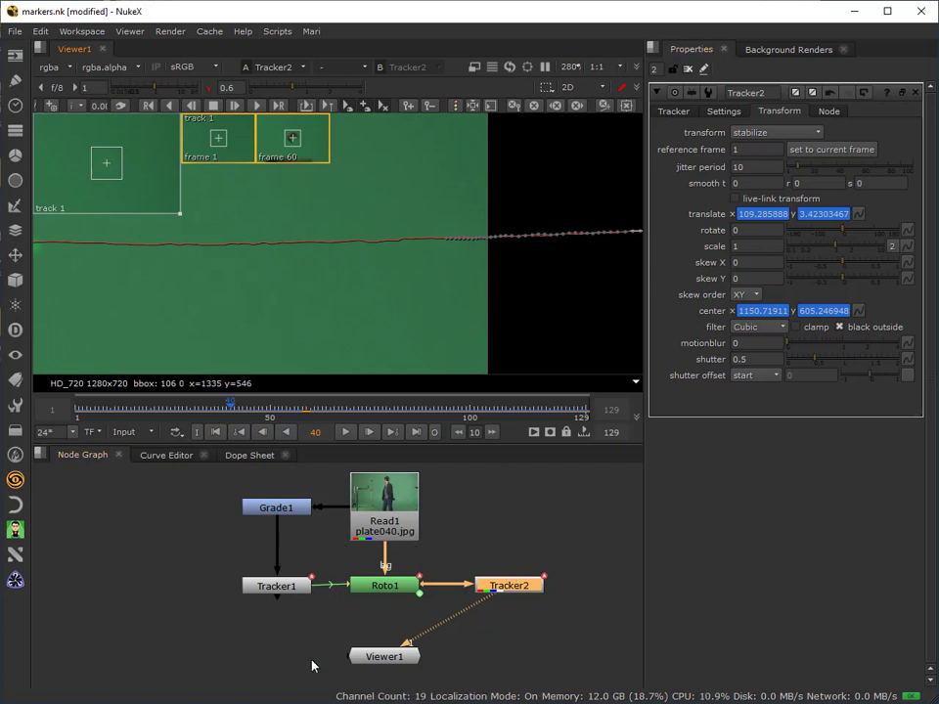
Delete Tracker2, reconnect Viewer1 to Roto1, and return to the first frame
{"action": "left_click", "coordinate": [687, 69]}
{"action": "left_click_drag", "start_coordinate": [476, 588], "coordinate": [470, 557]}
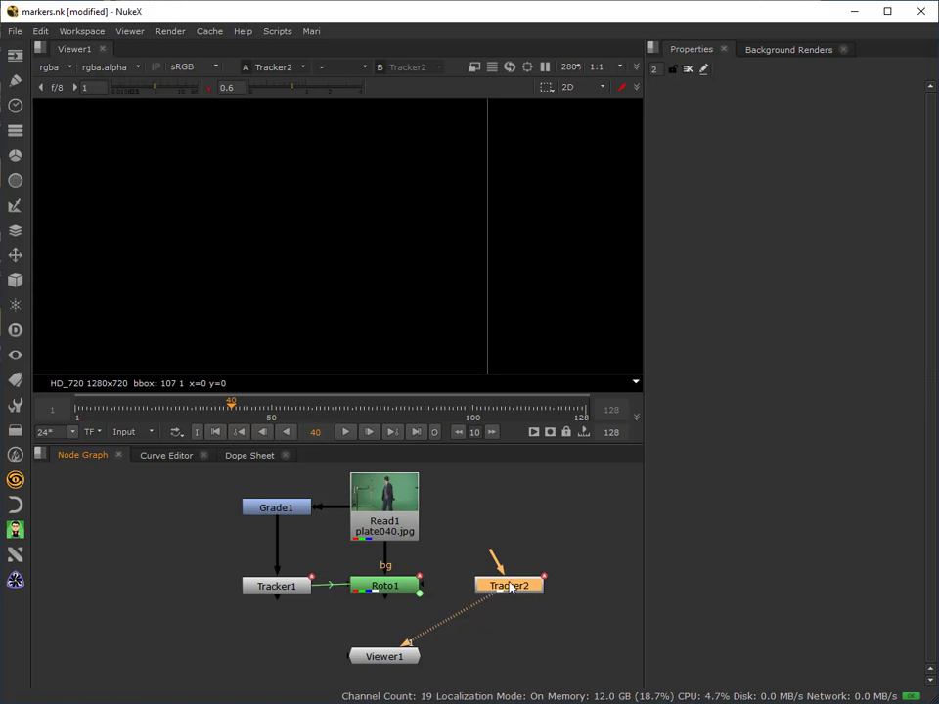
{"action": "left_click_drag", "start_coordinate": [480, 601], "coordinate": [385, 586]}
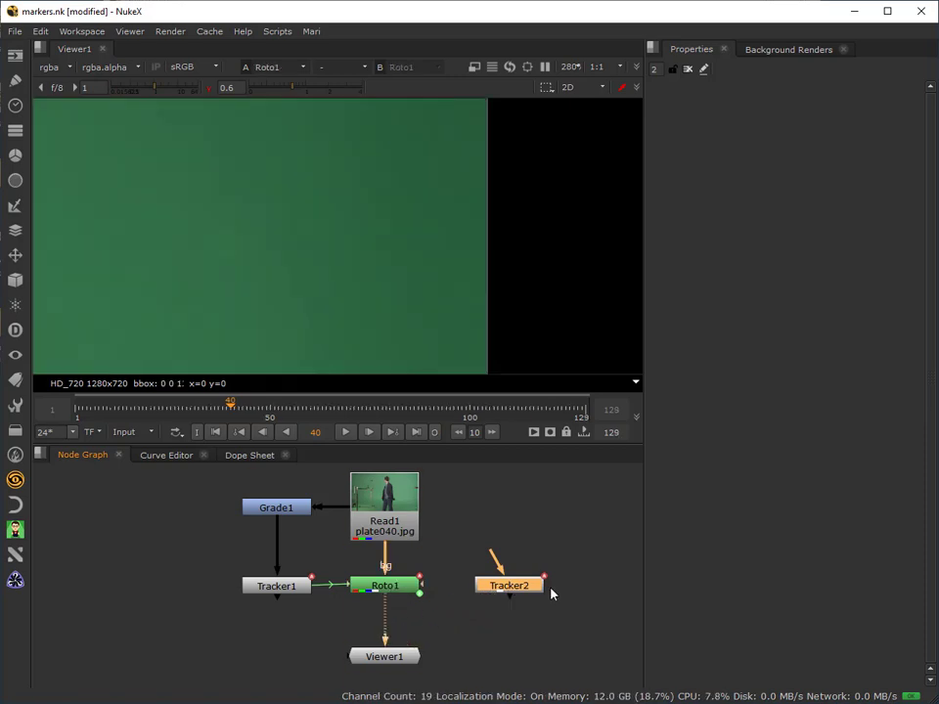
{"action": "key", "text": "Delete"}
{"action": "scroll", "coordinate": [277, 281], "scroll_direction": "down", "scroll_amount": 4}
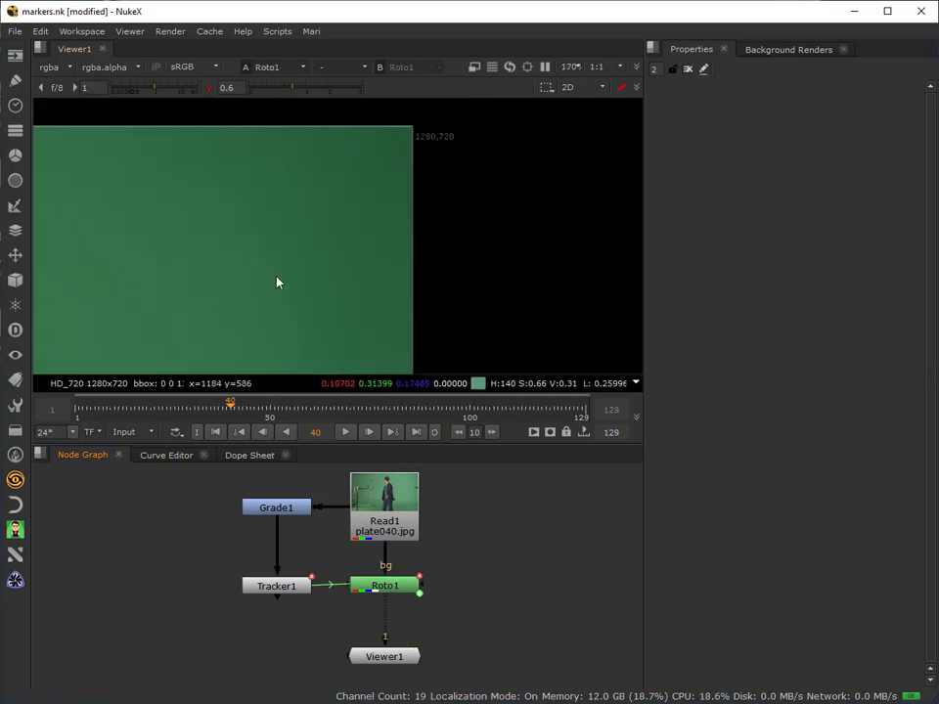
{"action": "scroll", "coordinate": [433, 200], "scroll_direction": "up", "scroll_amount": 3}
{"action": "scroll", "coordinate": [429, 255], "scroll_direction": "down", "scroll_amount": 1}
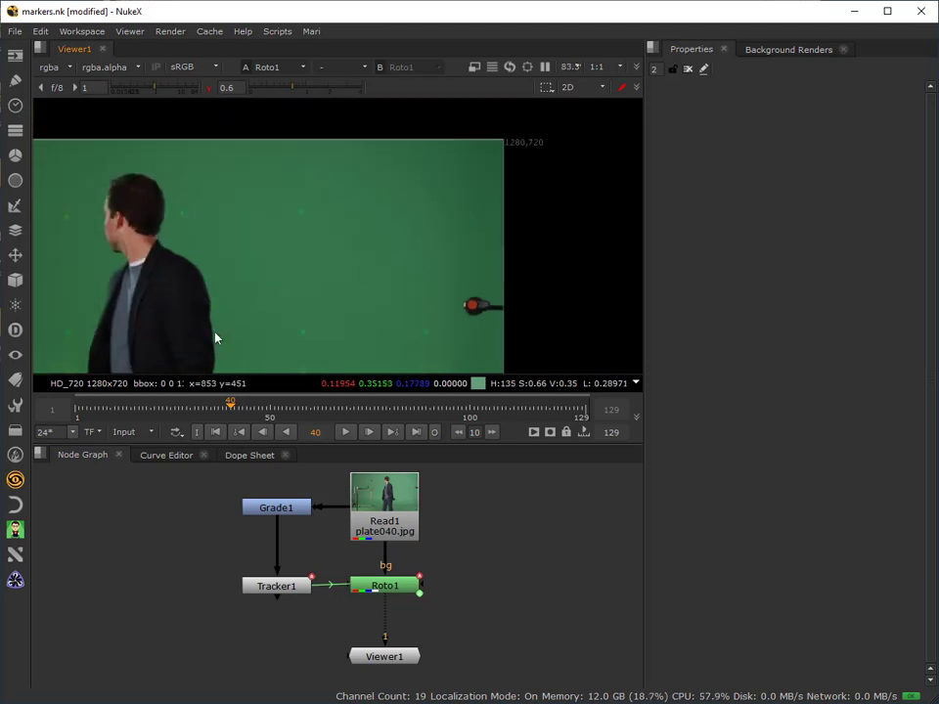
{"action": "left_click_drag", "start_coordinate": [198, 409], "coordinate": [77, 408]}
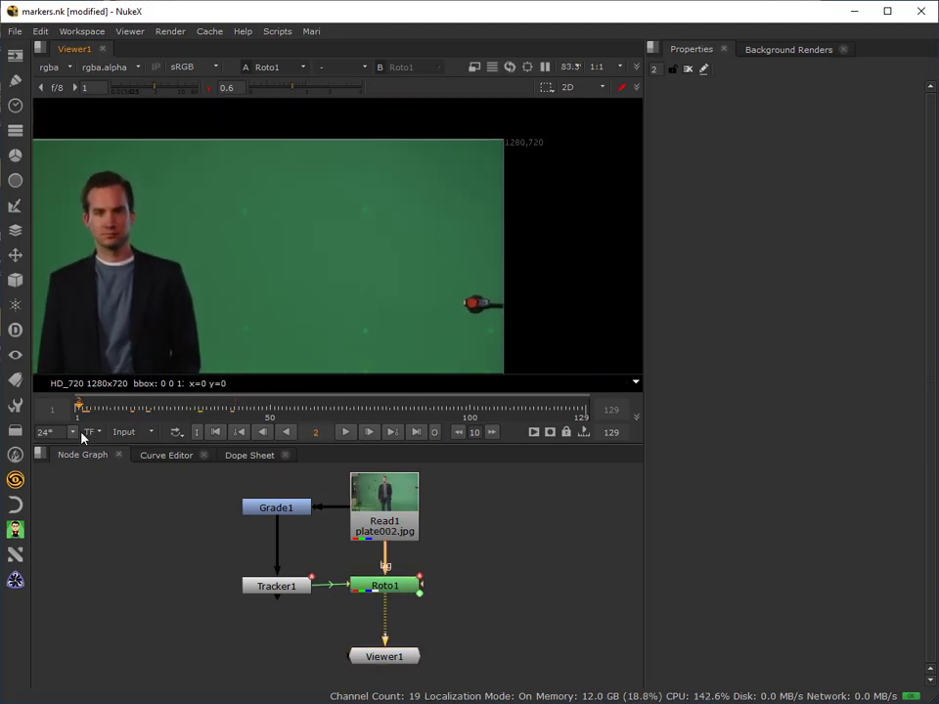
Set the Roto1 ellipse's clone translate y to -50
{"action": "double_click", "coordinate": [386, 587]}
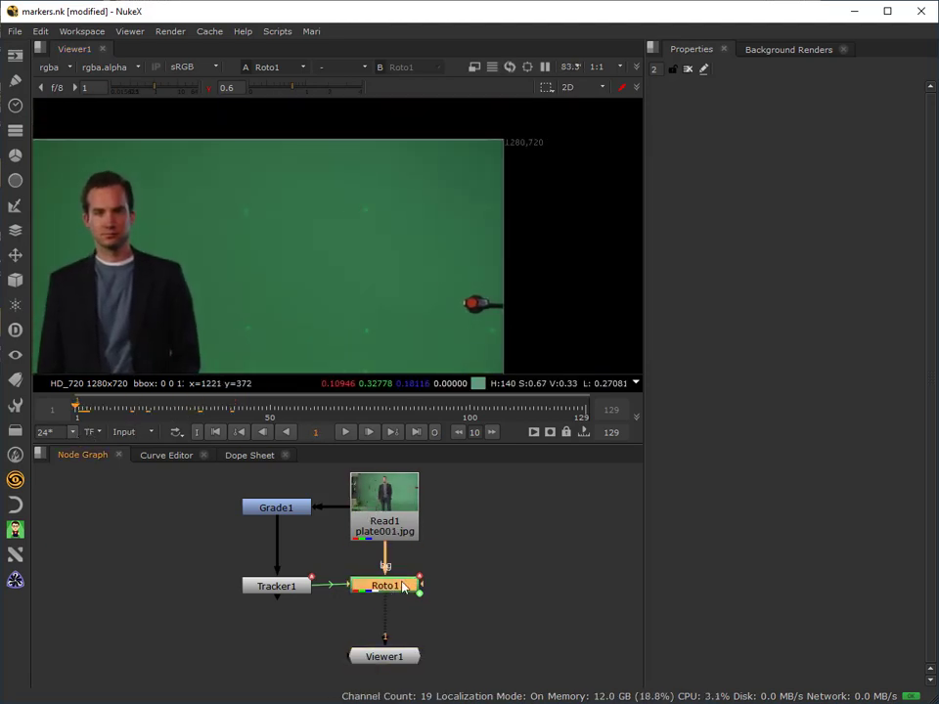
{"action": "left_click", "coordinate": [875, 112]}
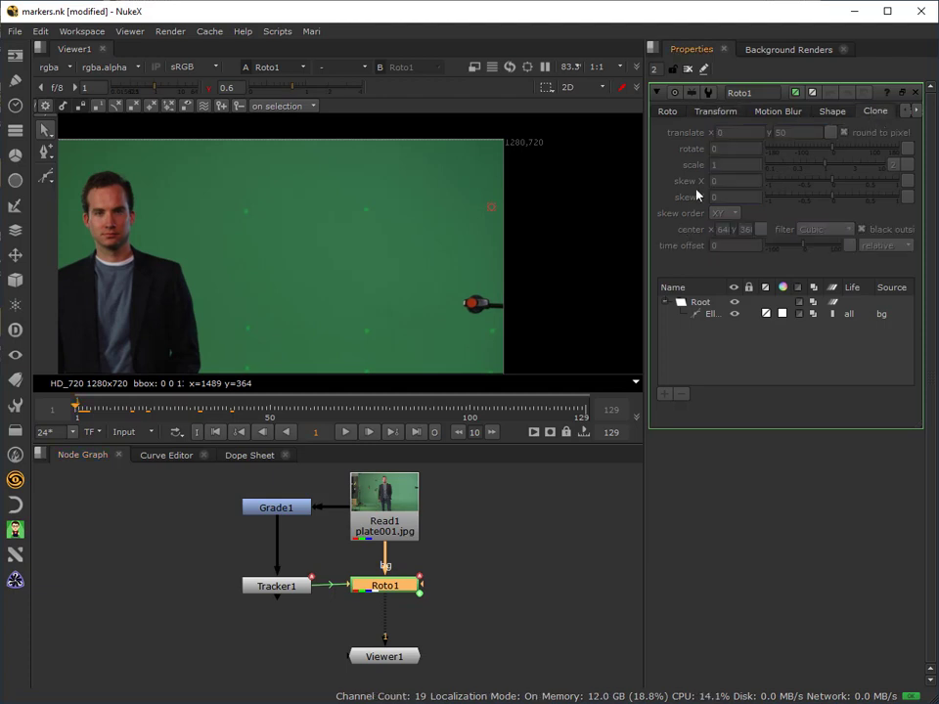
{"action": "left_click", "coordinate": [712, 313]}
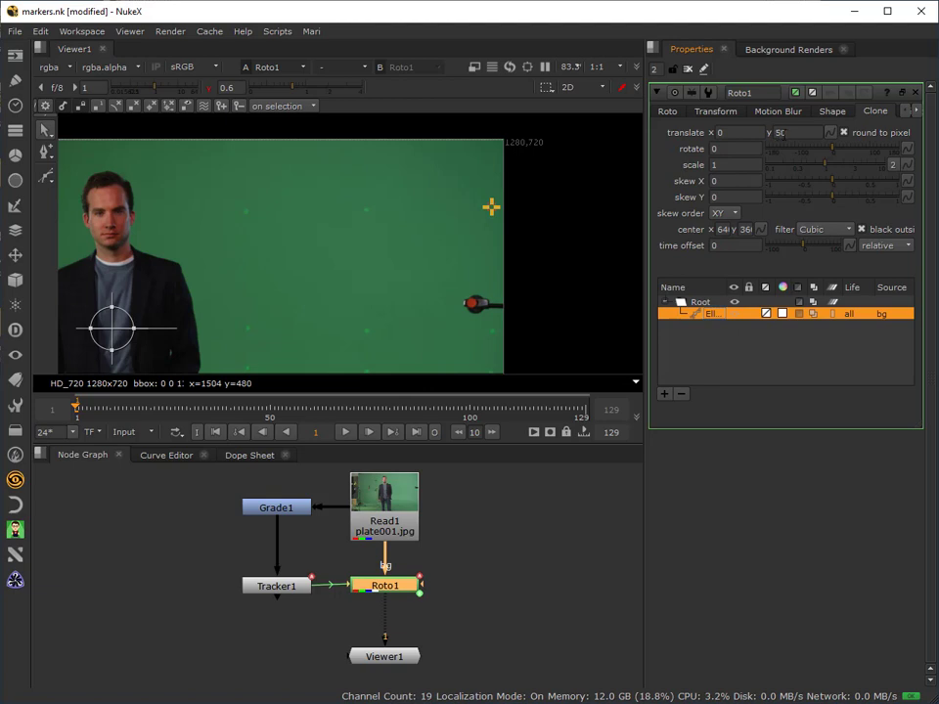
{"action": "left_click", "coordinate": [794, 133]}
{"action": "key", "text": "Return"}
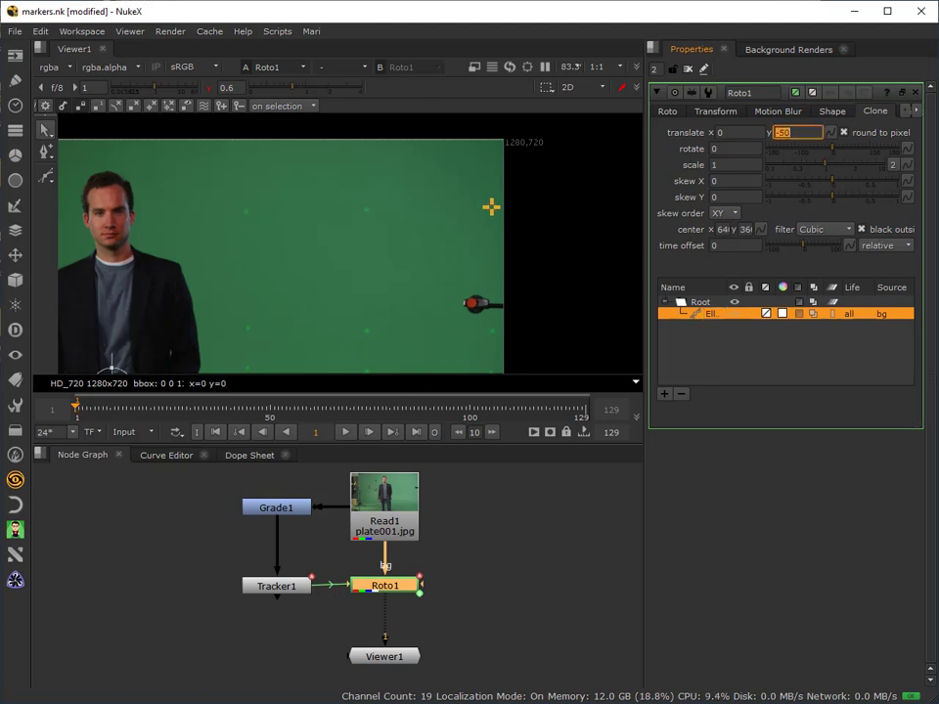
Scrub to frames 45, 57 and 60 and zoom in on the ellipse patch
{"action": "scroll", "coordinate": [532, 170], "scroll_direction": "up", "scroll_amount": 3}
{"action": "scroll", "coordinate": [504, 195], "scroll_direction": "up", "scroll_amount": 4}
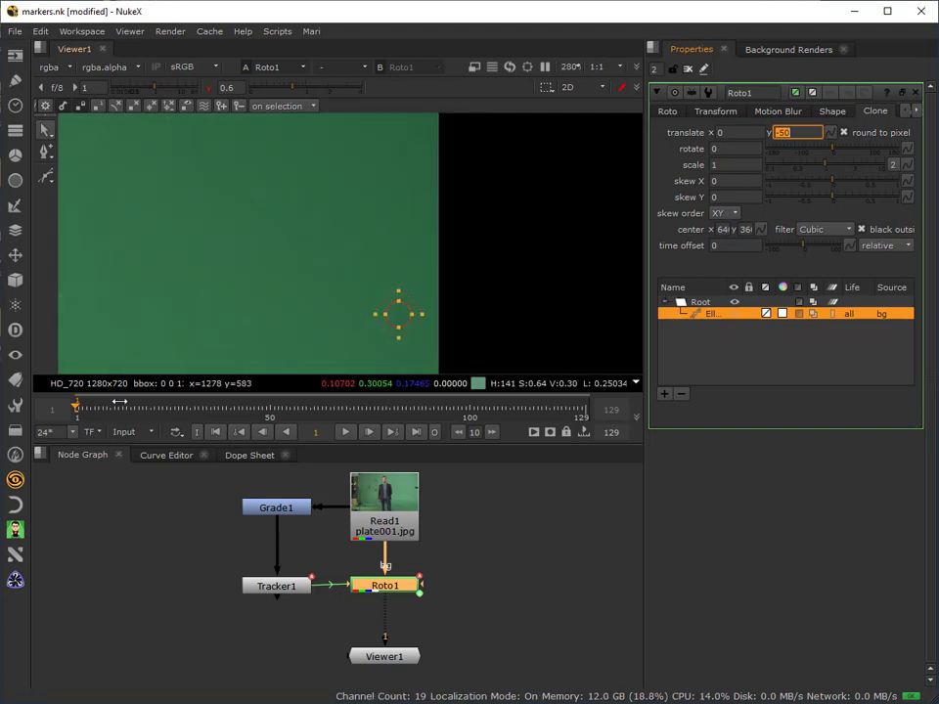
{"action": "left_click_drag", "start_coordinate": [76, 404], "coordinate": [250, 404]}
{"action": "middle_click_drag", "start_coordinate": [295, 284], "coordinate": [615, 186]}
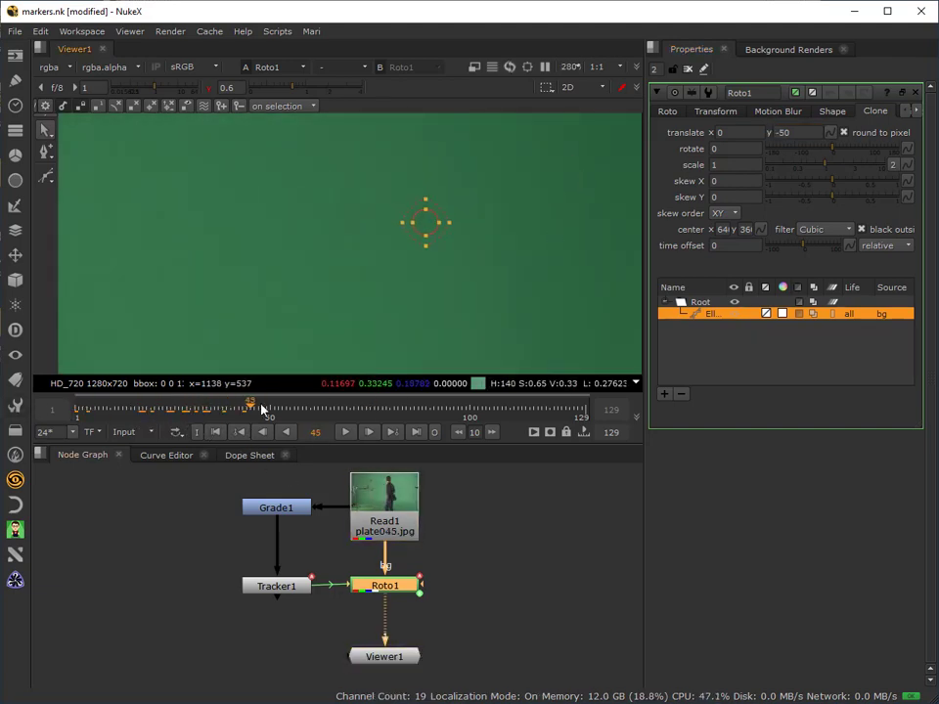
{"action": "left_click_drag", "start_coordinate": [235, 414], "coordinate": [393, 512]}
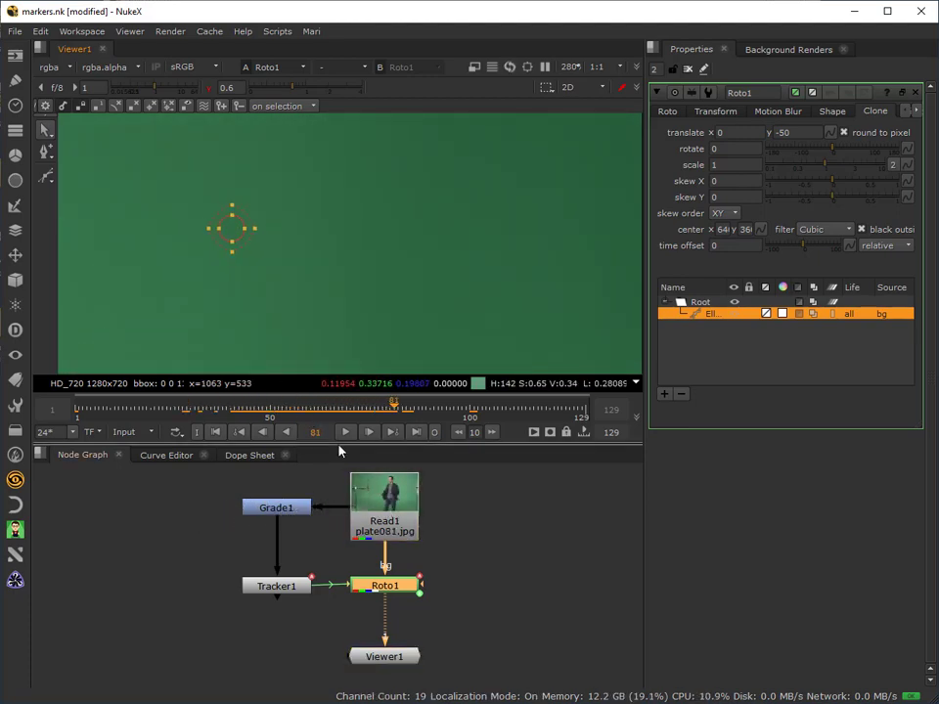
{"action": "left_click_drag", "start_coordinate": [392, 419], "coordinate": [304, 431]}
{"action": "scroll", "coordinate": [341, 219], "scroll_direction": "up", "scroll_amount": 2}
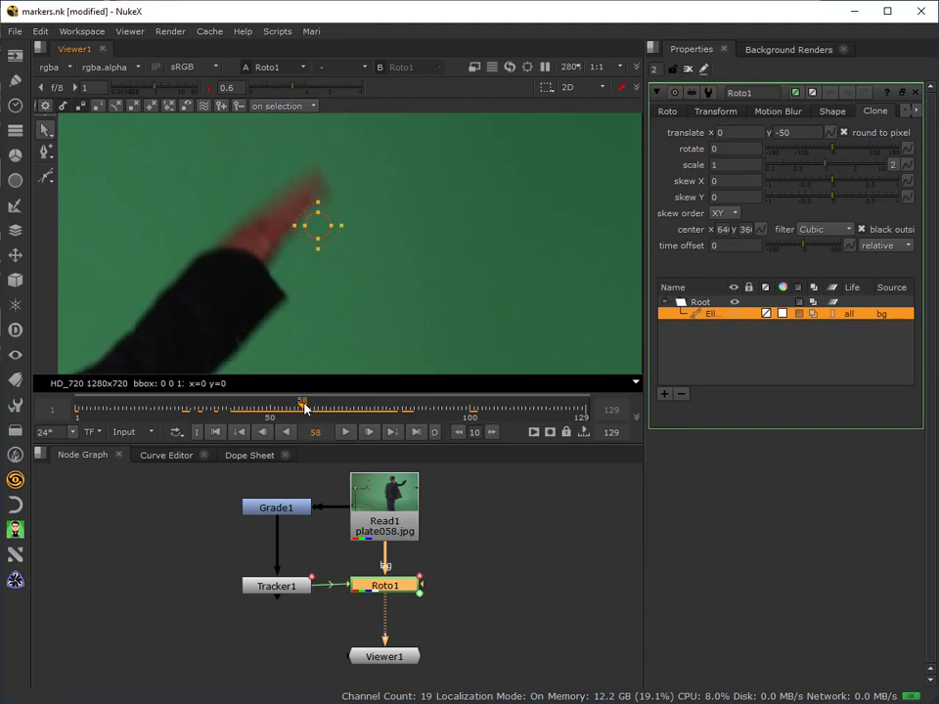
{"action": "scroll", "coordinate": [324, 182], "scroll_direction": "up", "scroll_amount": 4}
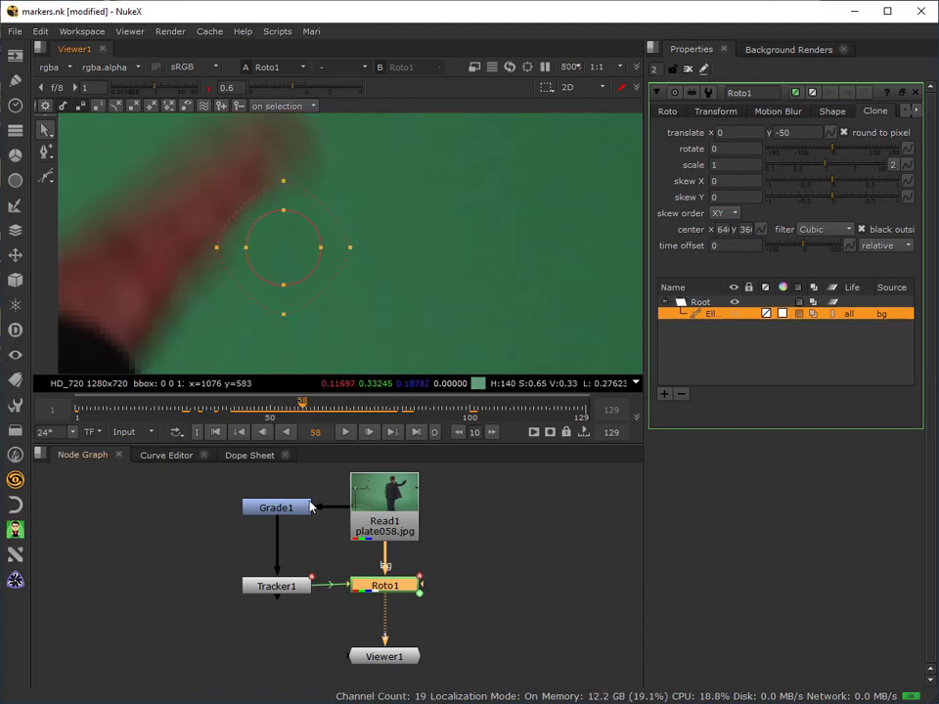
Set ellipse shape keys at frames 57 and 60
{"action": "left_click", "coordinate": [299, 413]}
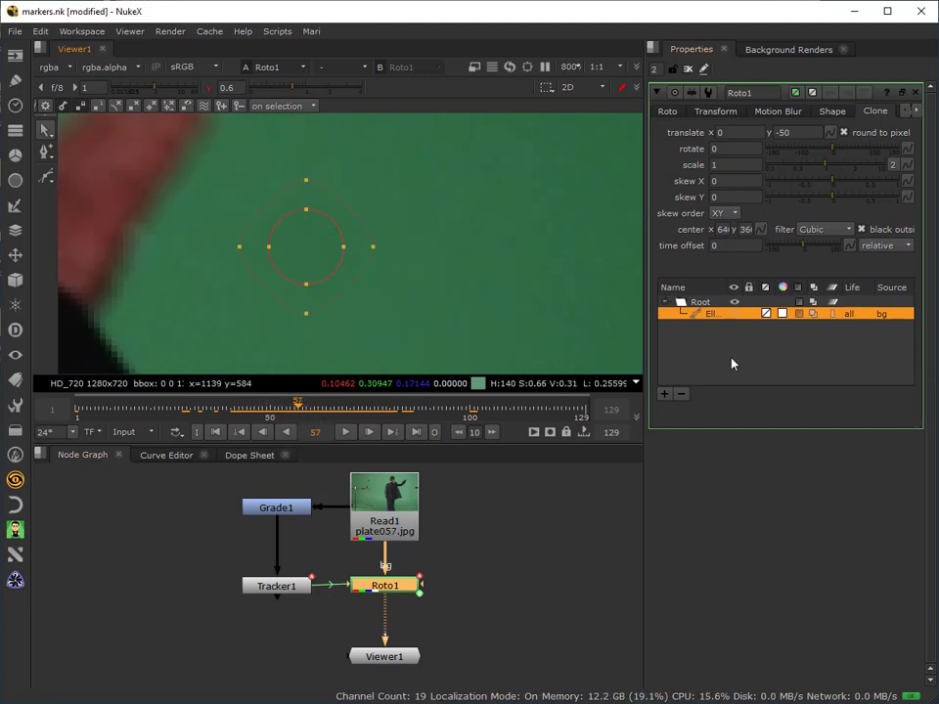
{"action": "left_click", "coordinate": [667, 115]}
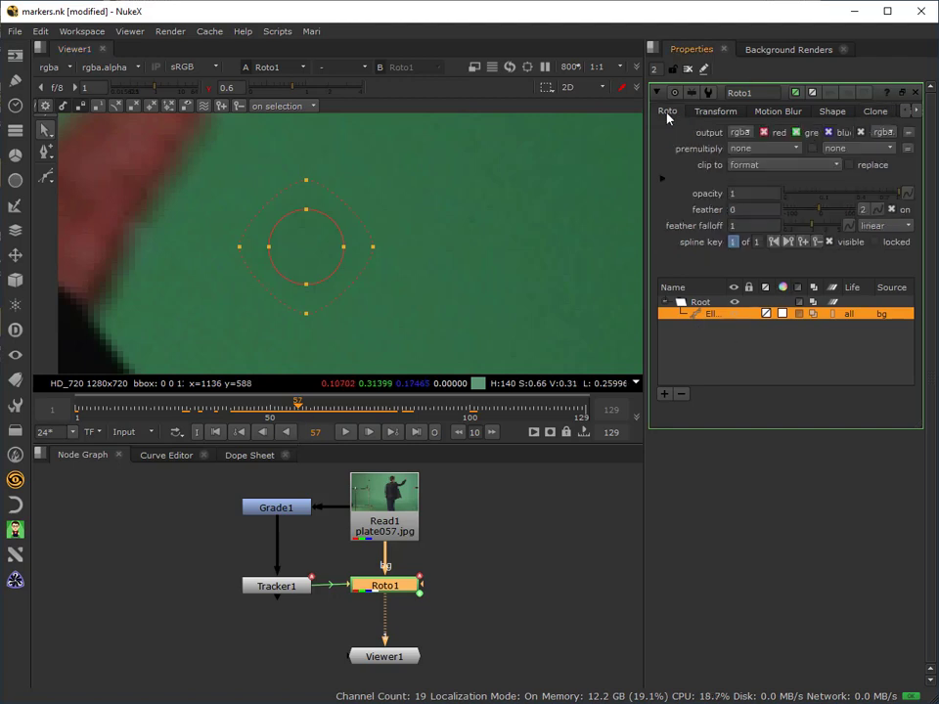
{"action": "left_click", "coordinate": [803, 243]}
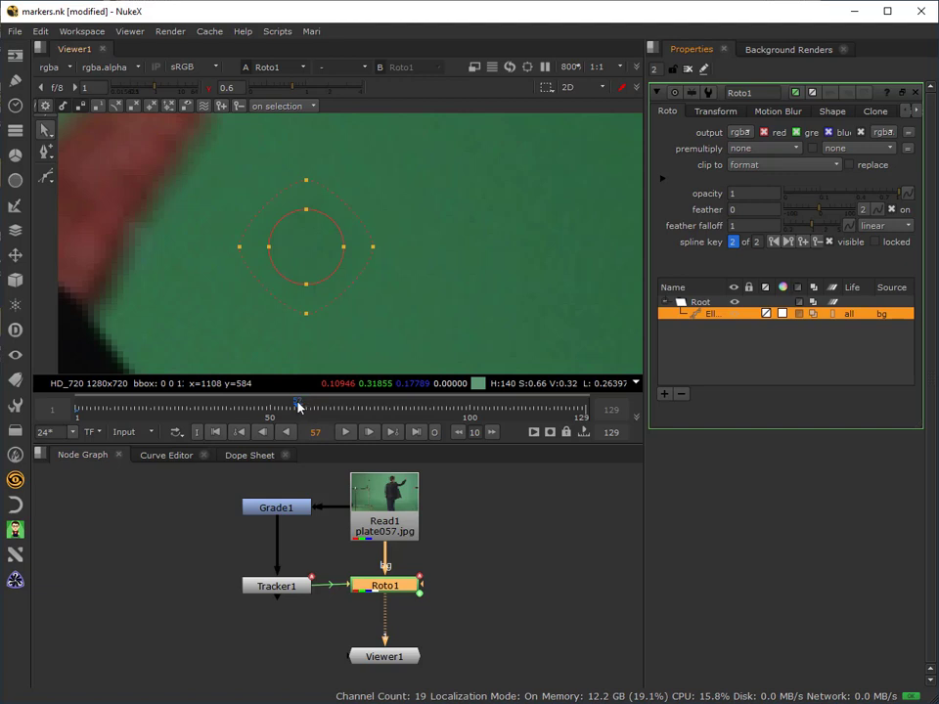
{"action": "left_click_drag", "start_coordinate": [297, 409], "coordinate": [311, 409]}
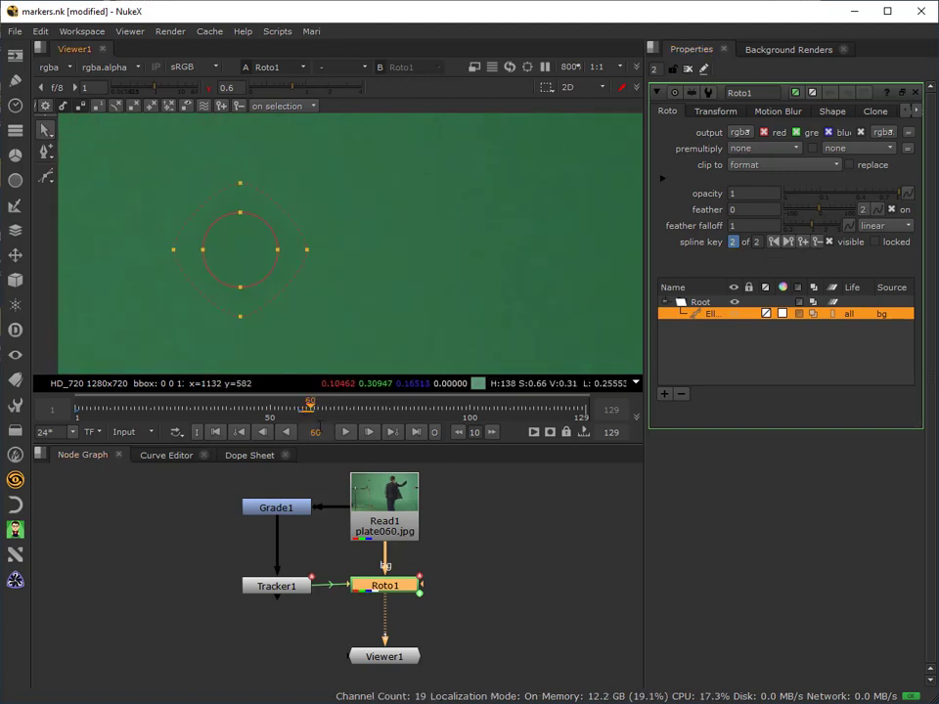
{"action": "left_click", "coordinate": [803, 243]}
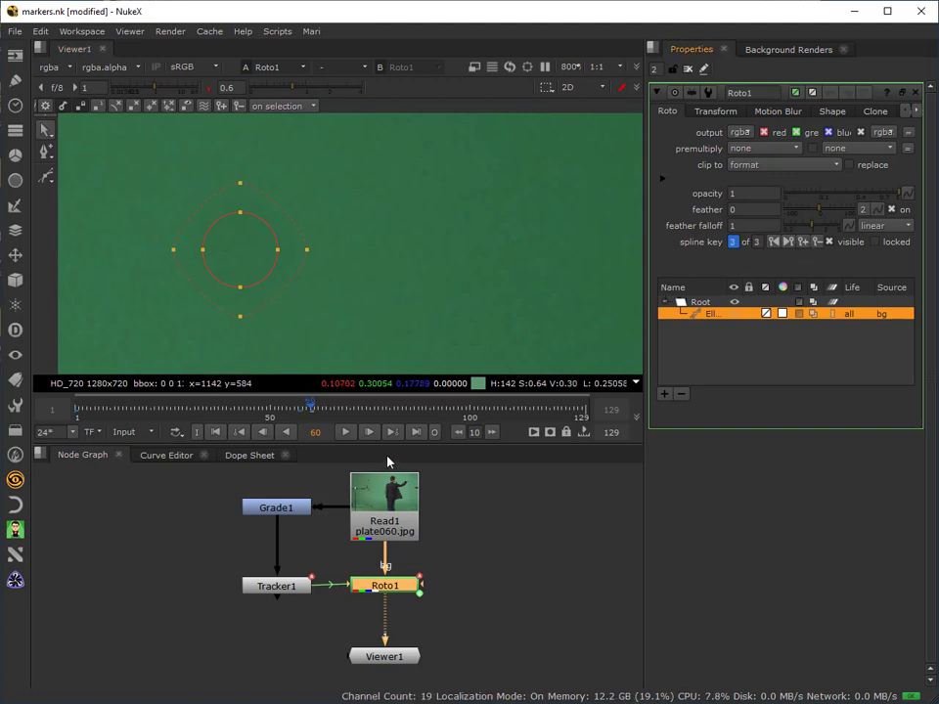
{"action": "left_click", "coordinate": [307, 409]}
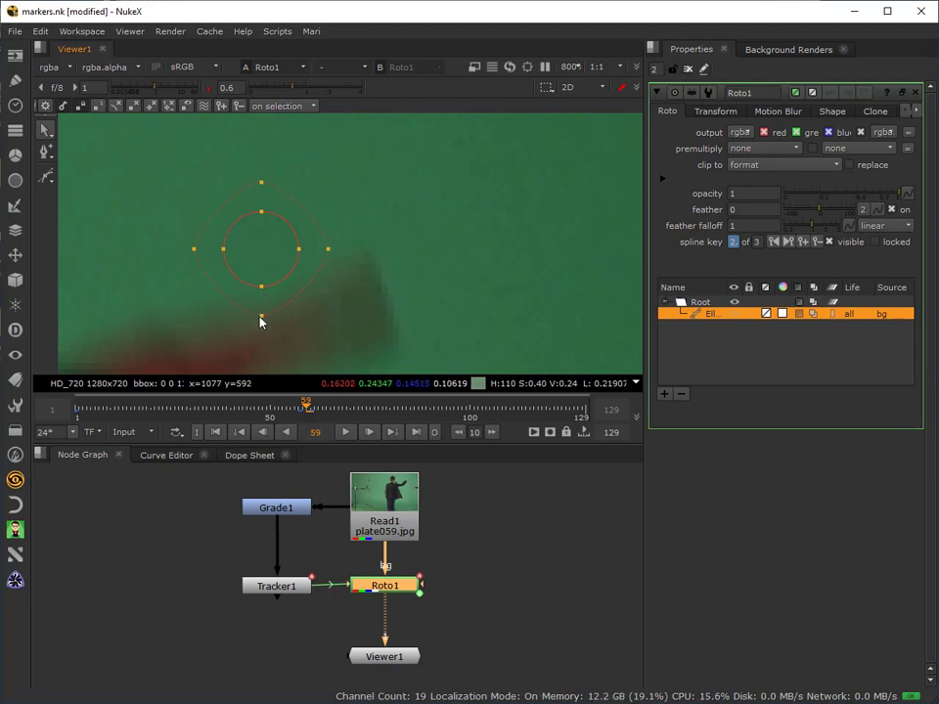
On frame 59, pull the ellipse's bottom, right and feather points away from the arm
{"action": "left_click_drag", "start_coordinate": [246, 309], "coordinate": [256, 282]}
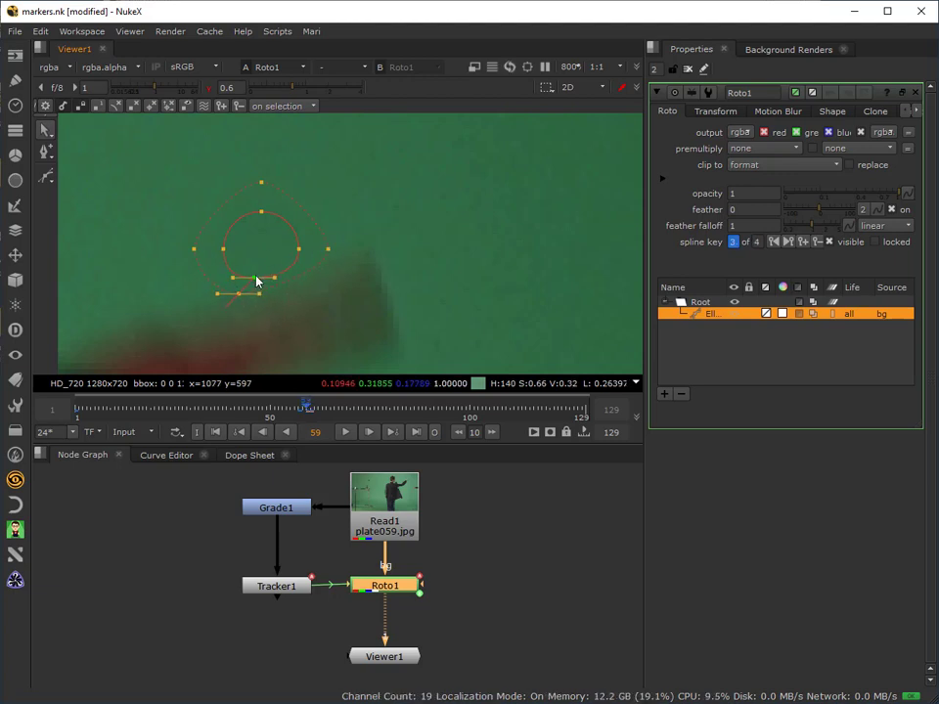
{"action": "left_click", "coordinate": [299, 249]}
{"action": "left_click_drag", "start_coordinate": [299, 249], "coordinate": [295, 247]}
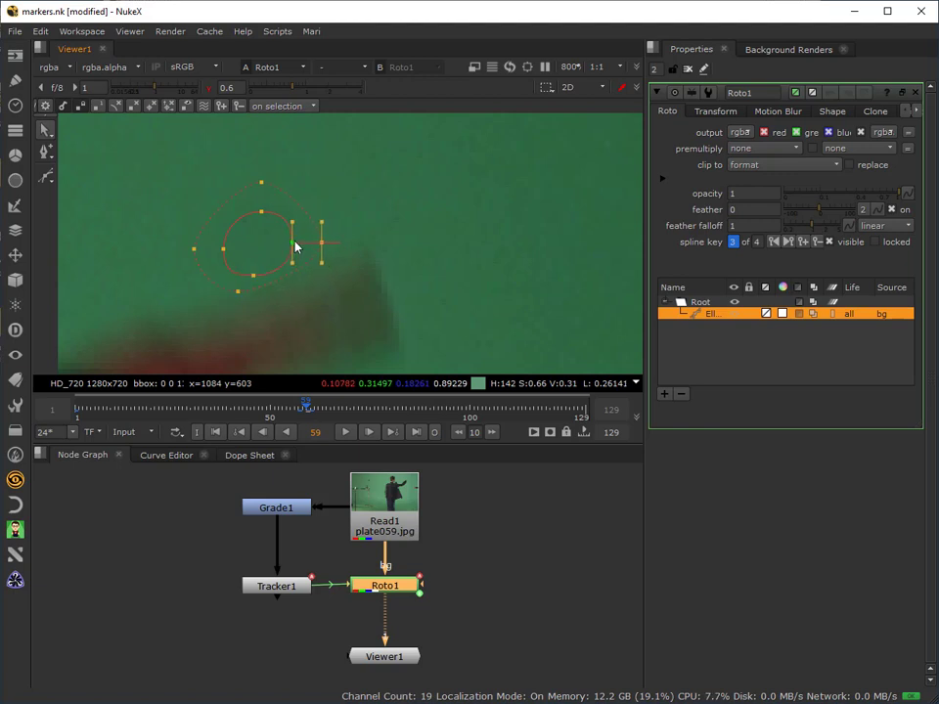
{"action": "left_click", "coordinate": [250, 273]}
{"action": "left_click_drag", "start_coordinate": [250, 278], "coordinate": [250, 284]}
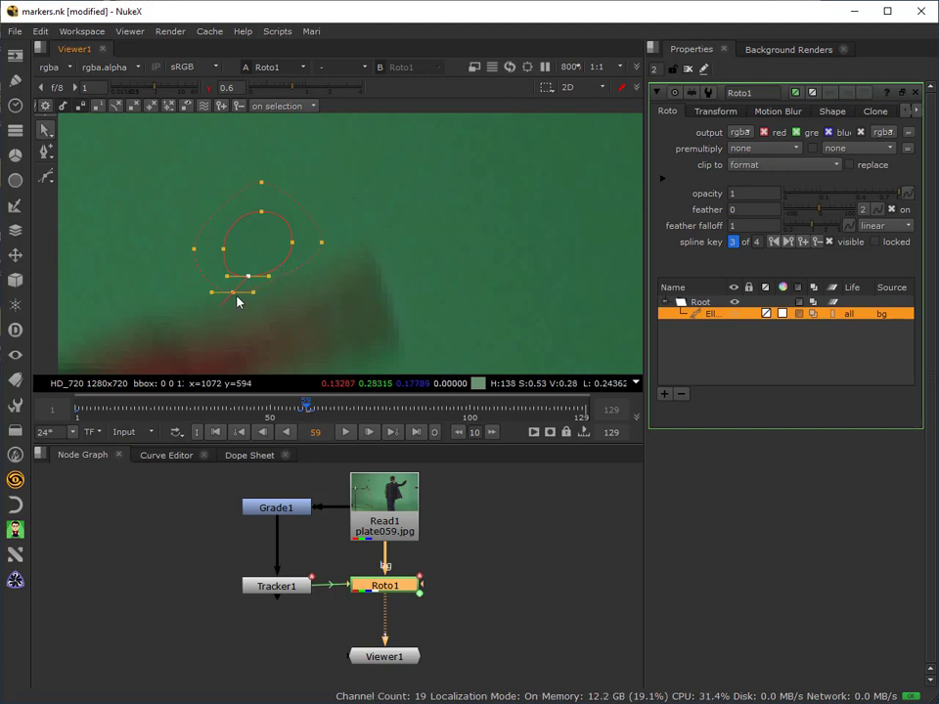
{"action": "left_click_drag", "start_coordinate": [322, 246], "coordinate": [313, 247]}
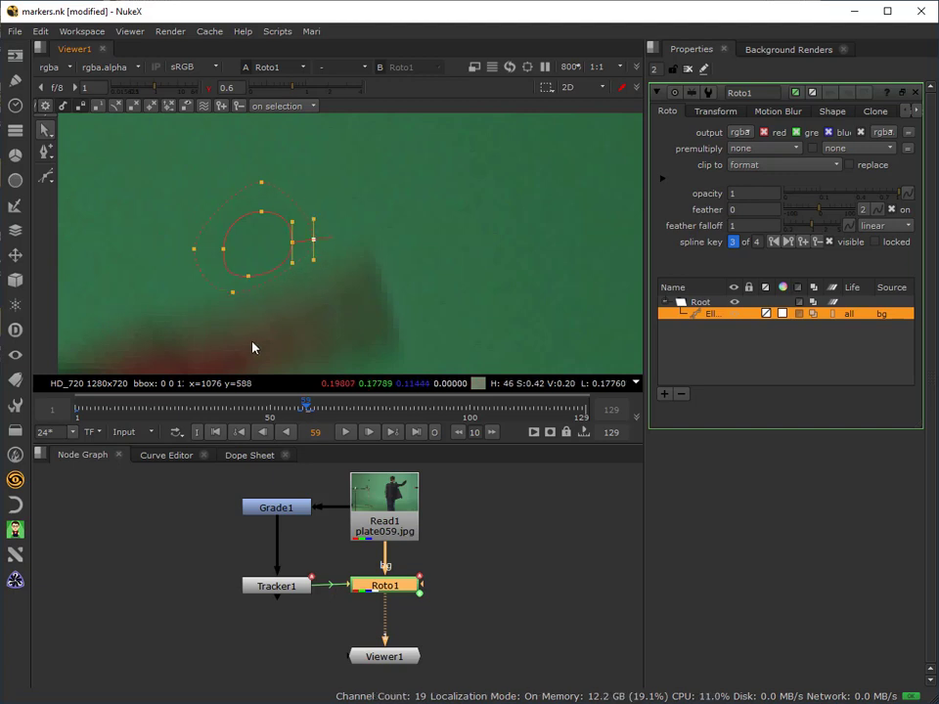
On frame 58, adjust the top and left points and shift the whole ellipse down-right
{"action": "left_click", "coordinate": [302, 411]}
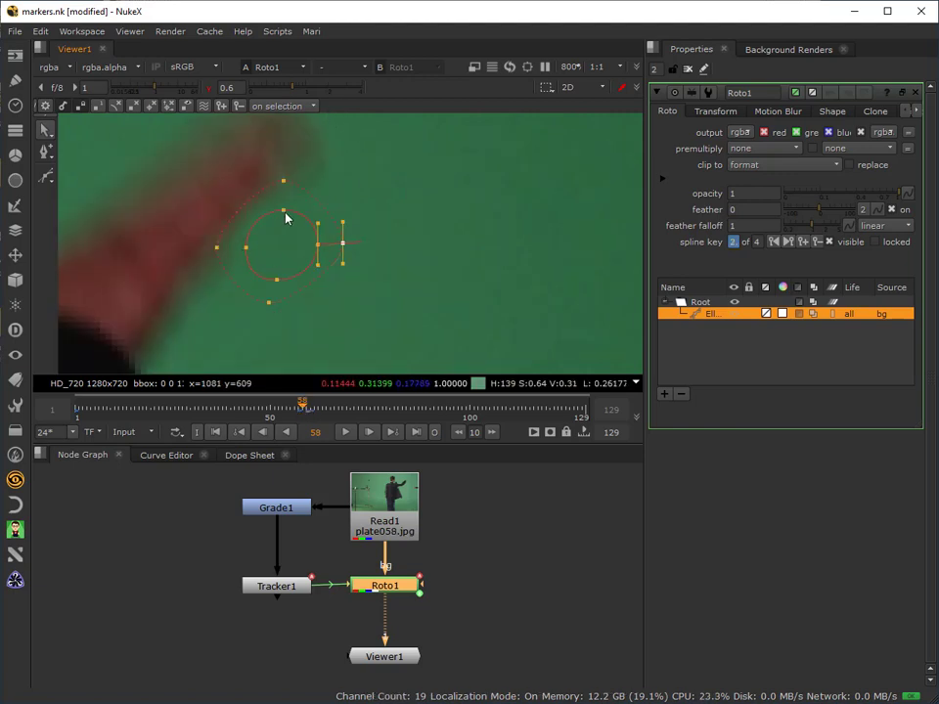
{"action": "left_click_drag", "start_coordinate": [284, 211], "coordinate": [296, 222]}
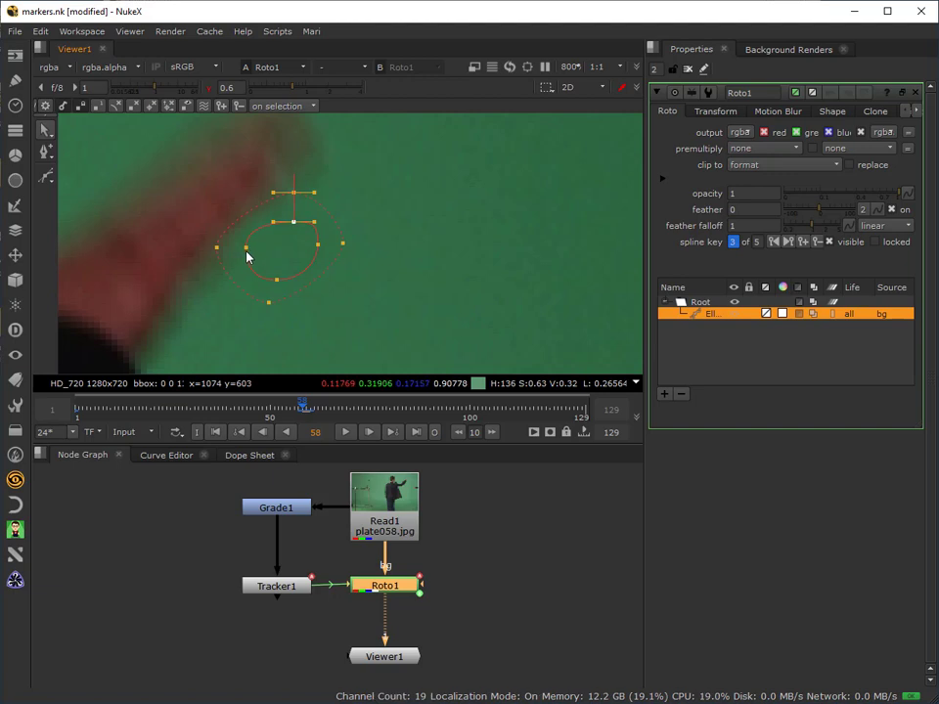
{"action": "left_click_drag", "start_coordinate": [246, 254], "coordinate": [254, 267]}
{"action": "left_click_drag", "start_coordinate": [294, 224], "coordinate": [298, 230]}
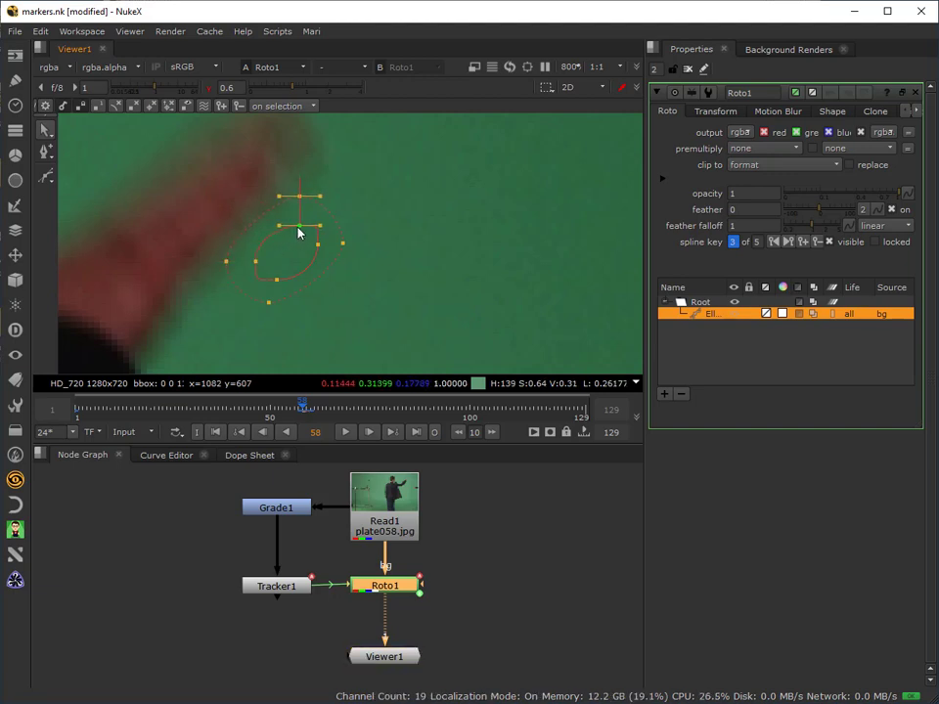
{"action": "left_click_drag", "start_coordinate": [381, 335], "coordinate": [151, 181]}
{"action": "mouse_move", "coordinate": [308, 276]}
{"action": "left_mouse_down"}
{"action": "mouse_move", "coordinate": [331, 312]}
{"action": "mouse_move", "coordinate": [291, 266]}
{"action": "left_mouse_up"}
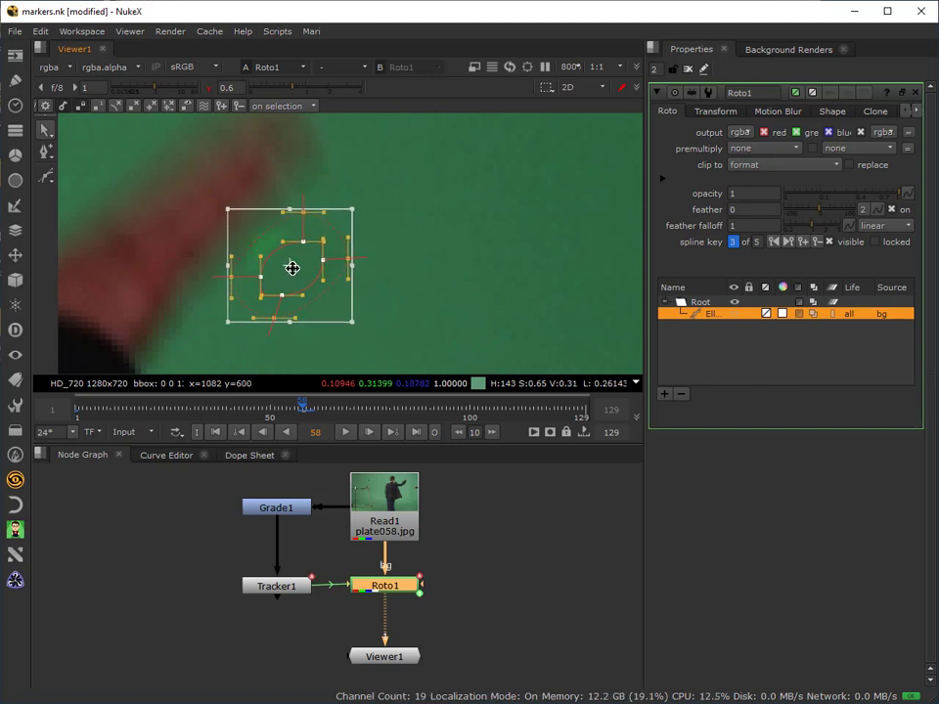
{"action": "left_click", "coordinate": [216, 291]}
Select all the ellipse's points and move the shape up-left
{"action": "left_click", "coordinate": [239, 282]}
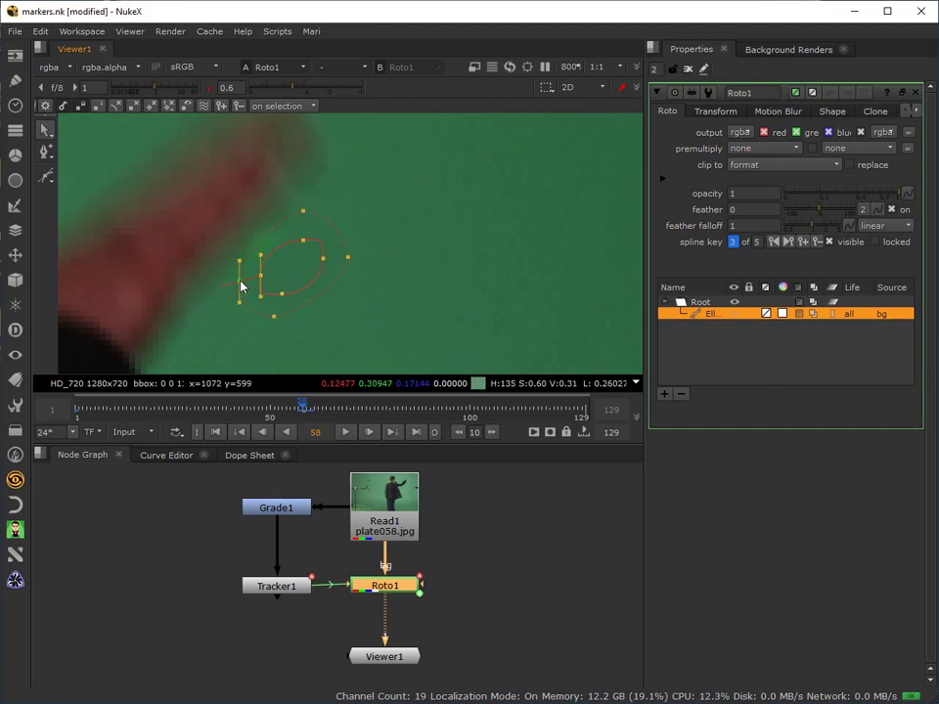
{"action": "left_click", "coordinate": [307, 215]}
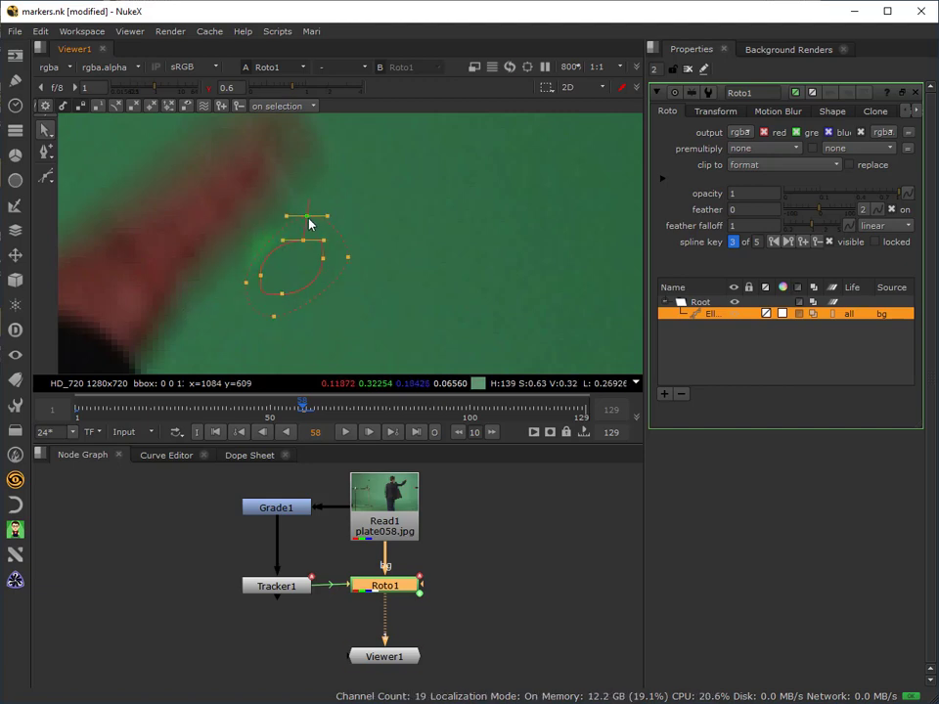
{"action": "left_click", "coordinate": [244, 284]}
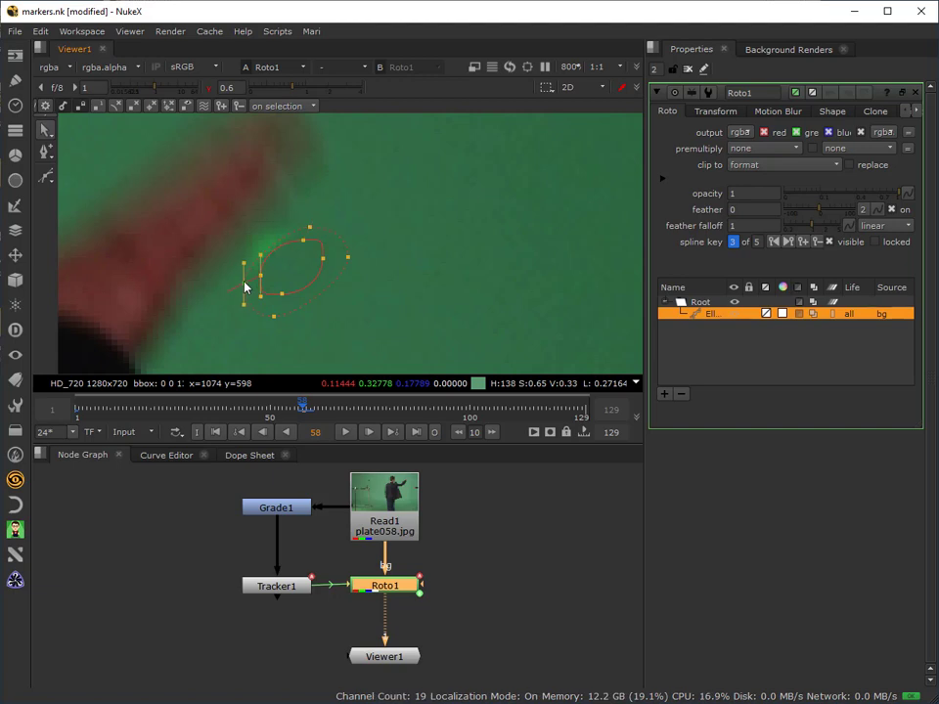
{"action": "left_click_drag", "start_coordinate": [434, 350], "coordinate": [191, 185]}
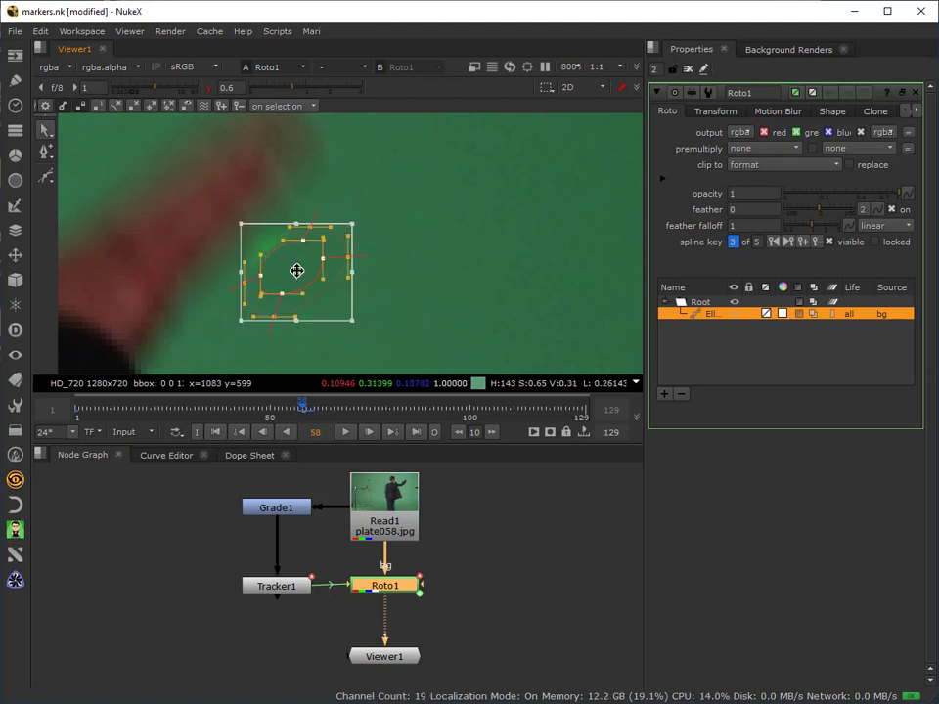
{"action": "left_click_drag", "start_coordinate": [296, 271], "coordinate": [284, 263]}
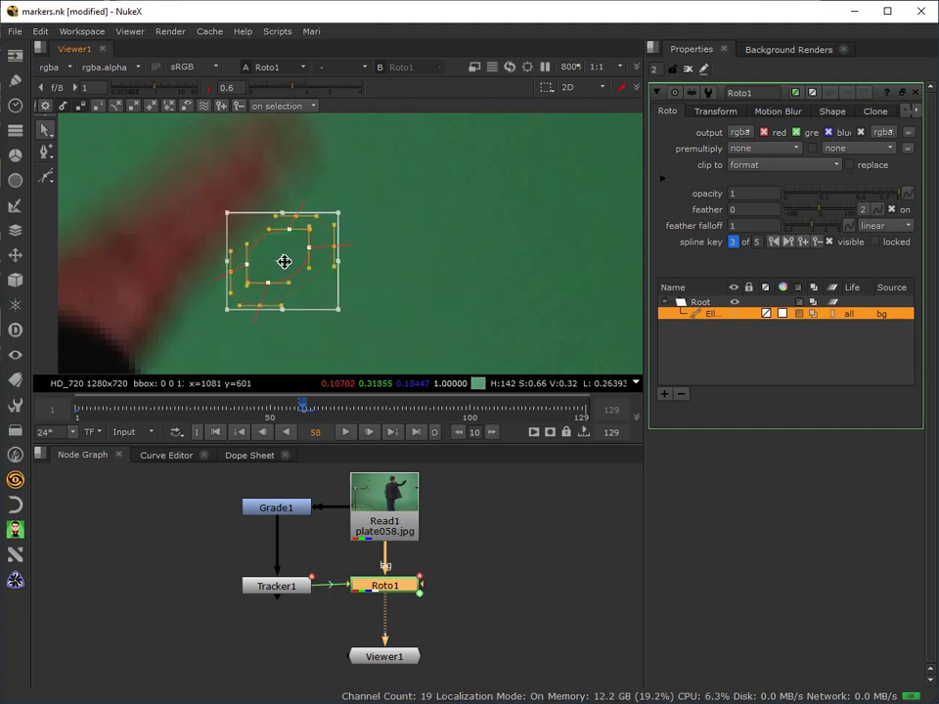
{"action": "left_click", "coordinate": [460, 278]}
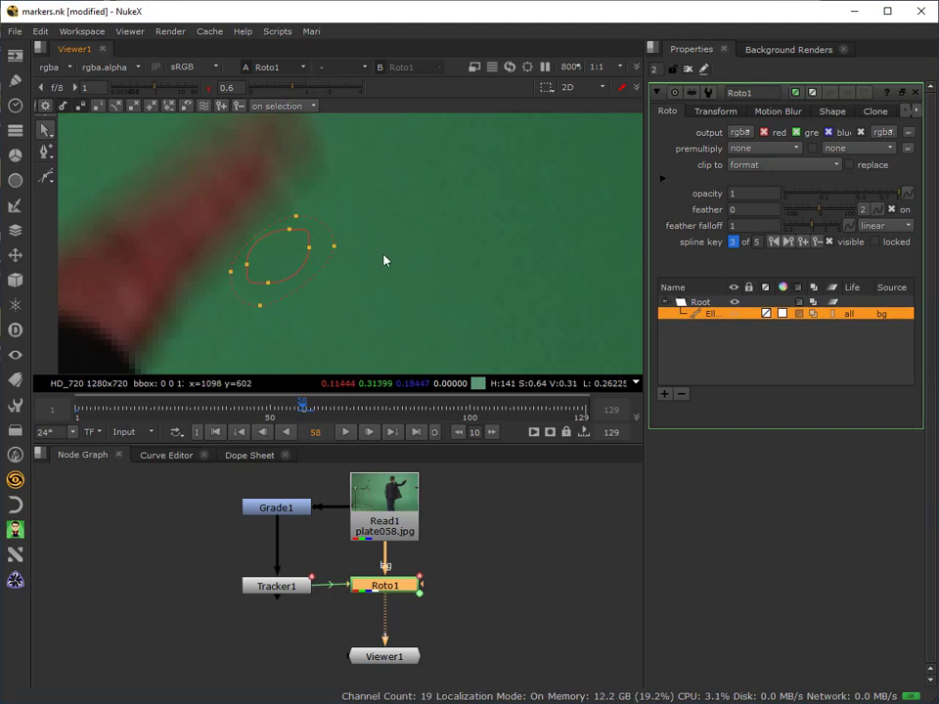
With the outline hidden, move the ellipse down a few pixels to cover the marker
{"action": "key", "text": "o"}
{"action": "key", "text": "o"}
{"action": "left_click_drag", "start_coordinate": [404, 328], "coordinate": [189, 216]}
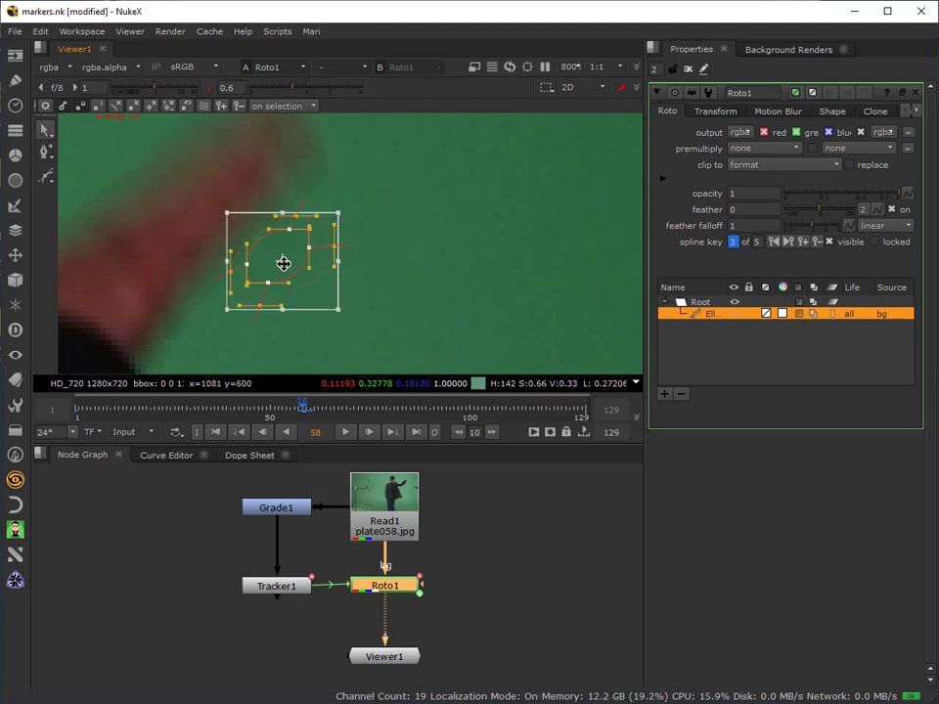
{"action": "left_click_drag", "start_coordinate": [283, 263], "coordinate": [282, 273]}
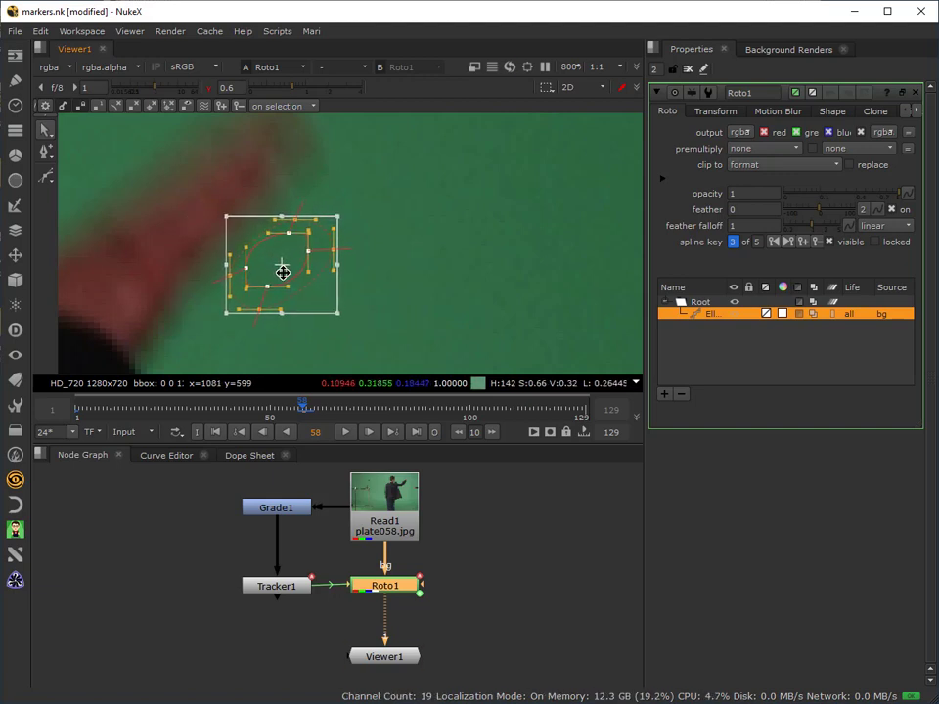
{"action": "key", "text": "o"}
{"action": "key", "text": "o"}
{"action": "key", "text": "o"}
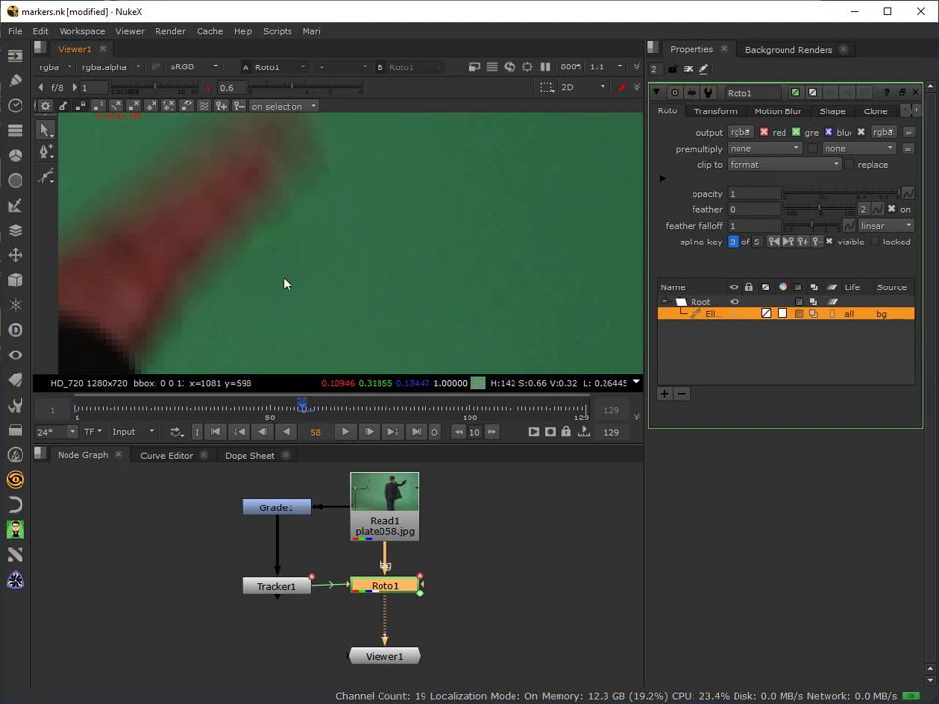
{"action": "key", "text": "o"}
{"action": "scroll", "coordinate": [287, 288], "scroll_direction": "down", "scroll_amount": 2}
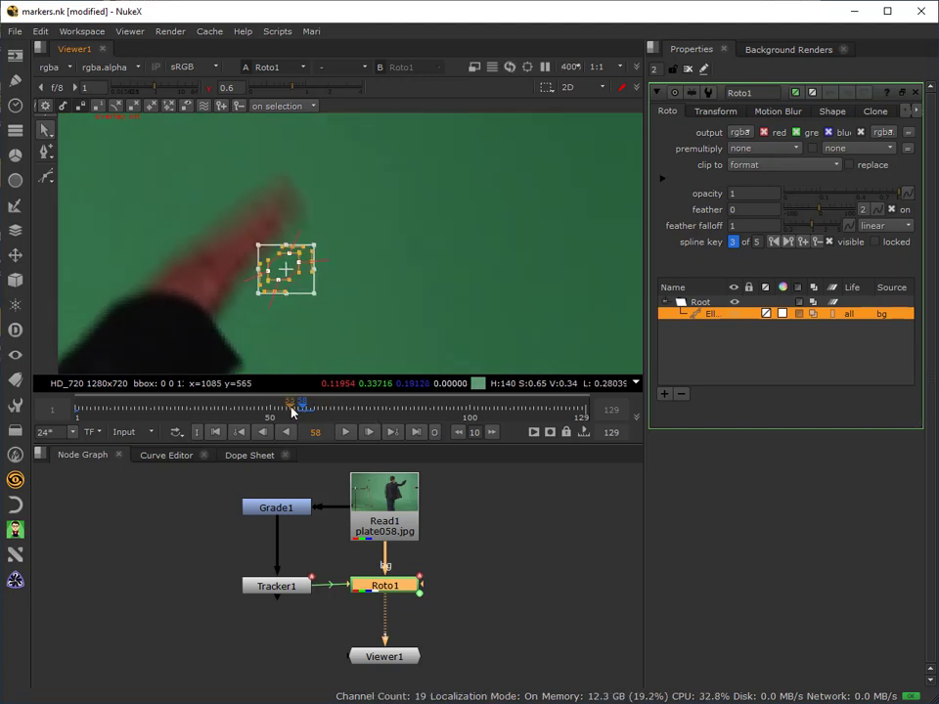
{"action": "mouse_move", "coordinate": [291, 412]}
{"action": "left_mouse_down"}
{"action": "mouse_move", "coordinate": [268, 411]}
{"action": "mouse_move", "coordinate": [295, 419]}
{"action": "left_mouse_up"}
{"action": "left_click", "coordinate": [183, 531]}
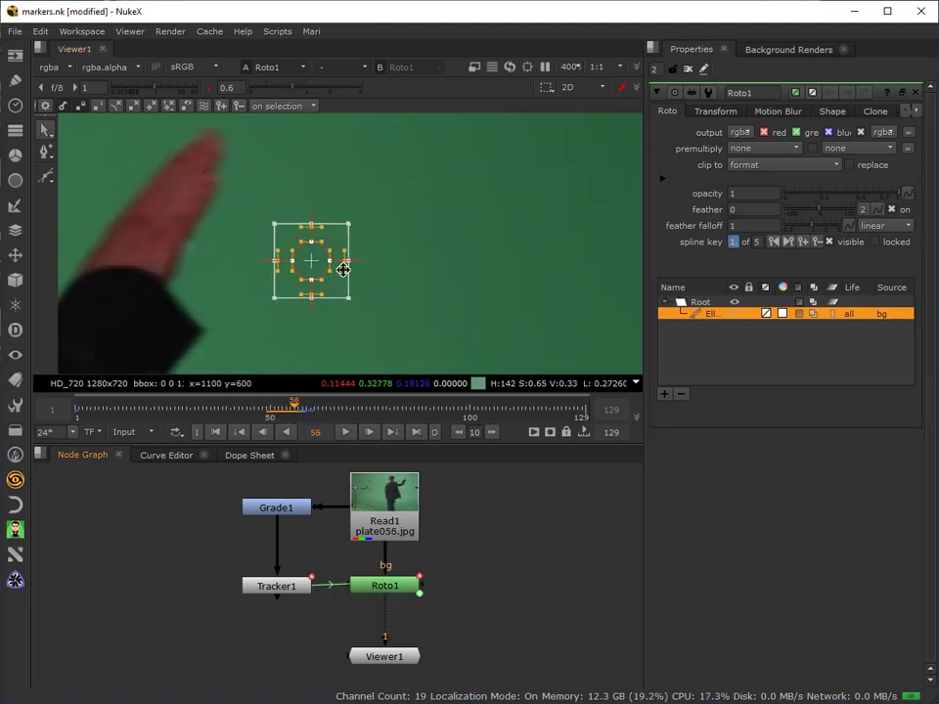
{"action": "left_click", "coordinate": [271, 412]}
{"action": "mouse_move", "coordinate": [271, 412]}
{"action": "left_mouse_down"}
{"action": "mouse_move", "coordinate": [315, 420]}
{"action": "mouse_move", "coordinate": [294, 416]}
{"action": "mouse_move", "coordinate": [306, 427]}
{"action": "mouse_move", "coordinate": [295, 431]}
{"action": "mouse_move", "coordinate": [310, 434]}
{"action": "mouse_move", "coordinate": [295, 437]}
{"action": "left_mouse_up"}
{"action": "left_click", "coordinate": [288, 433]}
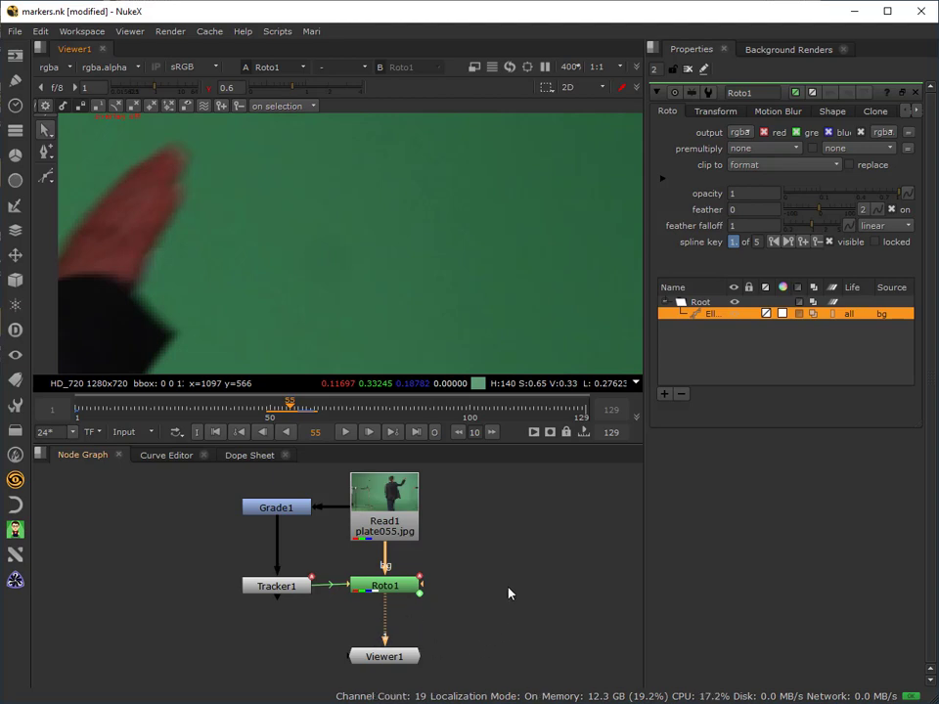
Add Merge1 with Roto1 on A and the Read1 plate on B, and view it
{"action": "key", "text": "m"}
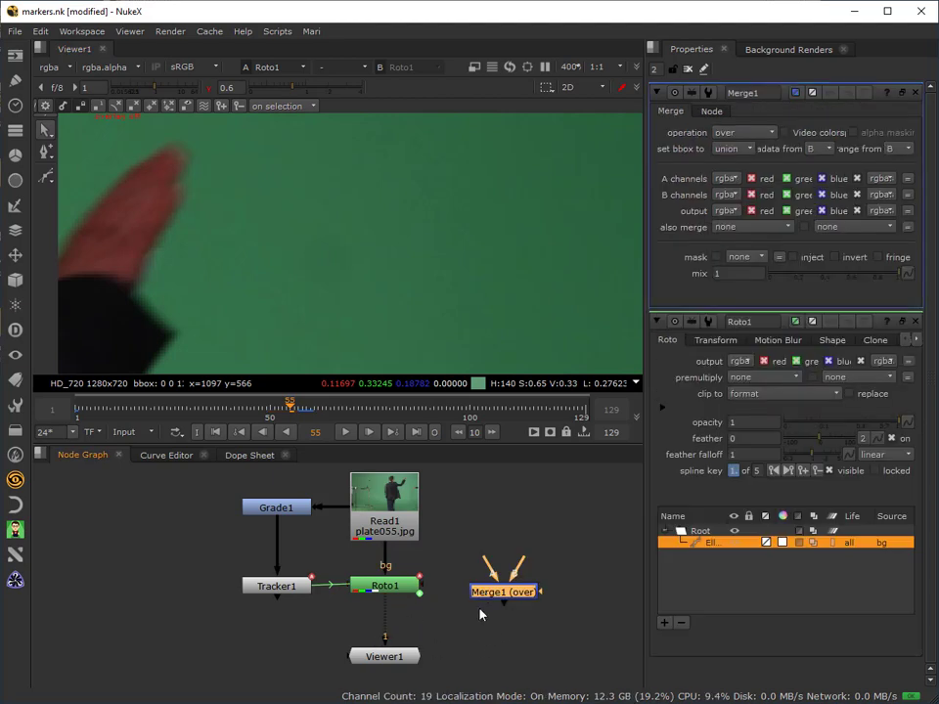
{"action": "left_click_drag", "start_coordinate": [489, 565], "coordinate": [392, 523]}
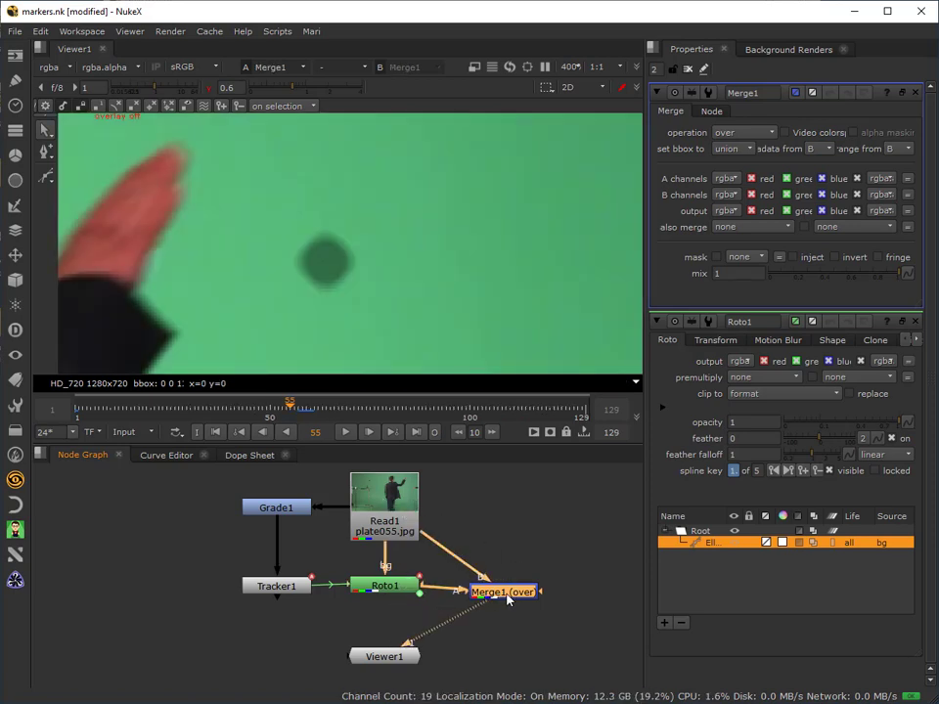
{"action": "left_click_drag", "start_coordinate": [502, 598], "coordinate": [497, 591]}
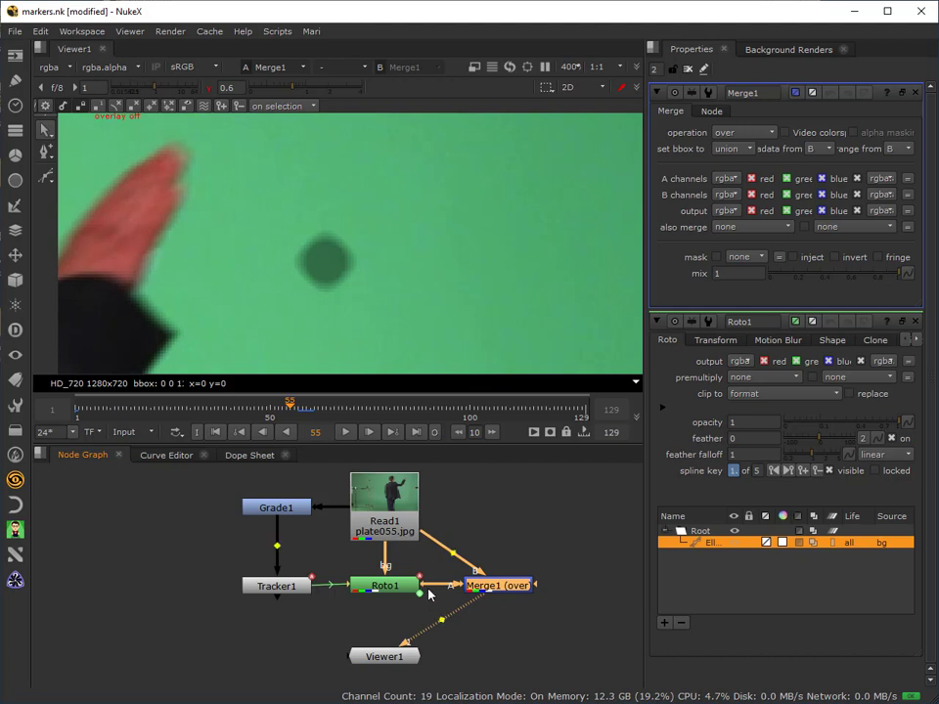
{"action": "left_click_drag", "start_coordinate": [451, 554], "coordinate": [498, 506], "text": "ctrl"}
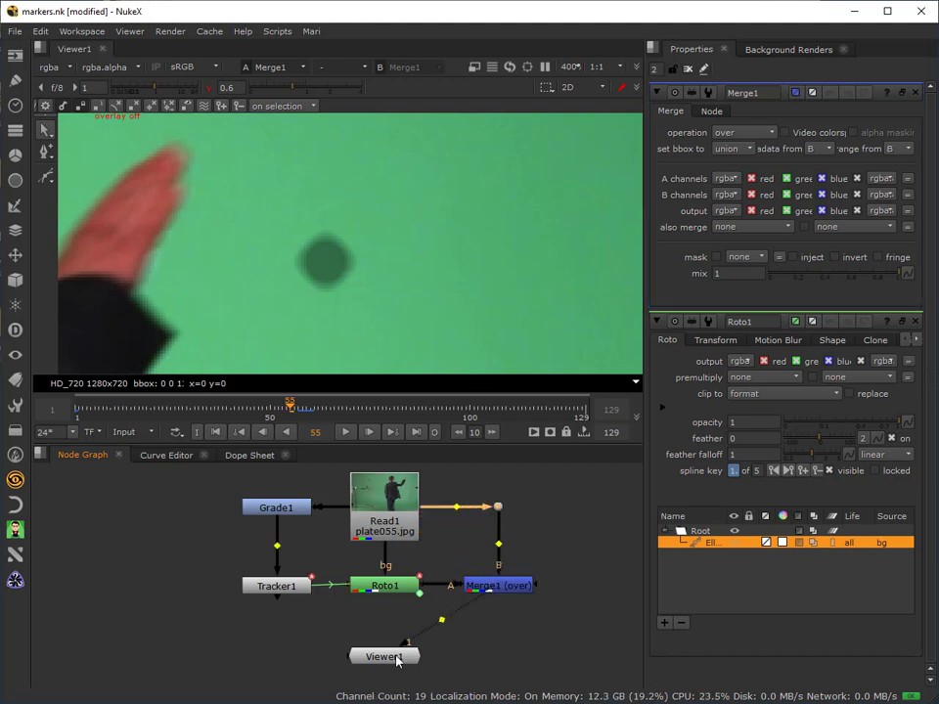
{"action": "left_click_drag", "start_coordinate": [364, 669], "coordinate": [478, 660]}
Set Roto1's premultiply to rgb
{"action": "left_click", "coordinate": [381, 590]}
{"action": "double_click", "coordinate": [381, 590]}
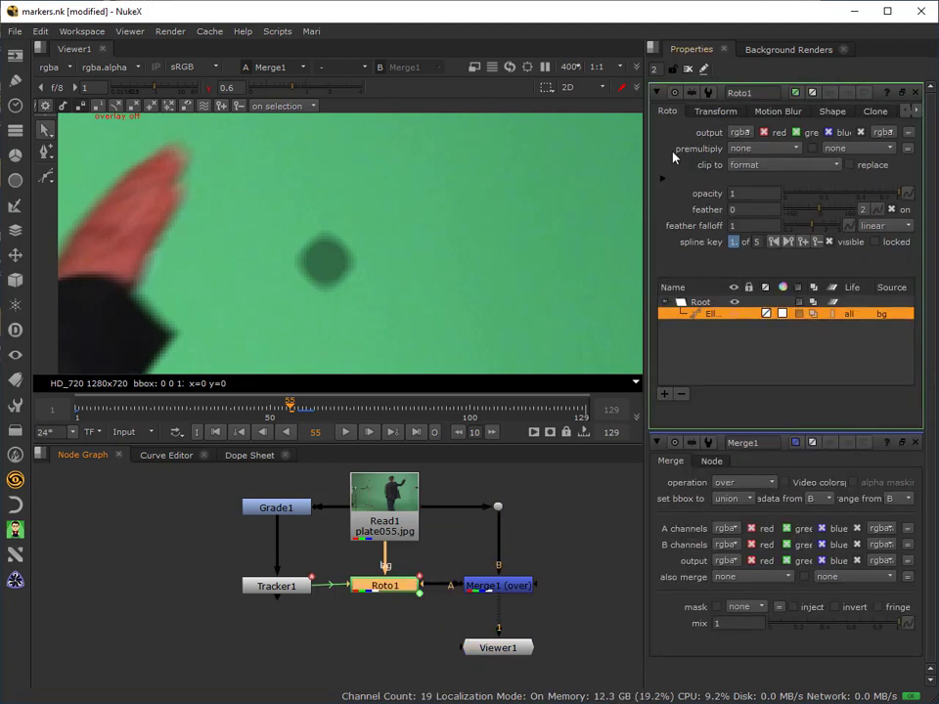
{"action": "left_click", "coordinate": [764, 152]}
{"action": "left_click", "coordinate": [765, 176]}
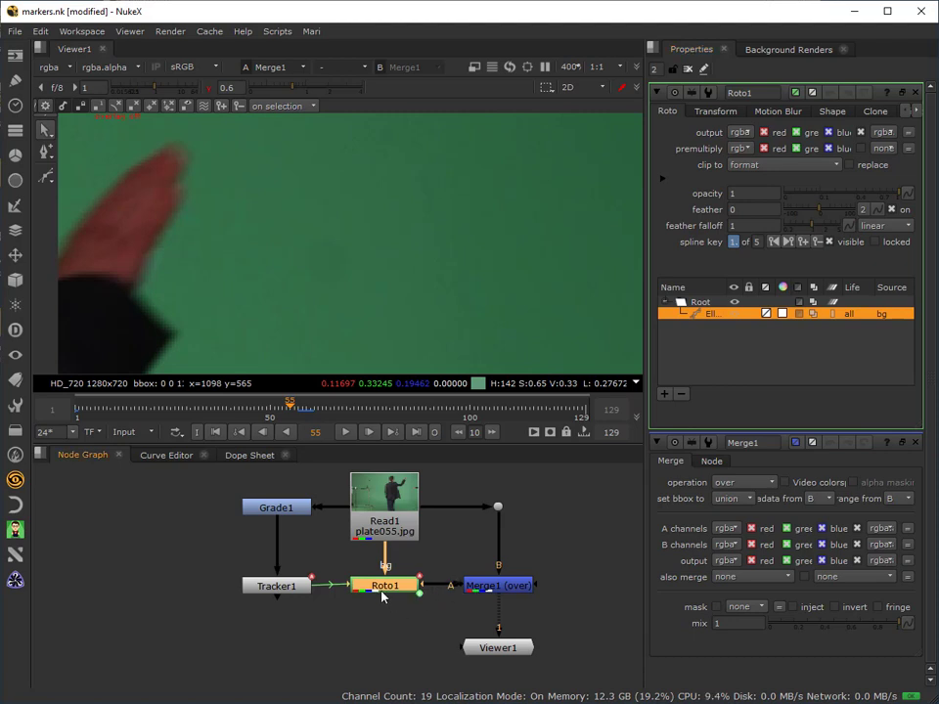
Insert Grade2 after Roto1 and briefly set gain to 0 to locate the patch, then 1.0
{"action": "key", "text": "g"}
{"action": "left_click_drag", "start_coordinate": [380, 658], "coordinate": [384, 640]}
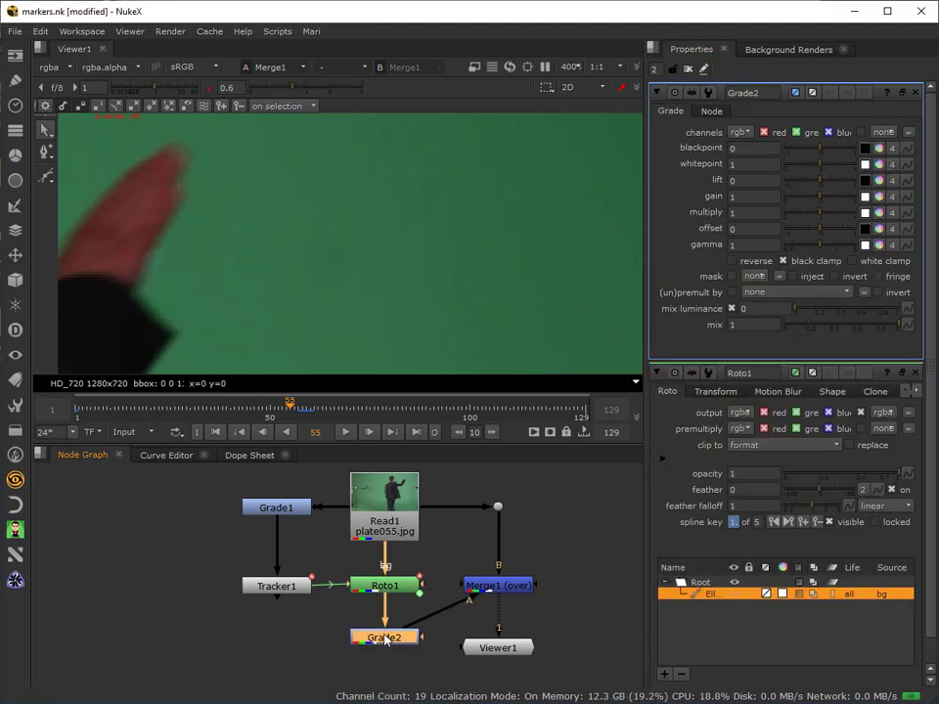
{"action": "left_click", "coordinate": [732, 196]}
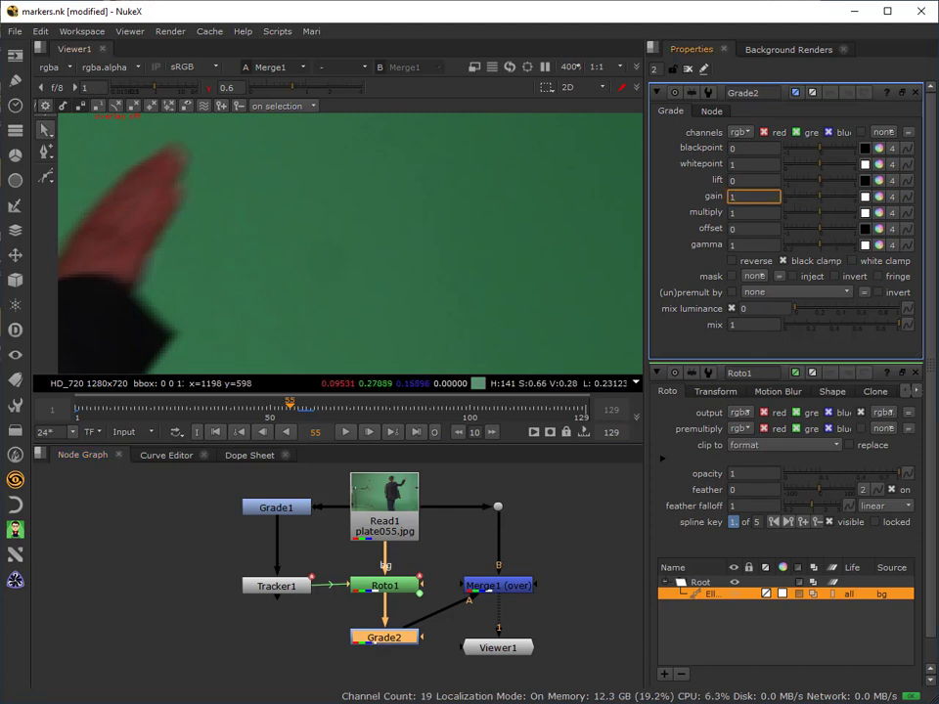
{"action": "key", "text": "BackSpace"}
{"action": "type", "text": "0"}
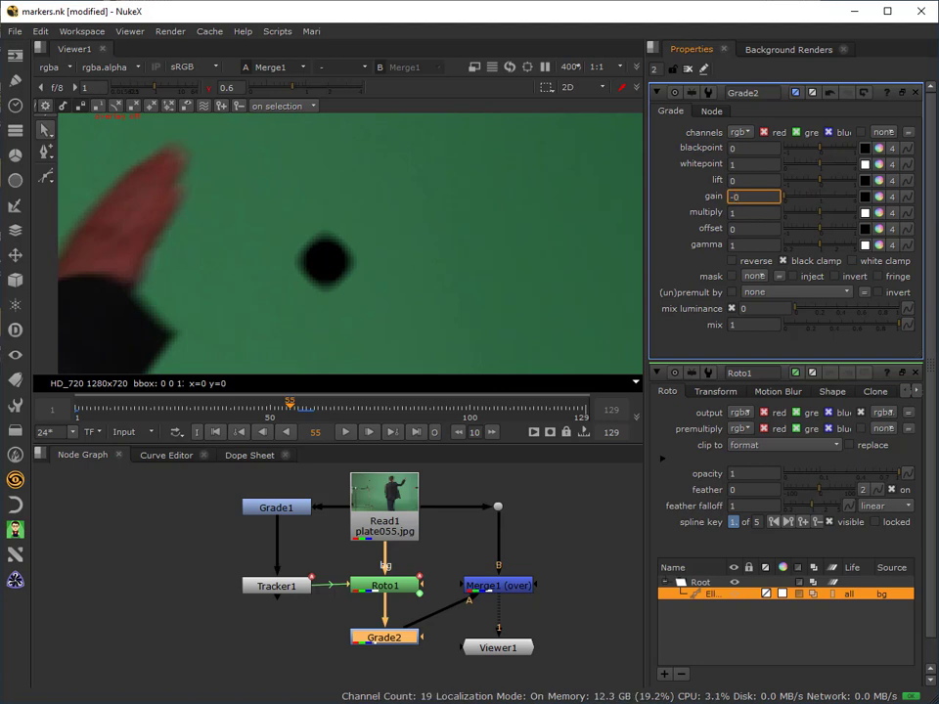
{"action": "key", "text": "Return"}
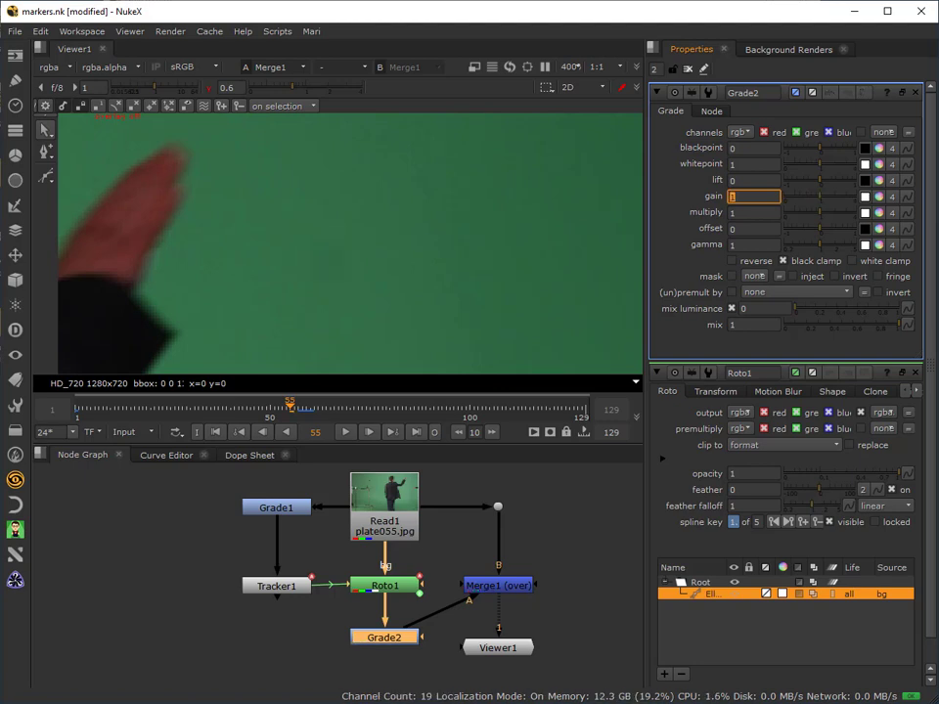
{"action": "type", "text": "0"}
{"action": "key", "text": "Return"}
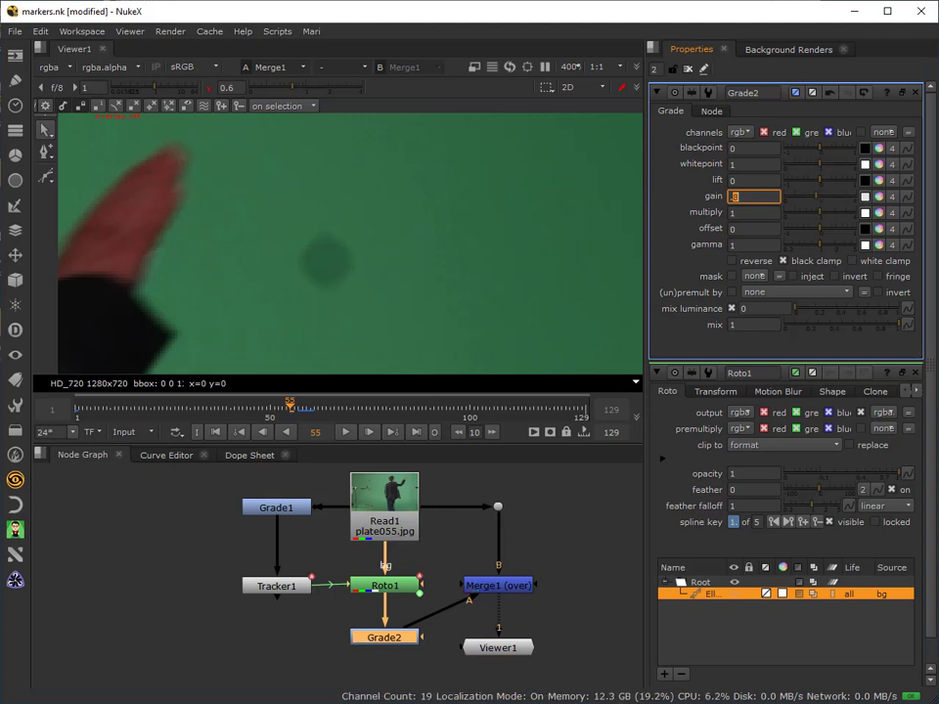
{"action": "type", "text": "1.0"}
{"action": "key", "text": "Return"}
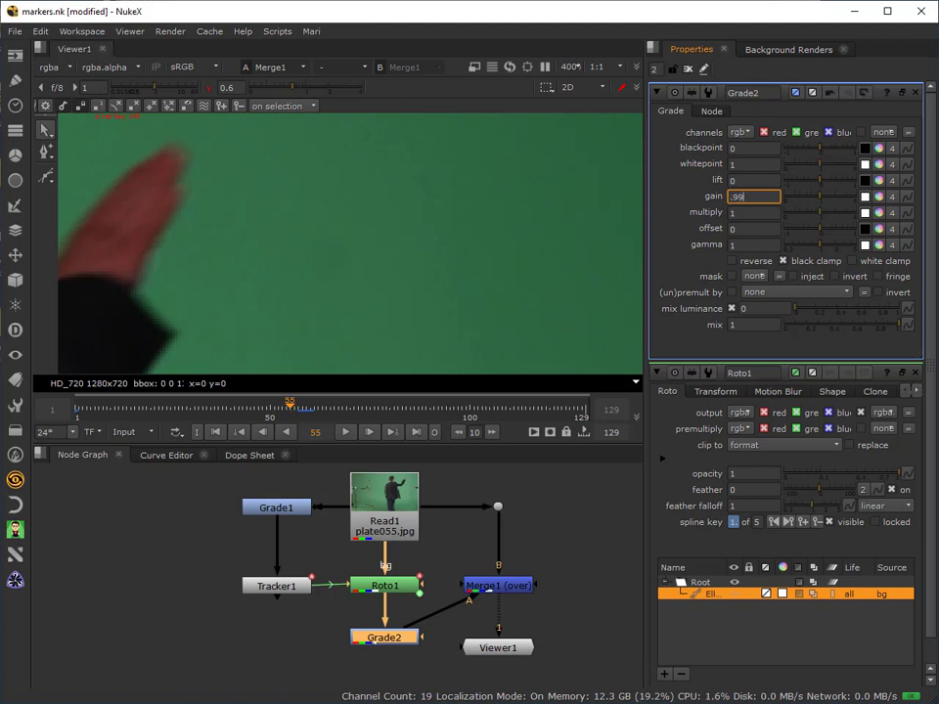
Fine-tune the gain to 1.04 while checking the patch across frames 51 to 61
{"action": "key", "text": "Down"}
{"action": "key", "text": "Down"}
{"action": "key", "text": "Down"}
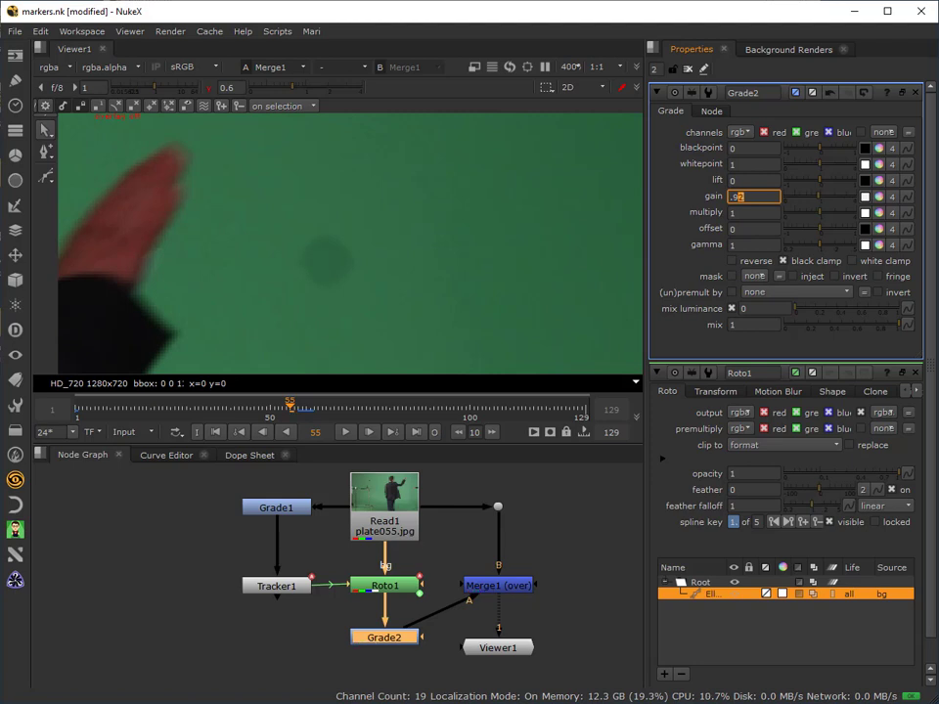
{"action": "key", "text": "Up"}
{"action": "key", "text": "Up"}
{"action": "key", "text": "Down"}
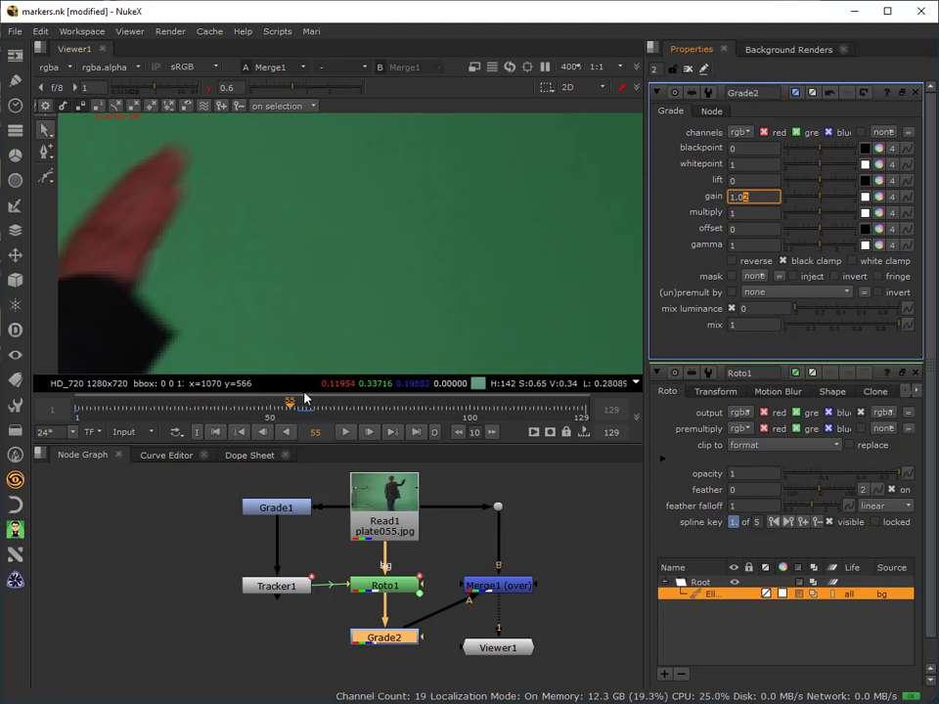
{"action": "mouse_move", "coordinate": [291, 411]}
{"action": "left_mouse_down"}
{"action": "mouse_move", "coordinate": [266, 411]}
{"action": "mouse_move", "coordinate": [292, 406]}
{"action": "mouse_move", "coordinate": [278, 410]}
{"action": "mouse_move", "coordinate": [277, 423]}
{"action": "mouse_move", "coordinate": [292, 418]}
{"action": "mouse_move", "coordinate": [282, 423]}
{"action": "left_mouse_up"}
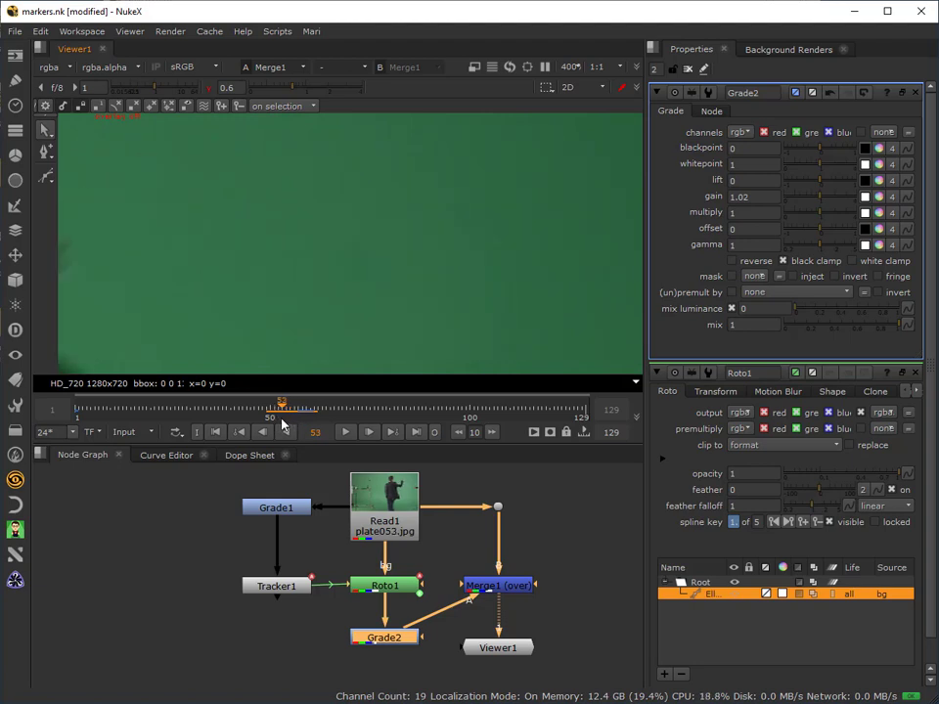
{"action": "left_click", "coordinate": [746, 197]}
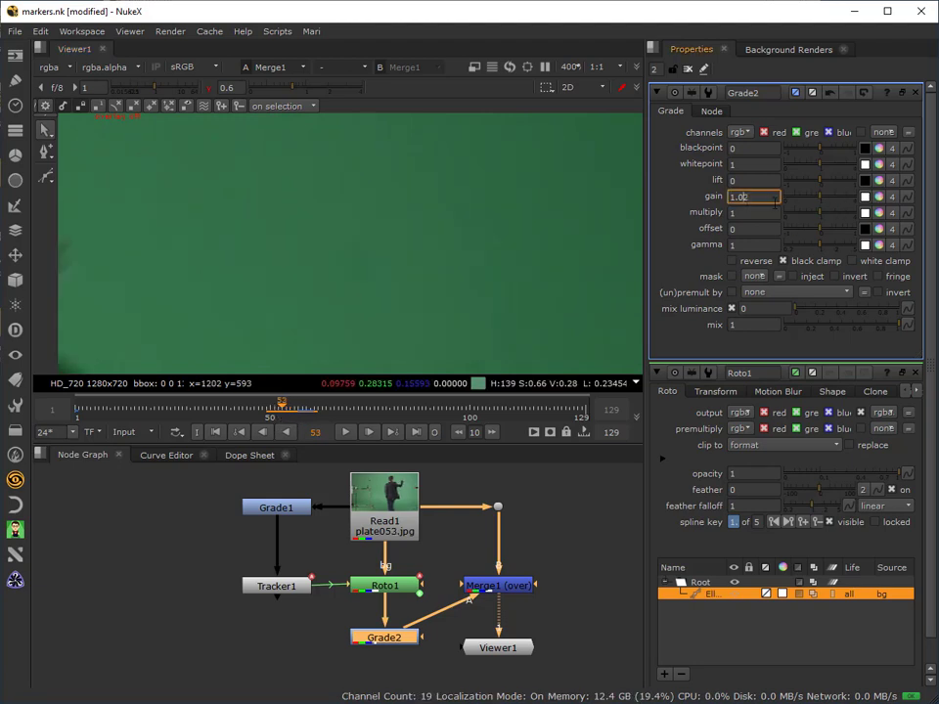
{"action": "key", "text": "Up"}
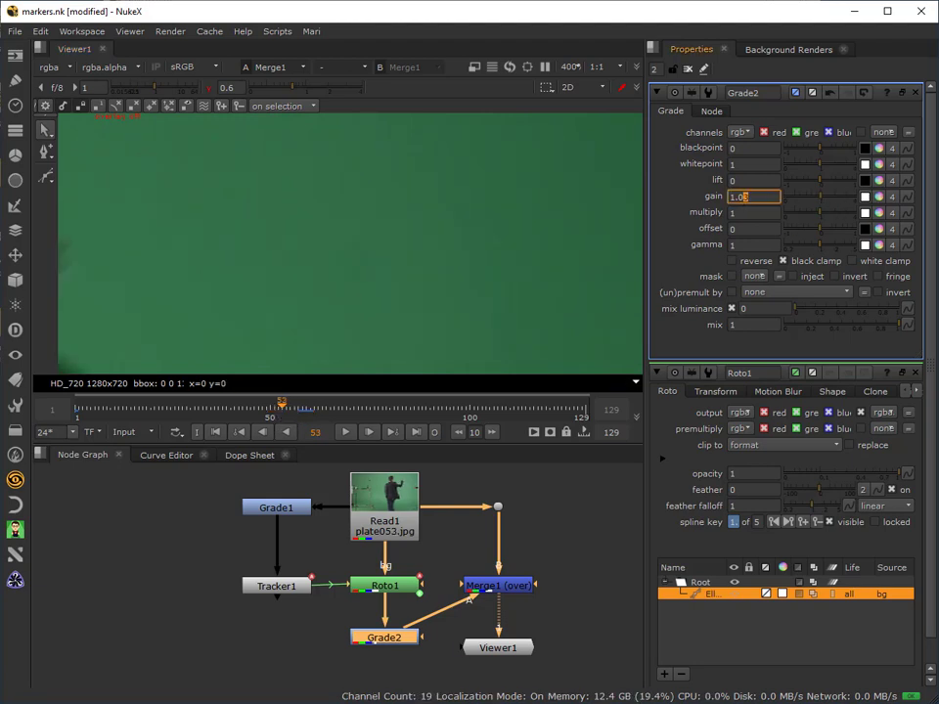
{"action": "key", "text": "Up"}
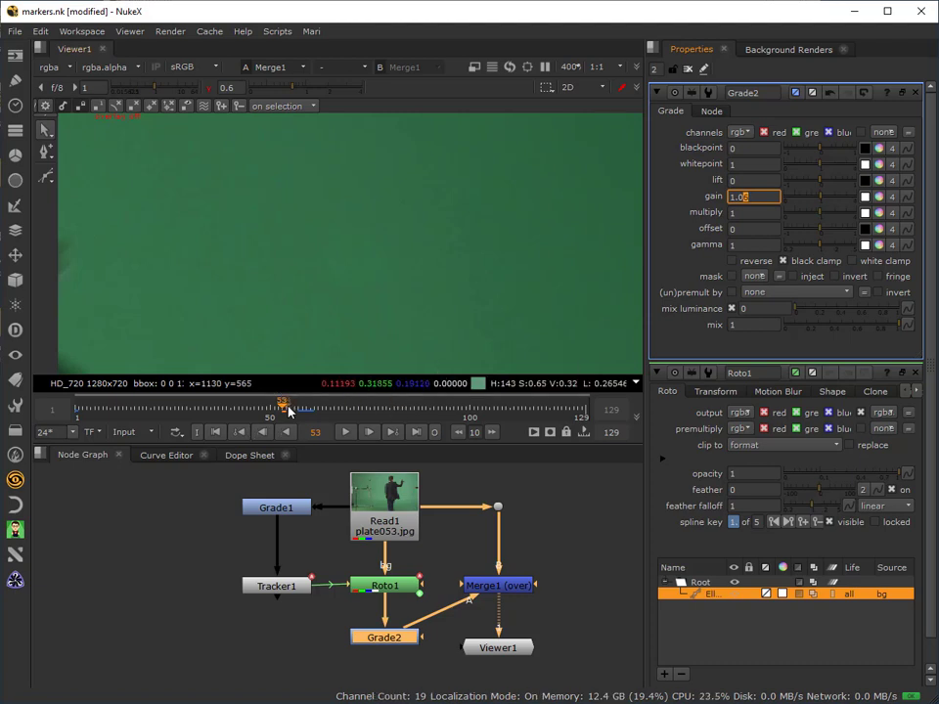
{"action": "mouse_move", "coordinate": [283, 409]}
{"action": "left_mouse_down"}
{"action": "mouse_move", "coordinate": [293, 409]}
{"action": "mouse_move", "coordinate": [262, 409]}
{"action": "mouse_move", "coordinate": [275, 431]}
{"action": "left_mouse_up"}
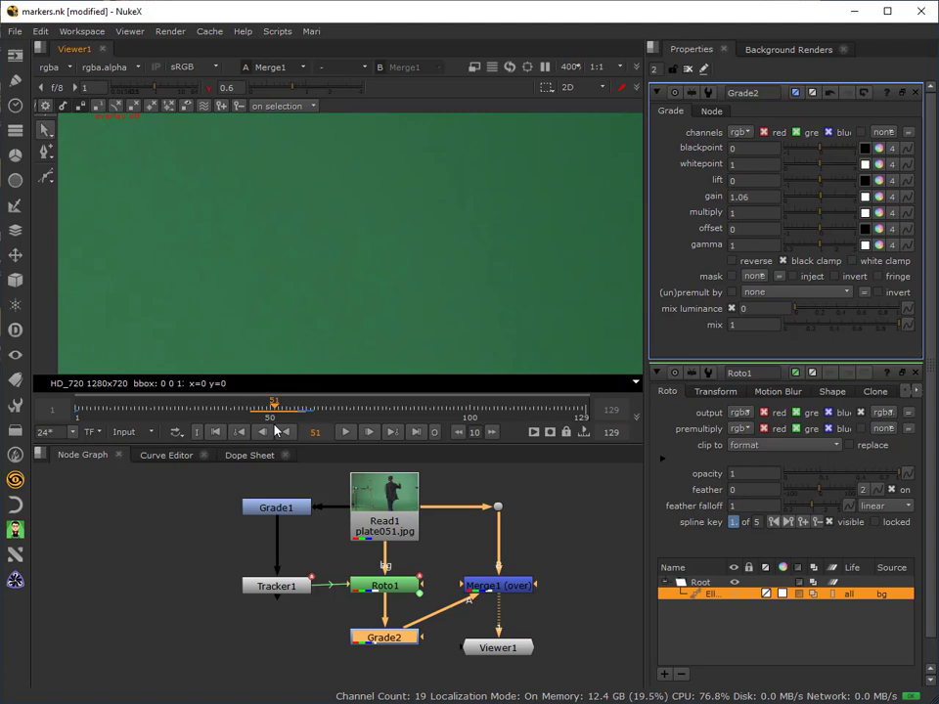
{"action": "left_click", "coordinate": [743, 197]}
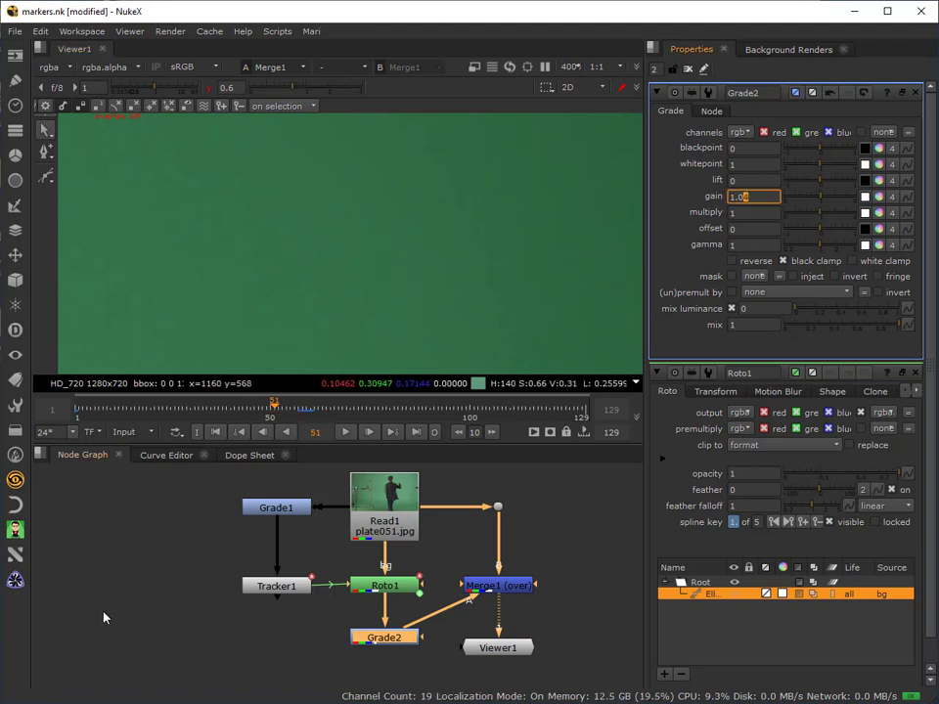
{"action": "mouse_move", "coordinate": [274, 410]}
{"action": "left_mouse_down"}
{"action": "mouse_move", "coordinate": [317, 410]}
{"action": "mouse_move", "coordinate": [274, 410]}
{"action": "left_mouse_up"}
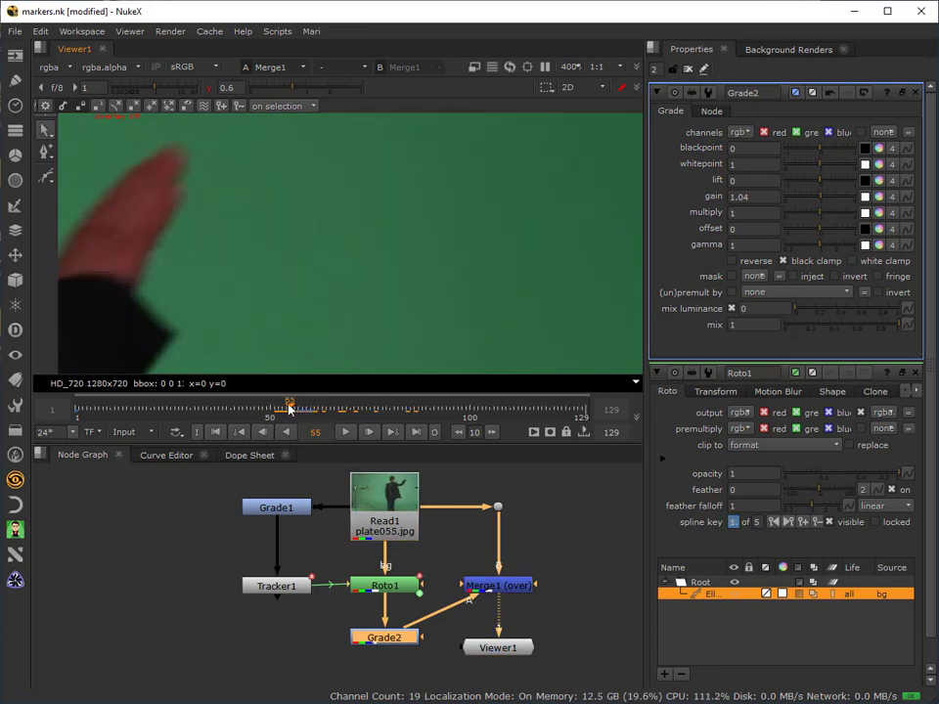
Zoom the viewer out and play the shot from frame 1
{"action": "scroll", "coordinate": [326, 240], "scroll_direction": "down", "scroll_amount": 5}
{"action": "scroll", "coordinate": [326, 240], "scroll_direction": "down", "scroll_amount": 1}
{"action": "scroll", "coordinate": [562, 130], "scroll_direction": "up", "scroll_amount": 3}
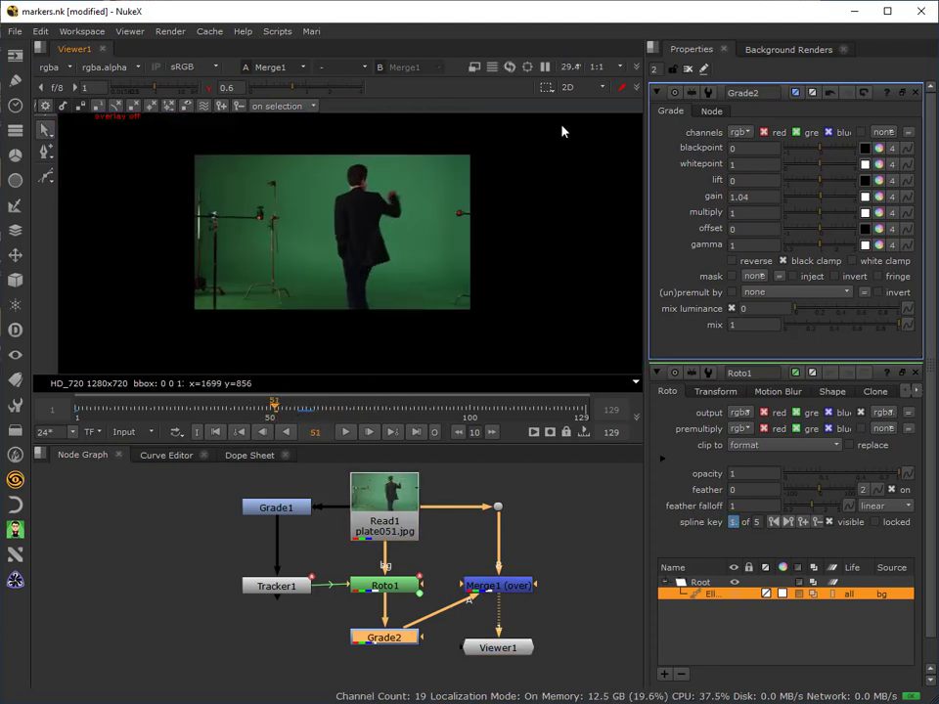
{"action": "left_click", "coordinate": [213, 433]}
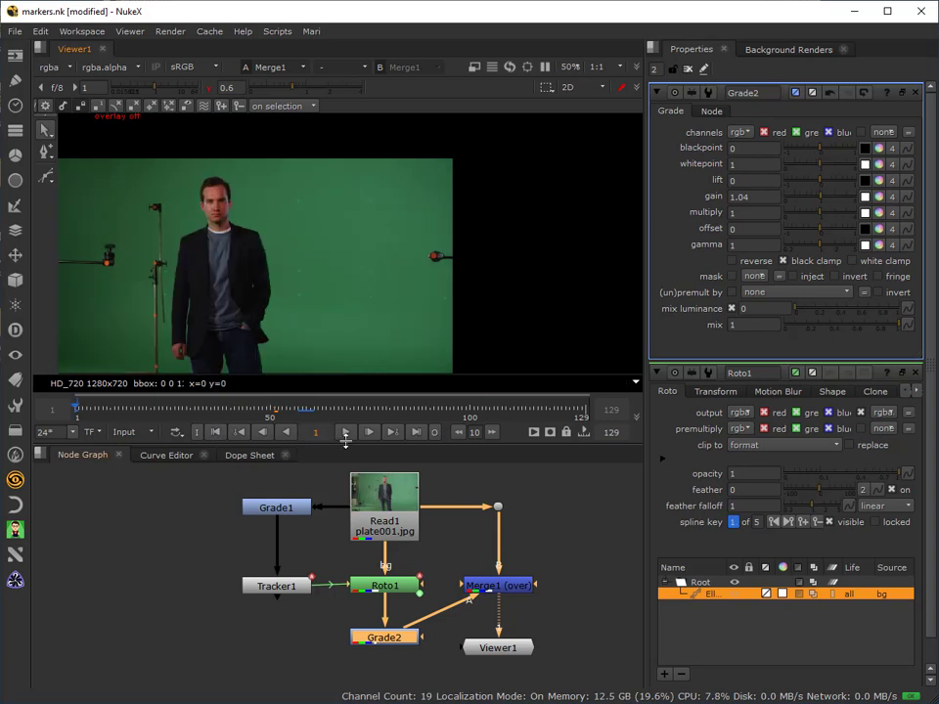
{"action": "left_click", "coordinate": [344, 433]}
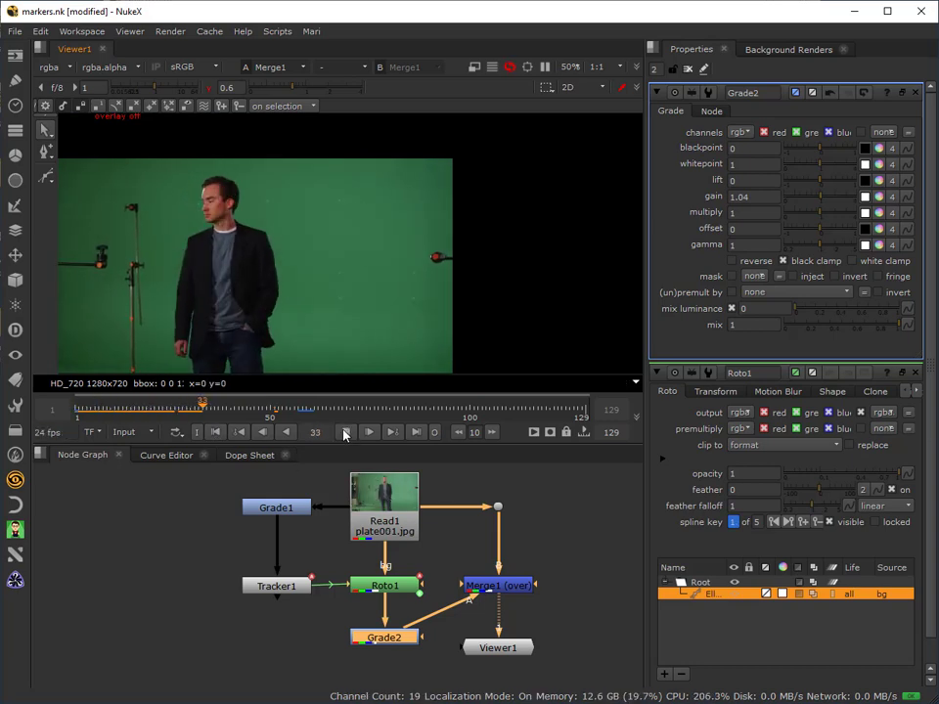